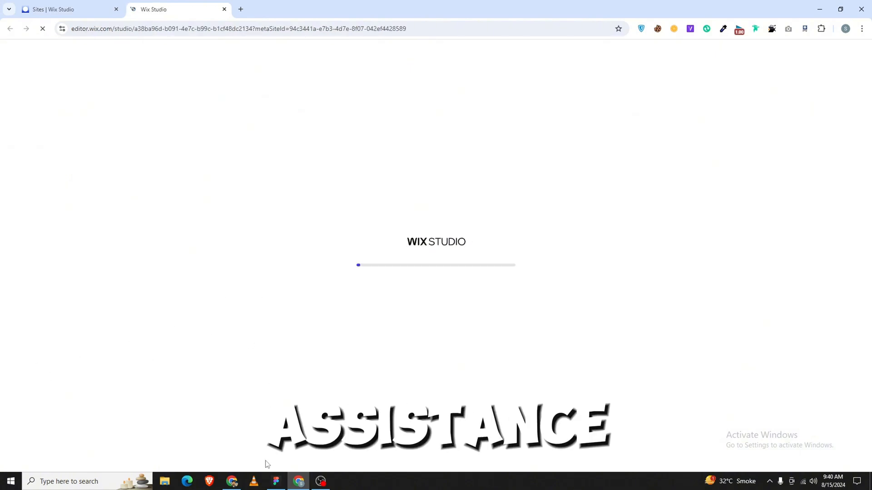
Switch to Figma and run the Figma to Wix Studio plugin on the Classy Furniture Design frame
{"action": "left_click", "coordinate": [276, 481]}
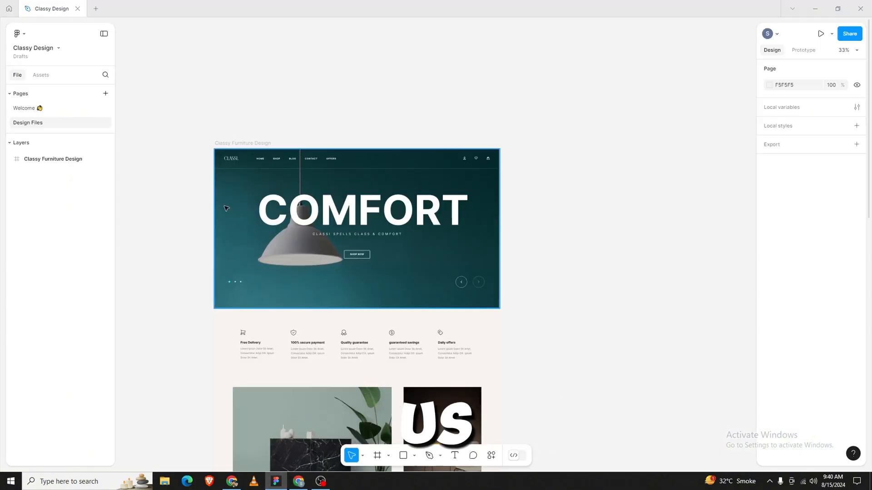
{"action": "right_click", "coordinate": [229, 150]}
{"action": "mouse_move", "coordinate": [266, 372]}
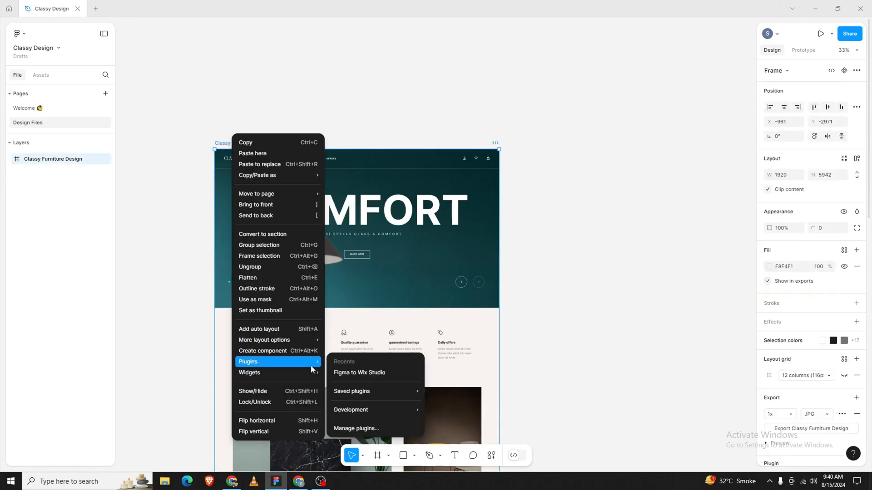
{"action": "left_click", "coordinate": [368, 372]}
{"action": "scroll", "coordinate": [300, 193], "scroll_direction": "down", "scroll_amount": 1}
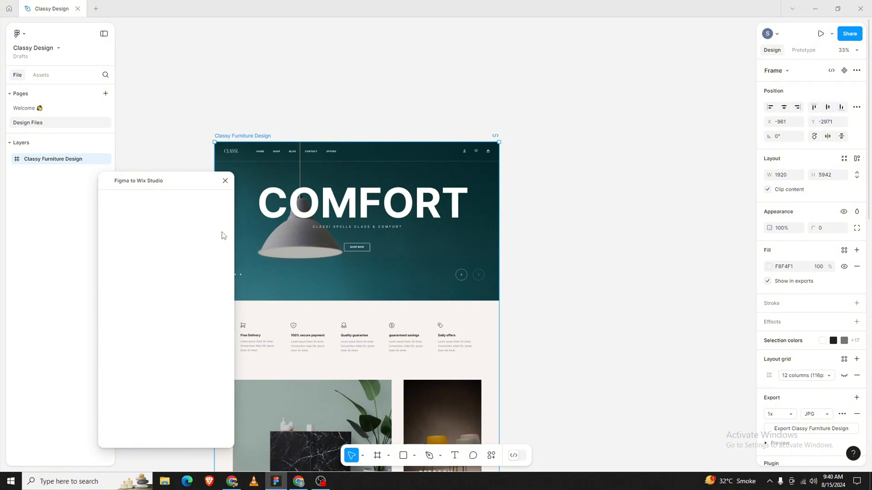
{"action": "left_click", "coordinate": [298, 481]}
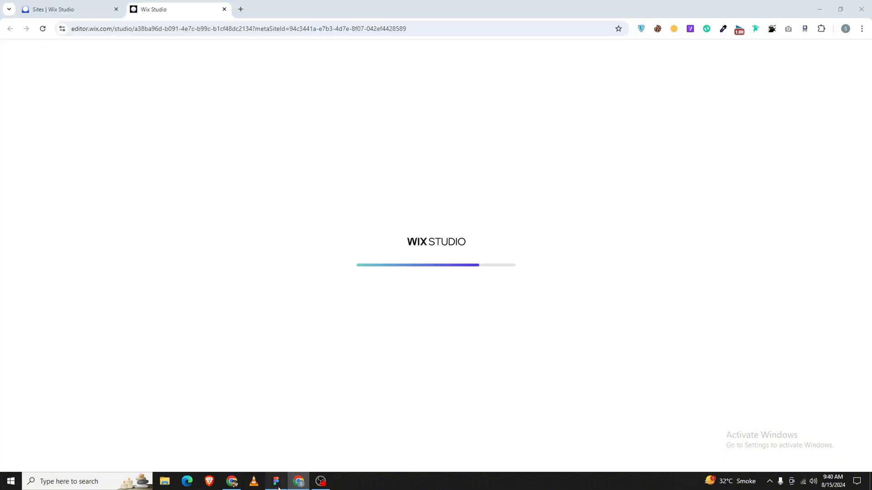
{"action": "left_click", "coordinate": [277, 482]}
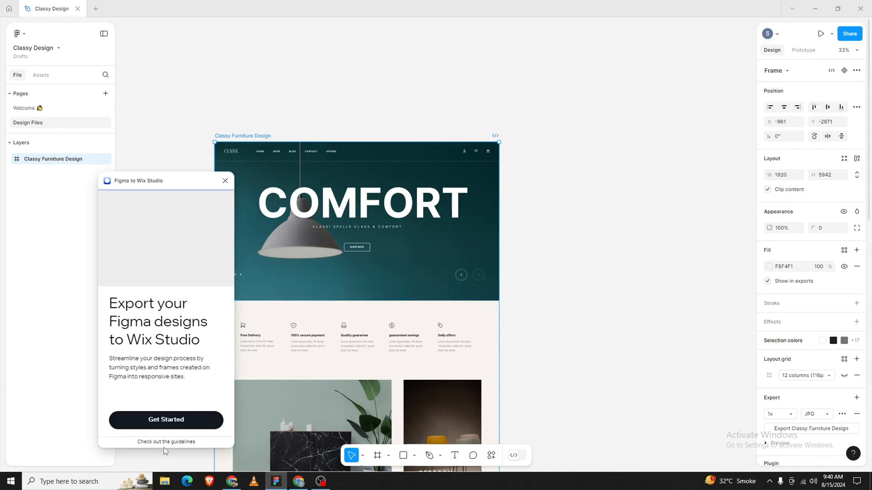
Get through the plugin's introduction, marking the file as connected, and start the export
{"action": "left_click", "coordinate": [152, 427]}
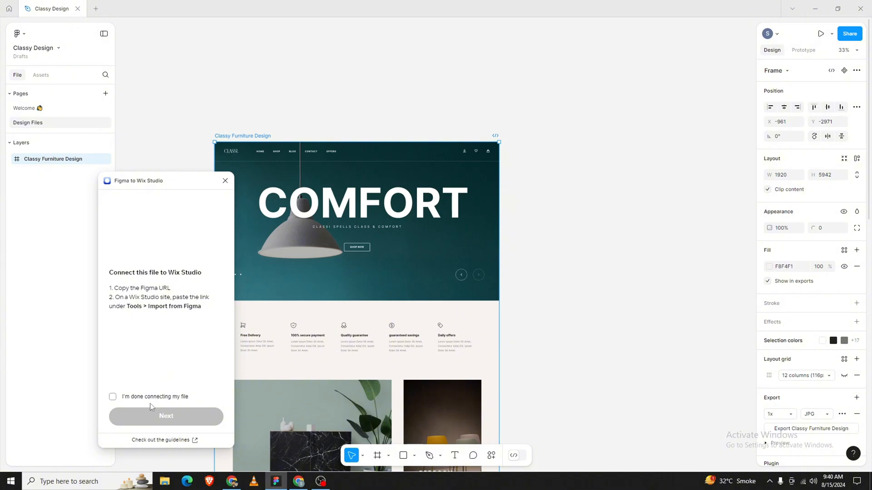
{"action": "left_click", "coordinate": [140, 397]}
{"action": "left_click", "coordinate": [180, 422]}
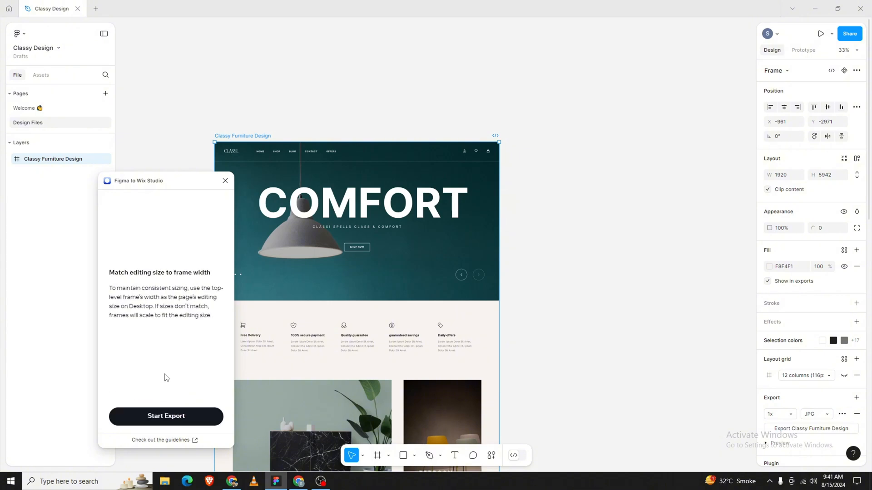
{"action": "left_click", "coordinate": [173, 419]}
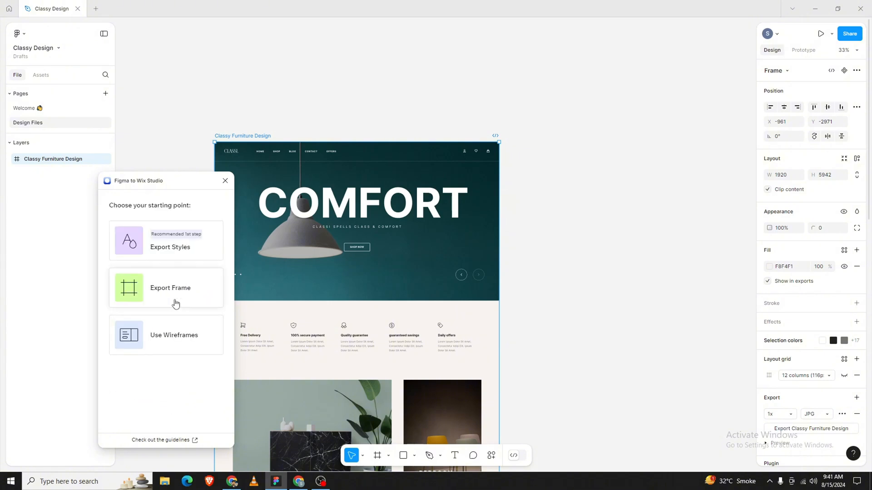
Export the Classy Furniture Design frame's colors and typography as styles for Wix Studio
{"action": "left_click", "coordinate": [187, 253]}
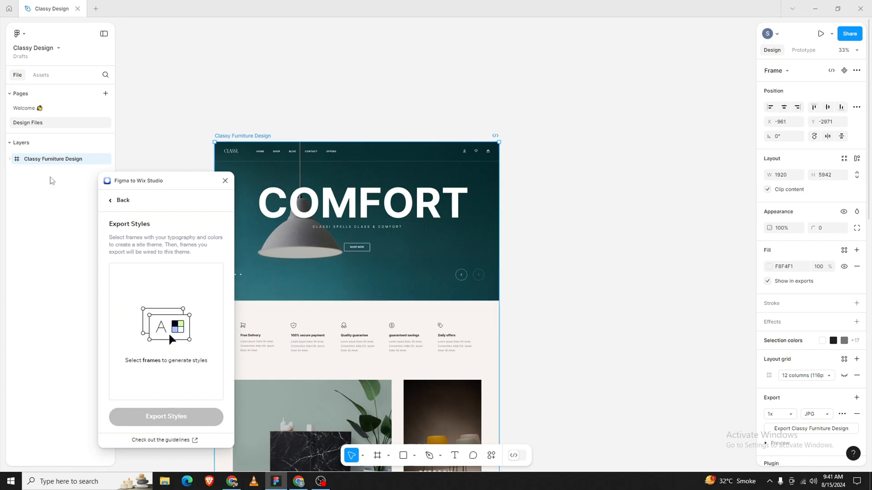
{"action": "left_click", "coordinate": [10, 159]}
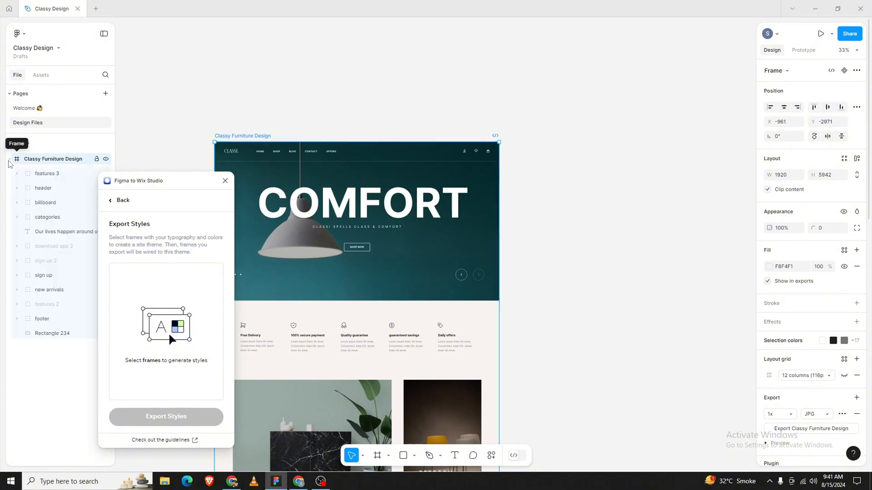
{"action": "left_click", "coordinate": [111, 204]}
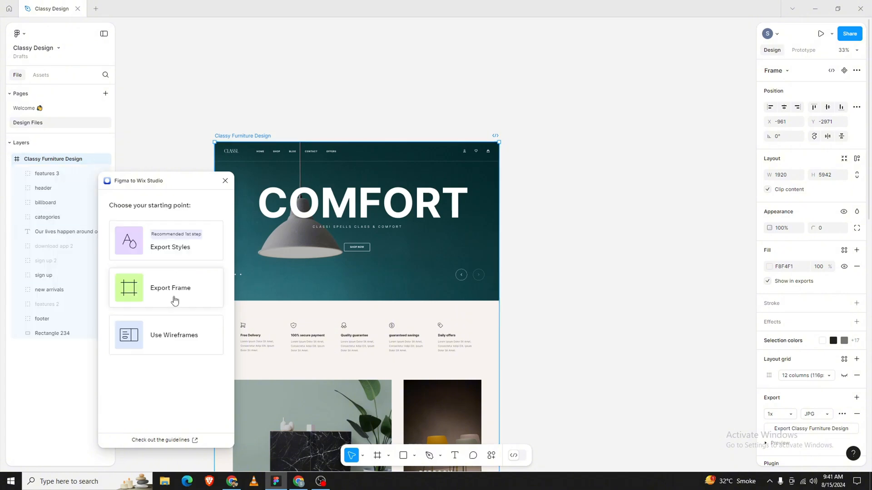
{"action": "left_click", "coordinate": [182, 245]}
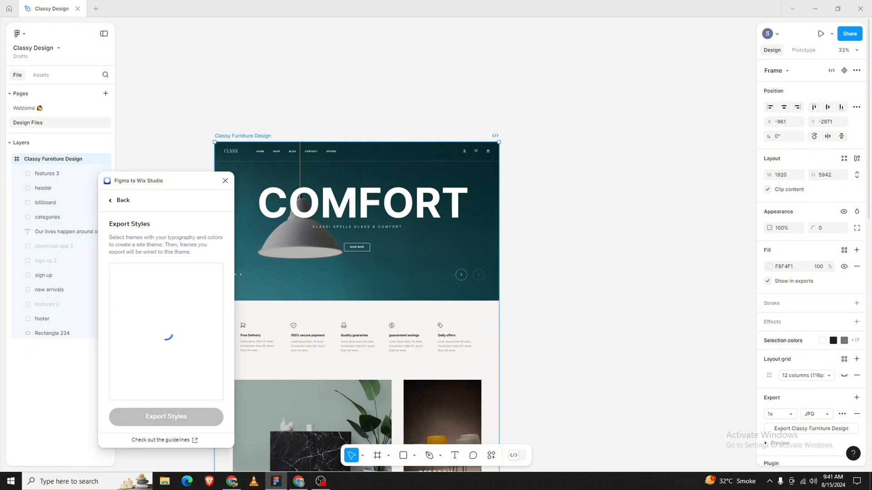
{"action": "scroll", "coordinate": [158, 368], "scroll_direction": "down", "scroll_amount": 10}
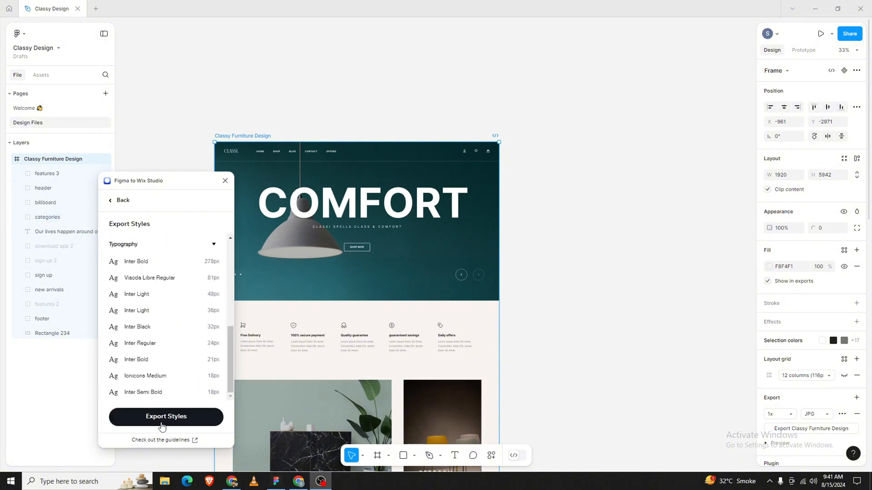
{"action": "left_click", "coordinate": [159, 427]}
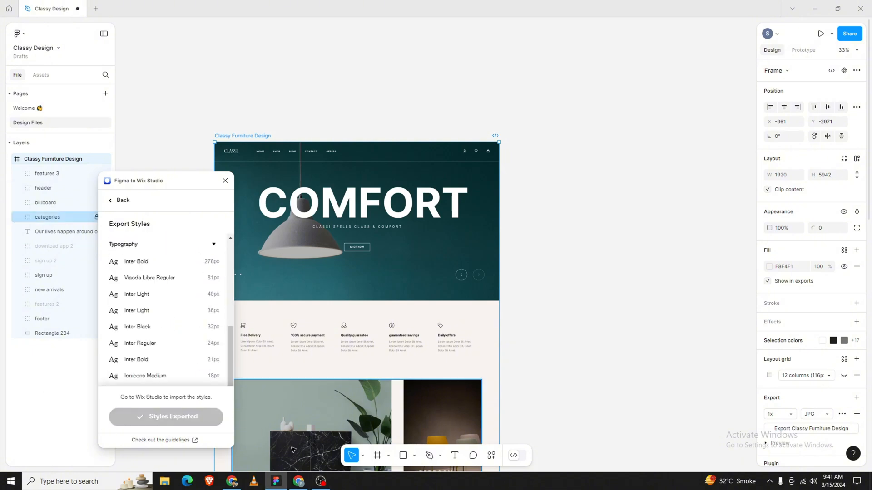
Copy the share link of the Classy Furniture Design frame and connect it through Import from Figma in Wix Studio
{"action": "left_click", "coordinate": [850, 35]}
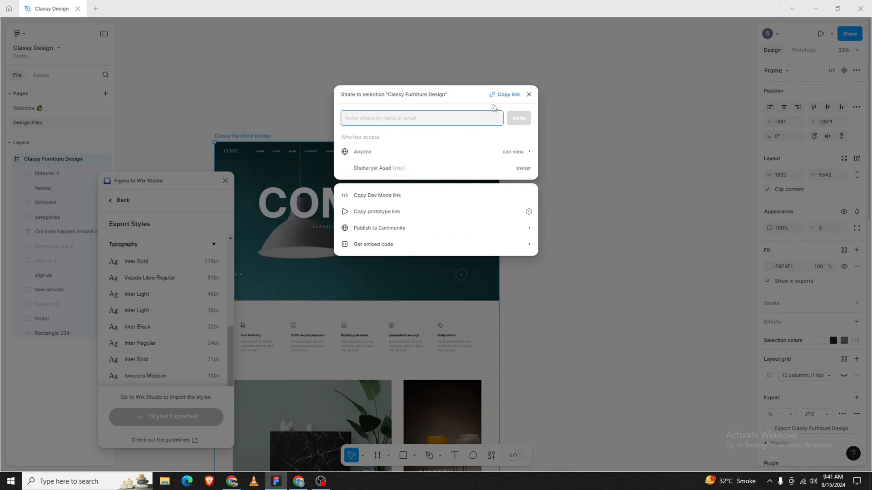
{"action": "left_click", "coordinate": [505, 95]}
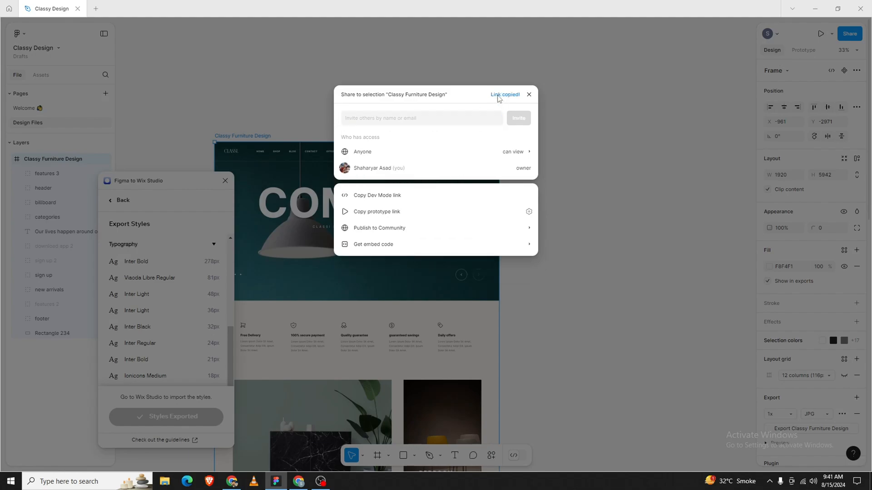
{"action": "left_click", "coordinate": [298, 481]}
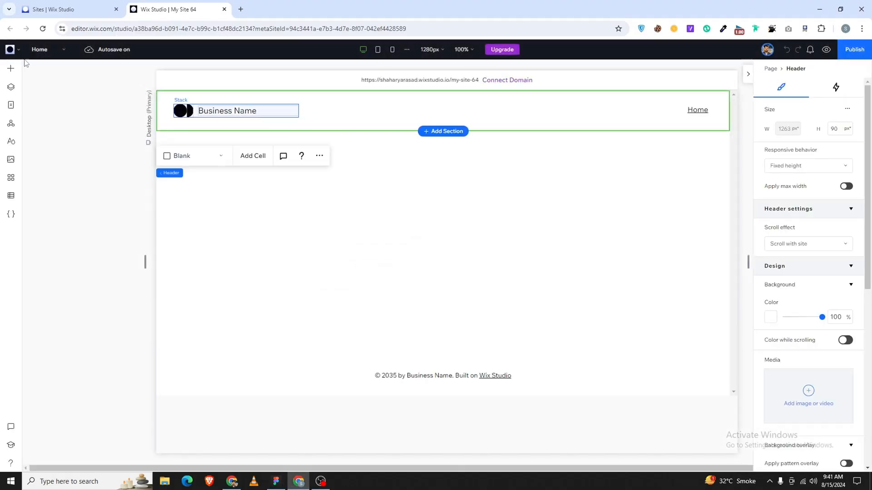
{"action": "left_click", "coordinate": [10, 49]}
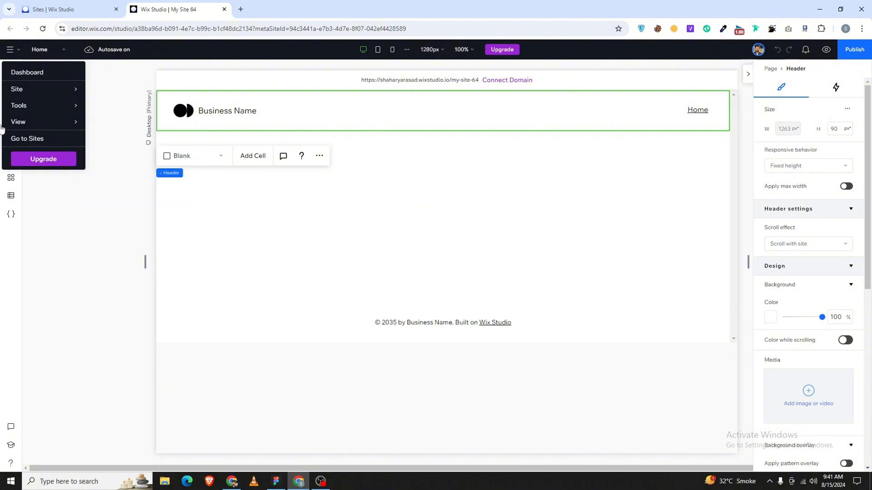
{"action": "mouse_move", "coordinate": [75, 107]}
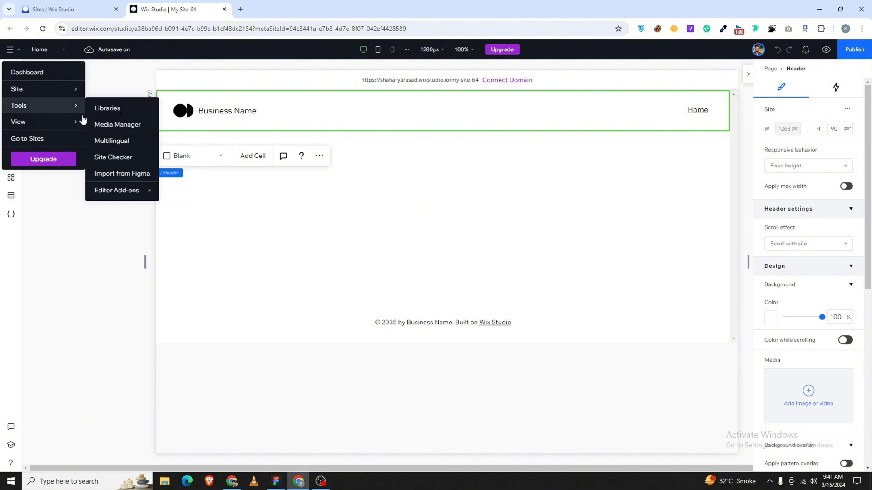
{"action": "left_click", "coordinate": [142, 173]}
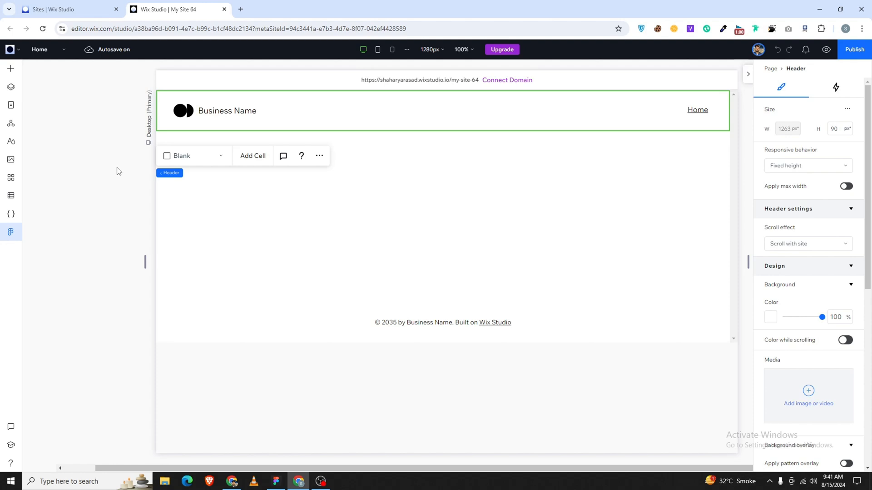
{"action": "key", "text": "ctrl+v"}
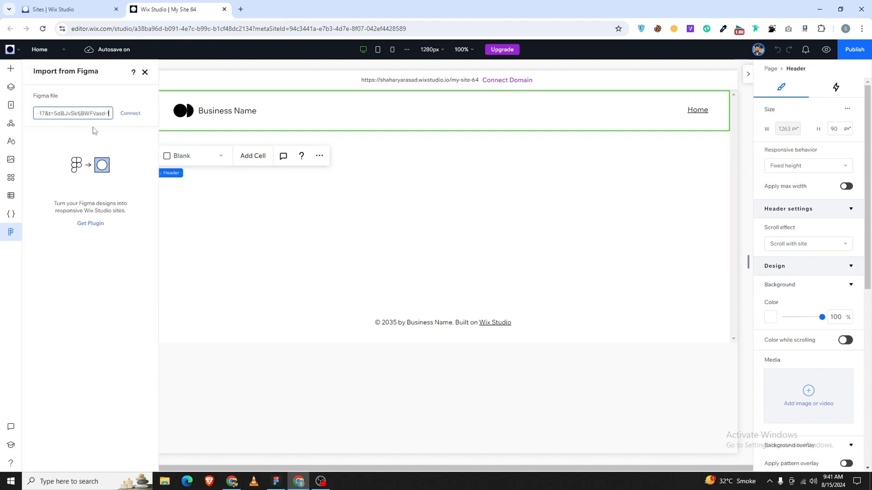
{"action": "key", "text": "Return"}
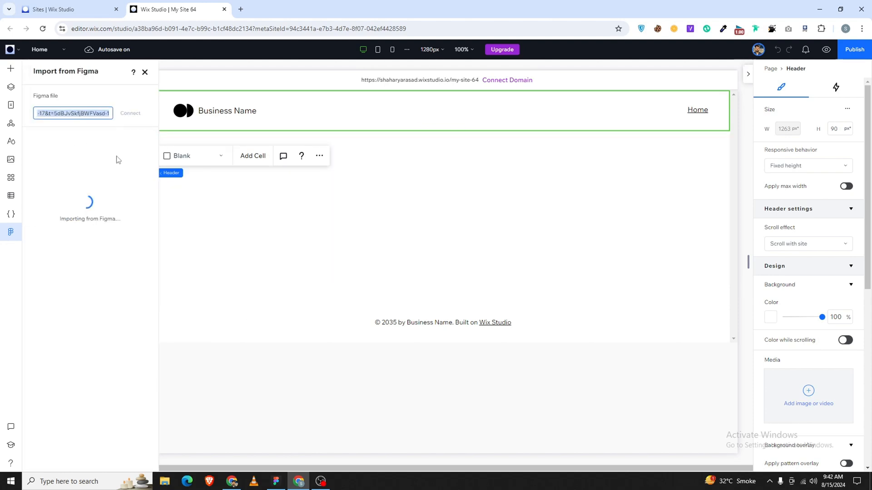
Back in Figma, close the sharing dialog, return the plugin to its starting-point choices and select the header group
{"action": "left_click", "coordinate": [279, 482]}
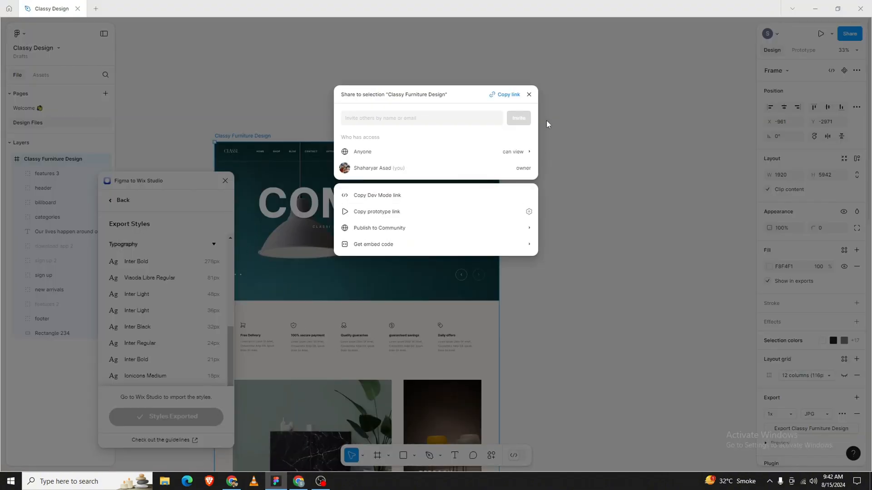
{"action": "left_click", "coordinate": [530, 95]}
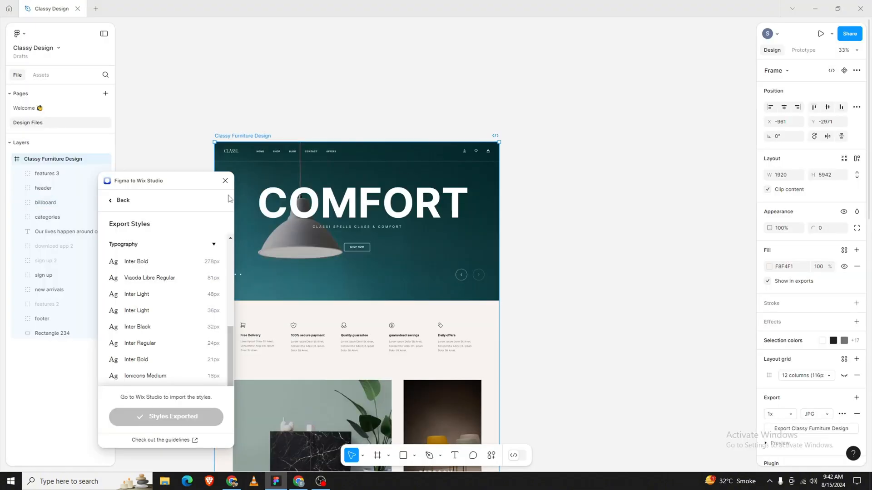
{"action": "left_click", "coordinate": [116, 204]}
{"action": "left_click", "coordinate": [340, 154]}
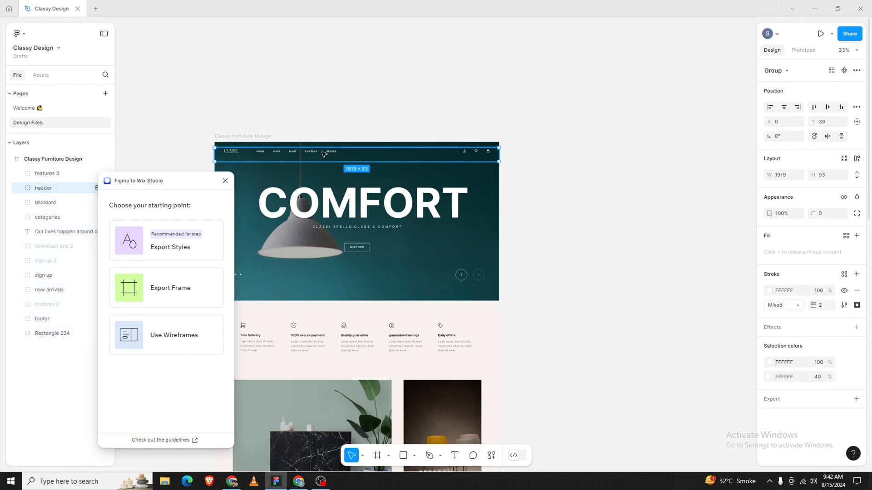
{"action": "double_click", "coordinate": [331, 152]}
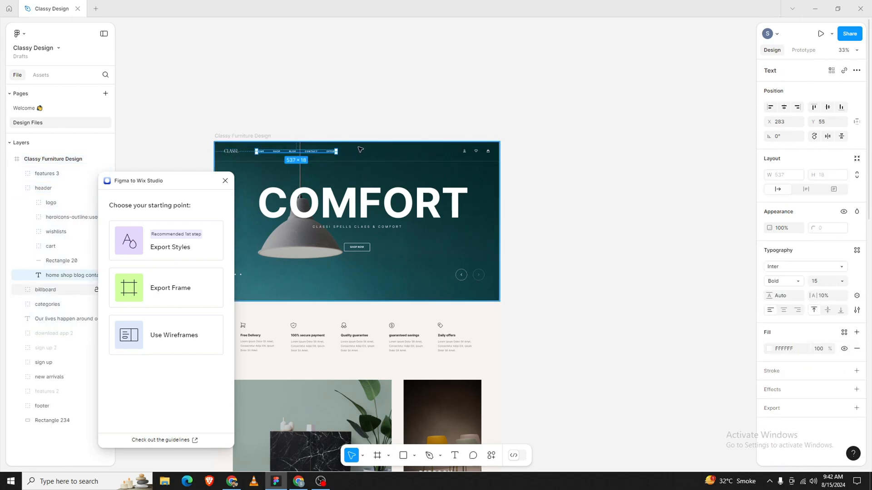
{"action": "left_click", "coordinate": [390, 158]}
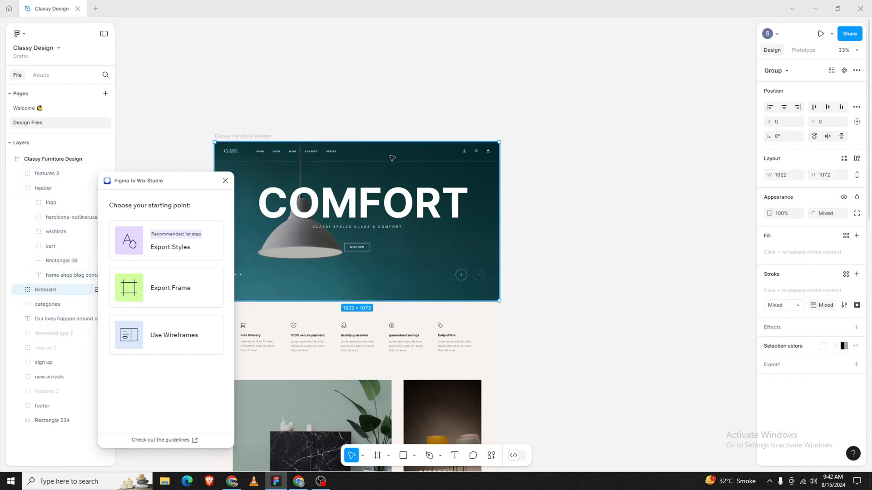
{"action": "left_click", "coordinate": [480, 156]}
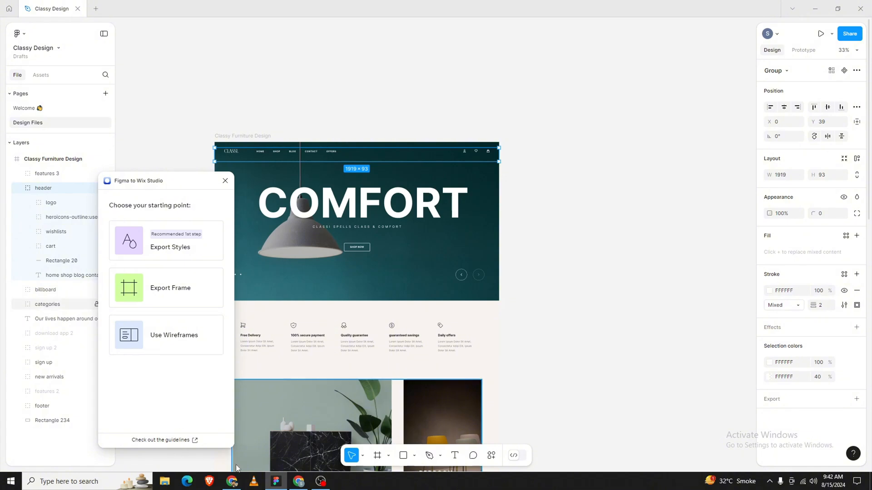
In Wix Studio, apply the imported Figma styles to the site without uploading the missing fonts
{"action": "left_click", "coordinate": [298, 481]}
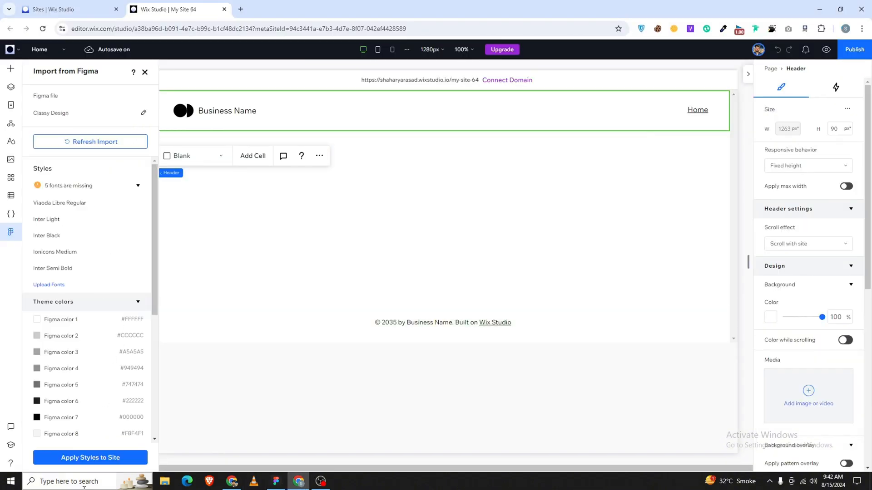
{"action": "scroll", "coordinate": [105, 421], "scroll_direction": "down", "scroll_amount": 3}
{"action": "left_click", "coordinate": [106, 457]}
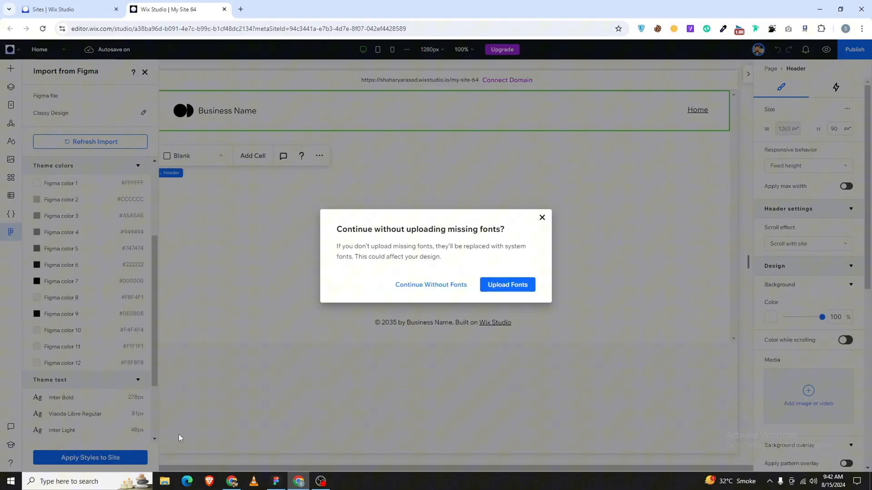
{"action": "left_click", "coordinate": [432, 285]}
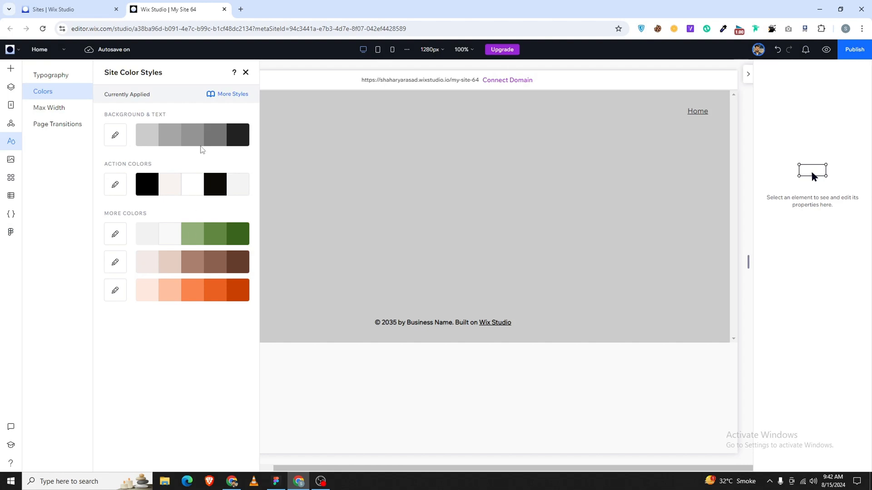
{"action": "left_click", "coordinate": [244, 72]}
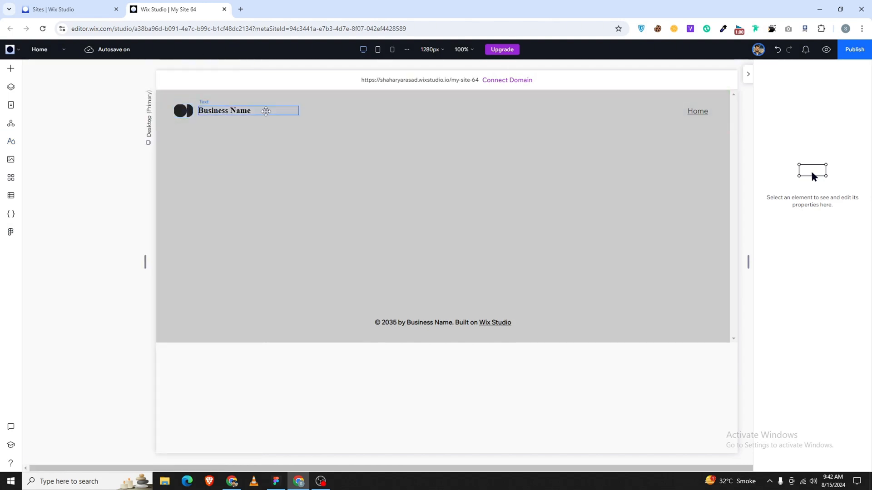
Delete the default header and footer from the Wix Studio home page
{"action": "left_click", "coordinate": [321, 126]}
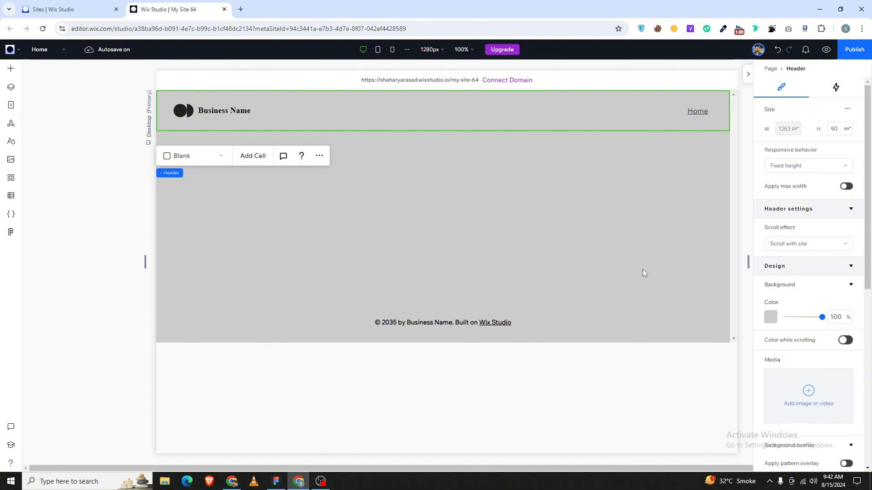
{"action": "key", "text": "Delete"}
{"action": "left_click", "coordinate": [544, 297]}
{"action": "key", "text": "Delete"}
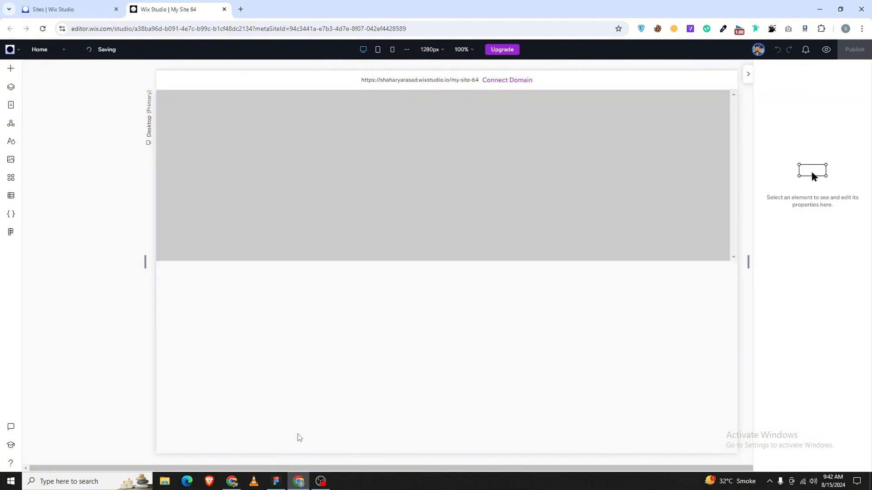
In Figma, select the billboard group and export it as a frame with the Figma to Wix Studio plugin
{"action": "left_click", "coordinate": [276, 481]}
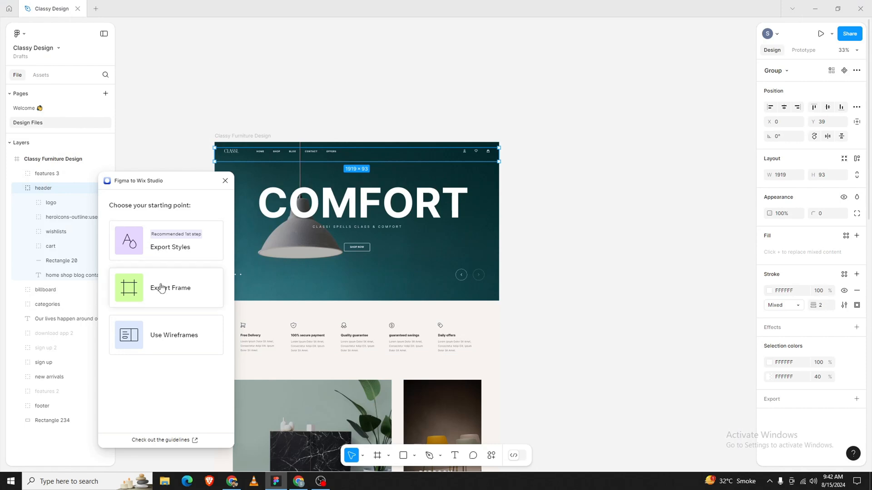
{"action": "left_click", "coordinate": [466, 220]}
{"action": "left_click", "coordinate": [160, 291]}
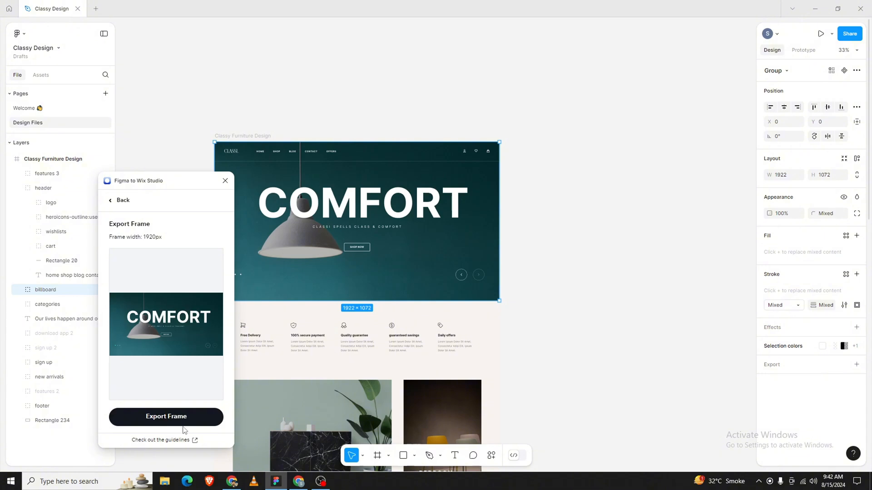
{"action": "left_click", "coordinate": [280, 154]}
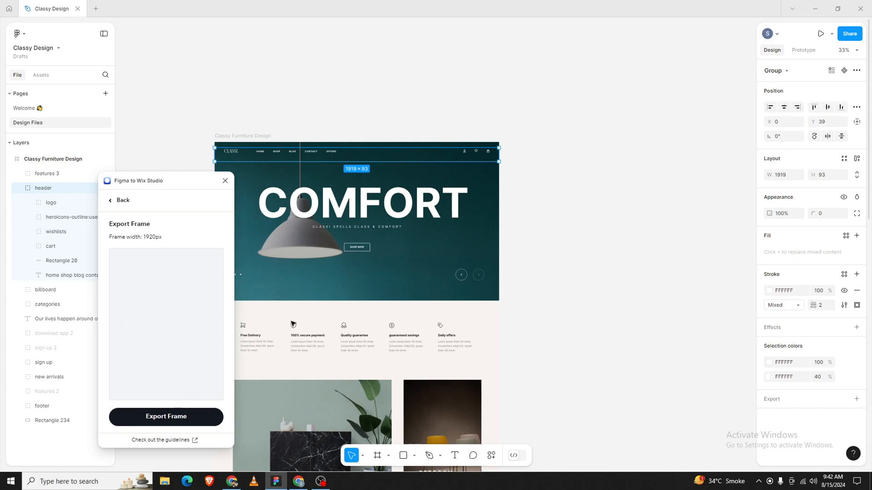
{"action": "scroll", "coordinate": [363, 273], "scroll_direction": "up", "scroll_amount": 3}
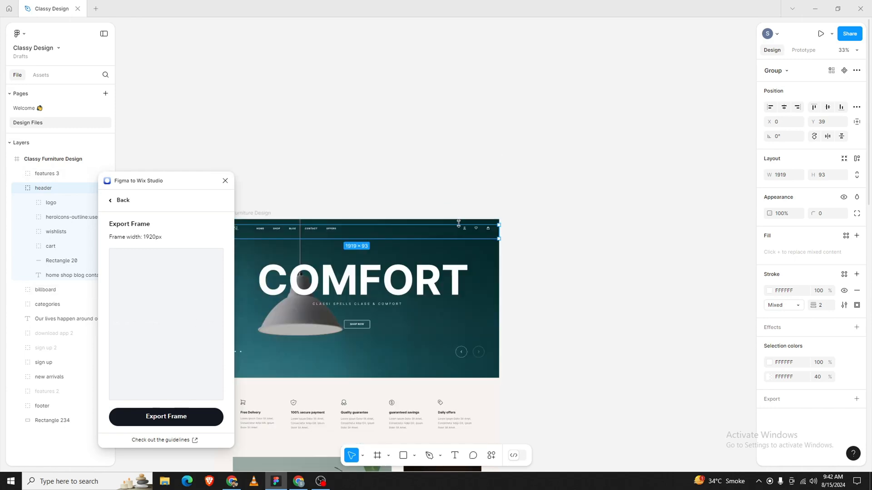
{"action": "left_click", "coordinate": [473, 280]}
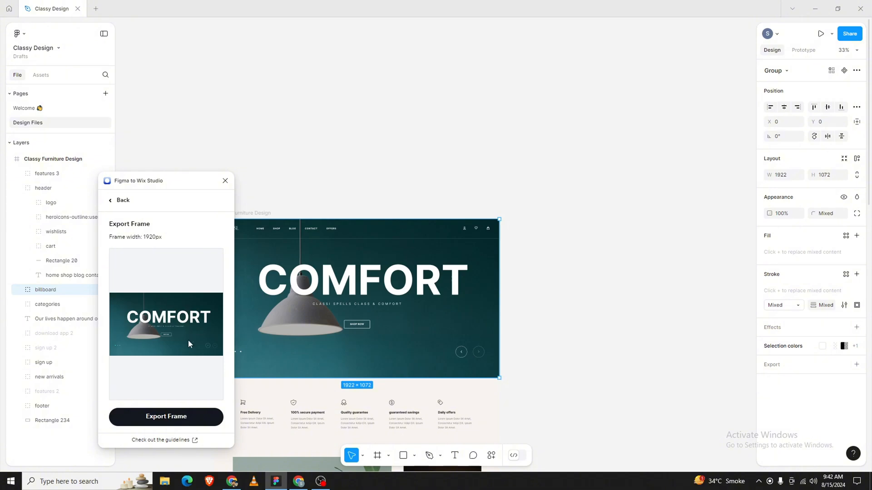
{"action": "left_click", "coordinate": [296, 231]}
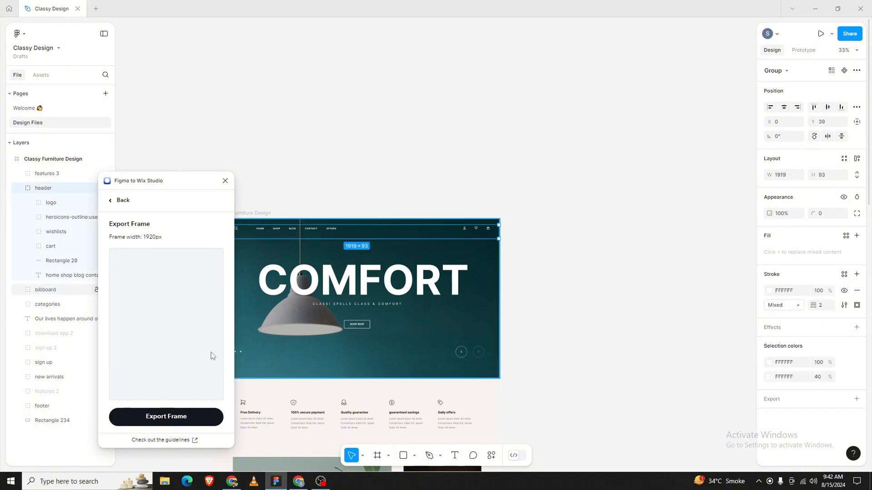
{"action": "left_click", "coordinate": [248, 375]}
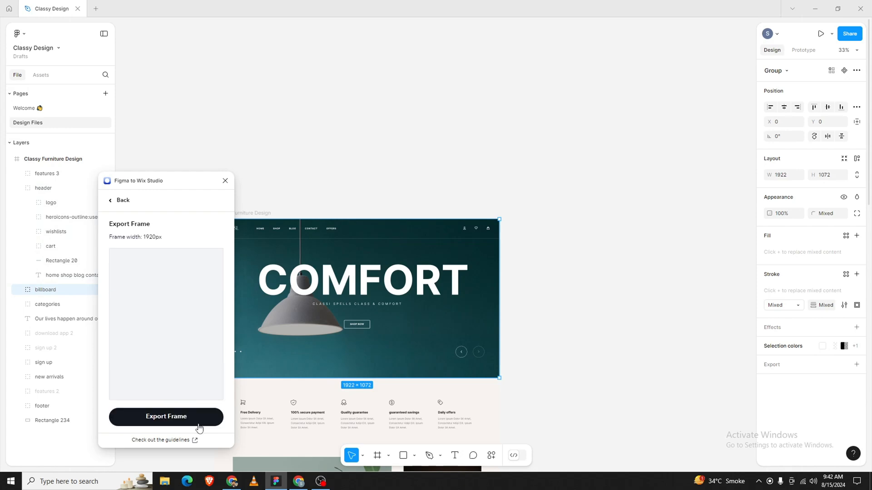
{"action": "left_click", "coordinate": [199, 424]}
Switch to Wix Studio and refresh the import of the Classy Design Figma file
{"action": "left_click", "coordinate": [298, 481]}
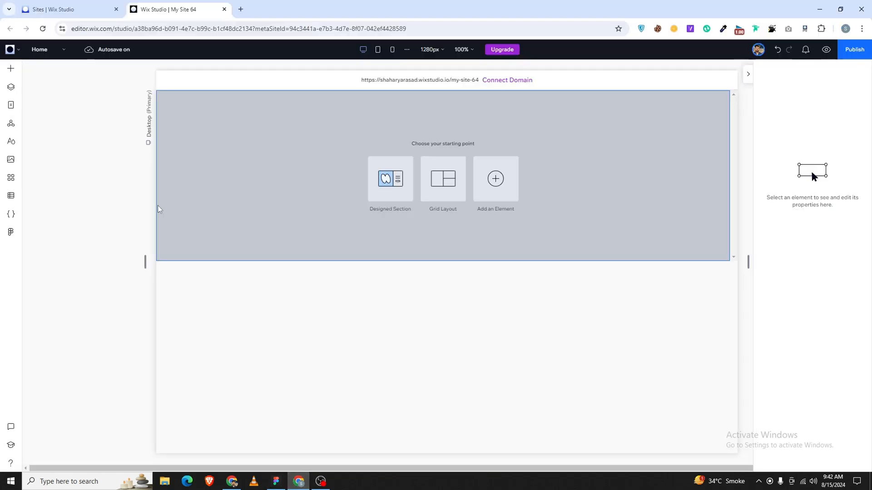
{"action": "left_click", "coordinate": [11, 232]}
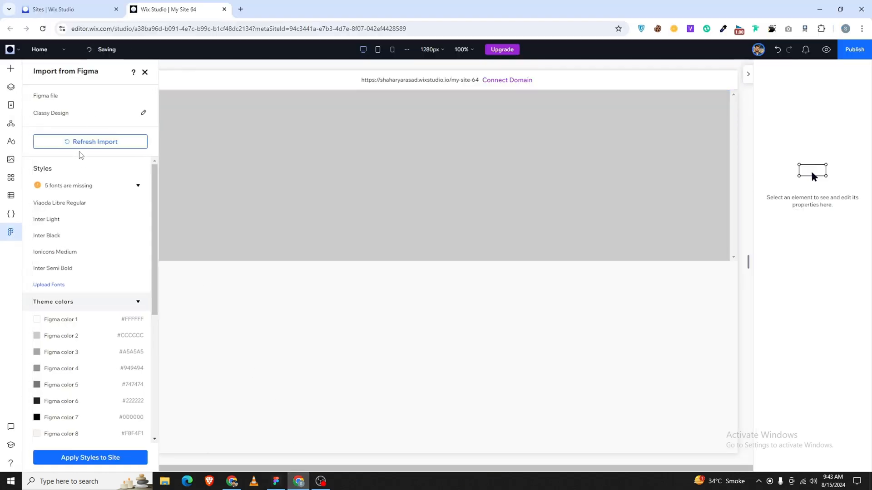
{"action": "left_click", "coordinate": [69, 141]}
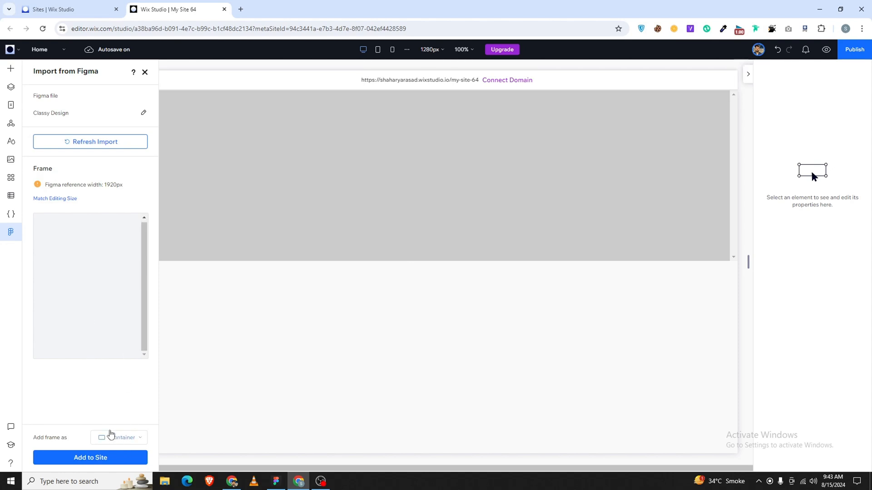
Add the imported billboard frame to the home page as a container
{"action": "left_click", "coordinate": [109, 436]}
{"action": "left_click", "coordinate": [103, 419]}
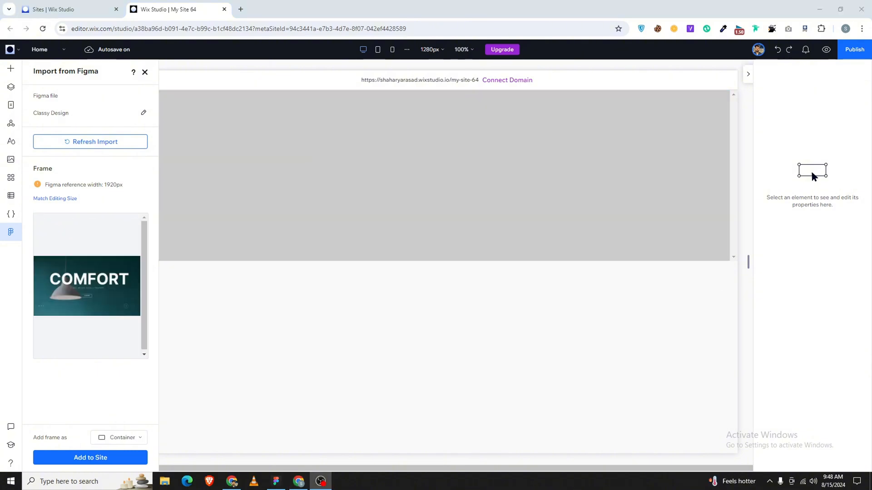
{"action": "left_click", "coordinate": [123, 460]}
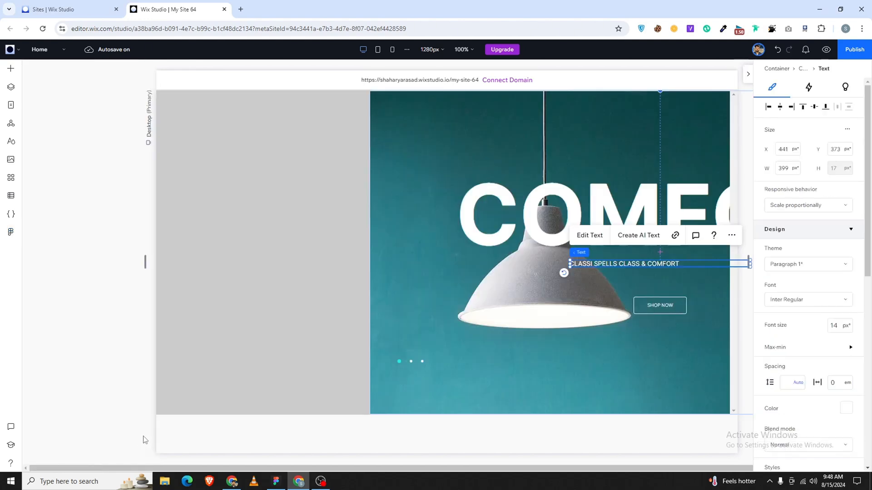
Delete the imported billboard's background image and its nested containers from the home page
{"action": "left_click", "coordinate": [390, 347]}
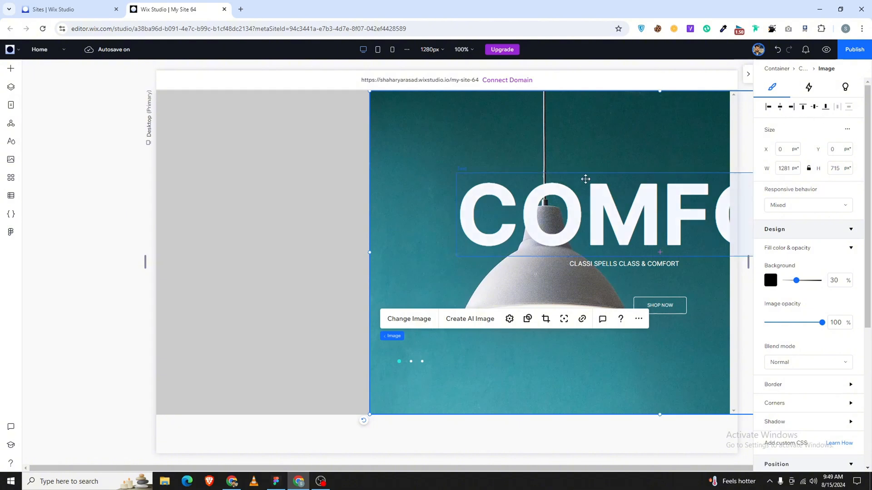
{"action": "key", "text": "Delete"}
{"action": "left_click", "coordinate": [431, 354]}
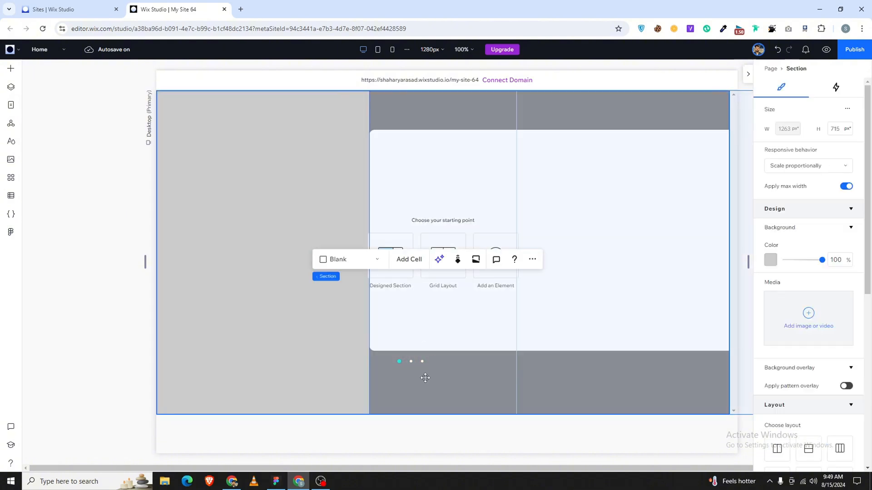
{"action": "left_click", "coordinate": [431, 377]}
{"action": "left_click", "coordinate": [443, 401]}
{"action": "left_click", "coordinate": [443, 401]}
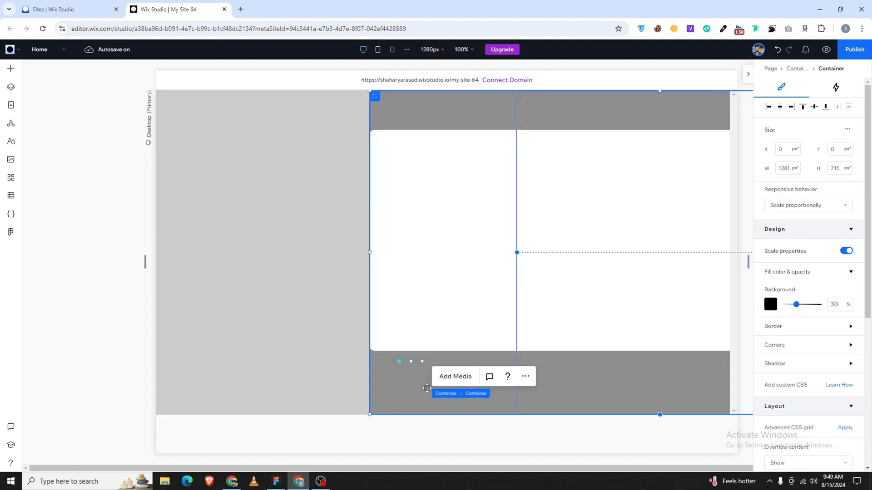
{"action": "key", "text": "Delete"}
{"action": "left_click", "coordinate": [433, 357]}
{"action": "left_click", "coordinate": [432, 355]}
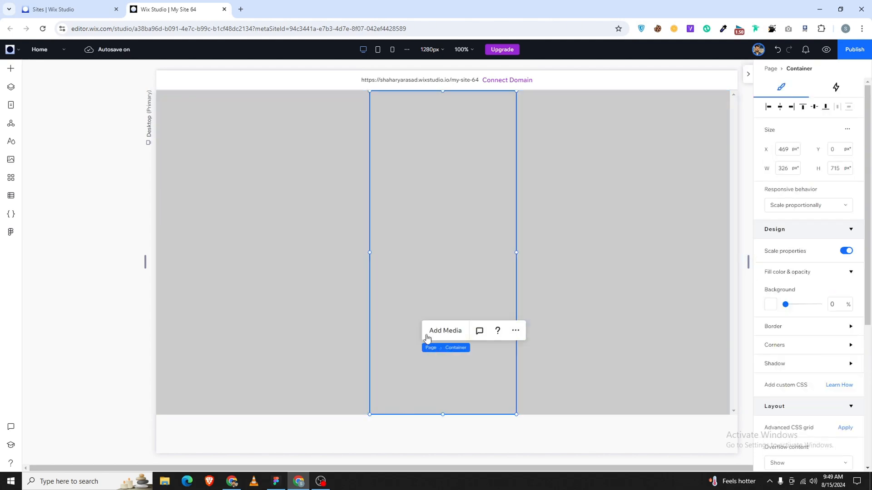
{"action": "key", "text": "Delete"}
Select the empty page section and add the imported billboard frame to the site as a section
{"action": "left_click", "coordinate": [319, 317]}
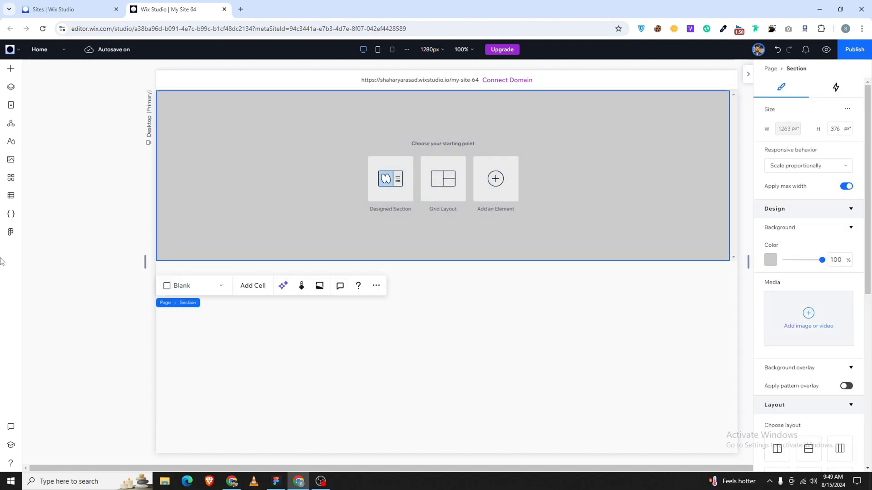
{"action": "left_click", "coordinate": [11, 232]}
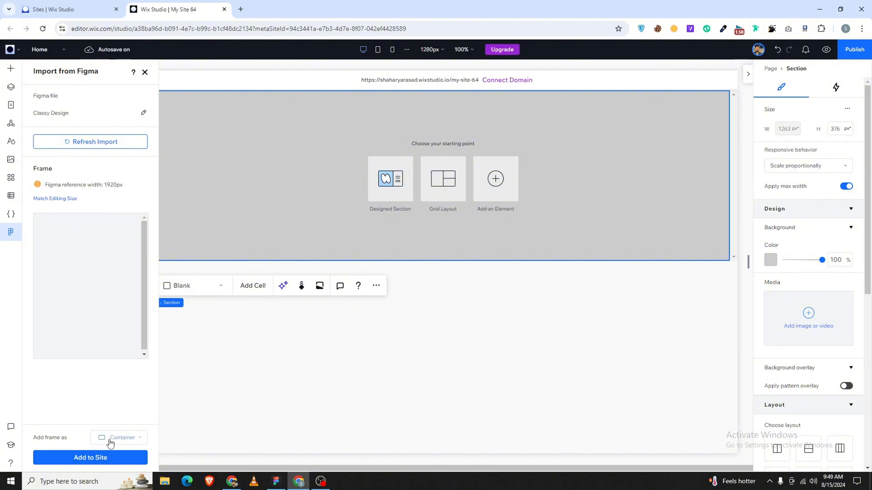
{"action": "left_click", "coordinate": [119, 437]}
{"action": "left_click", "coordinate": [121, 422]}
{"action": "left_click", "coordinate": [119, 459]}
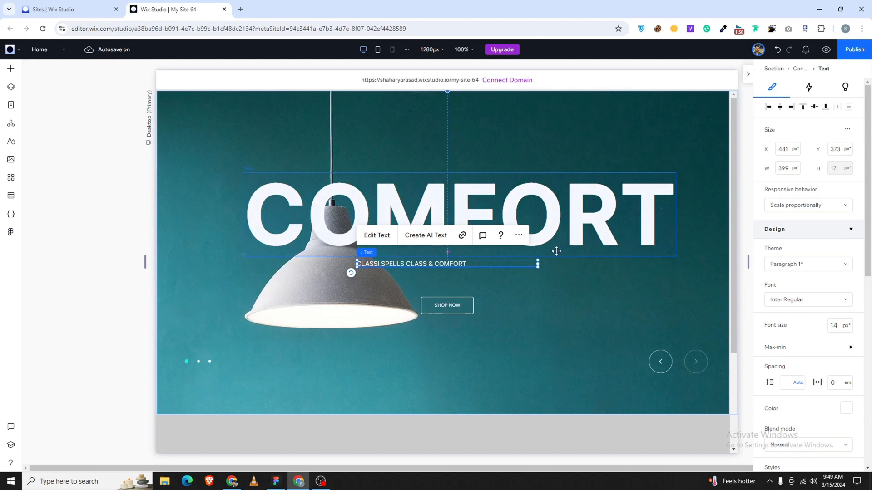
Reposition the billboard's background image to X 0 and Y -87 px, filling the section from edge to edge
{"action": "left_click", "coordinate": [499, 346]}
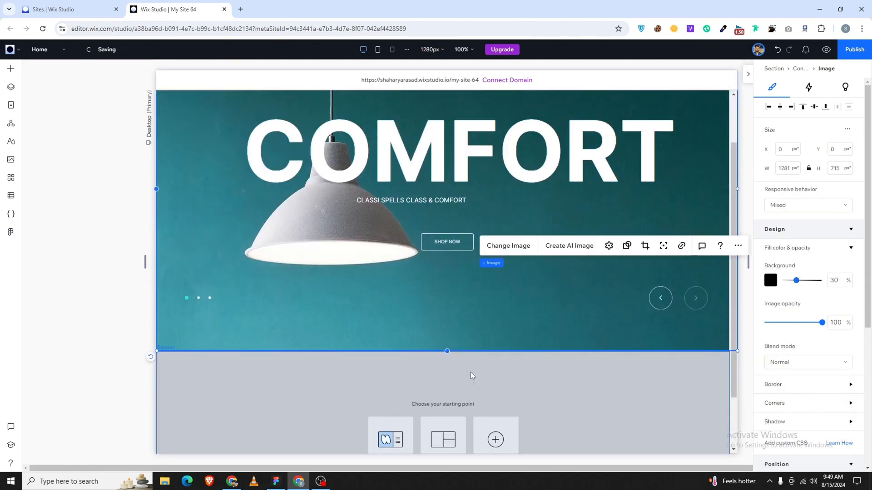
{"action": "scroll", "coordinate": [472, 373], "scroll_direction": "up", "scroll_amount": 2}
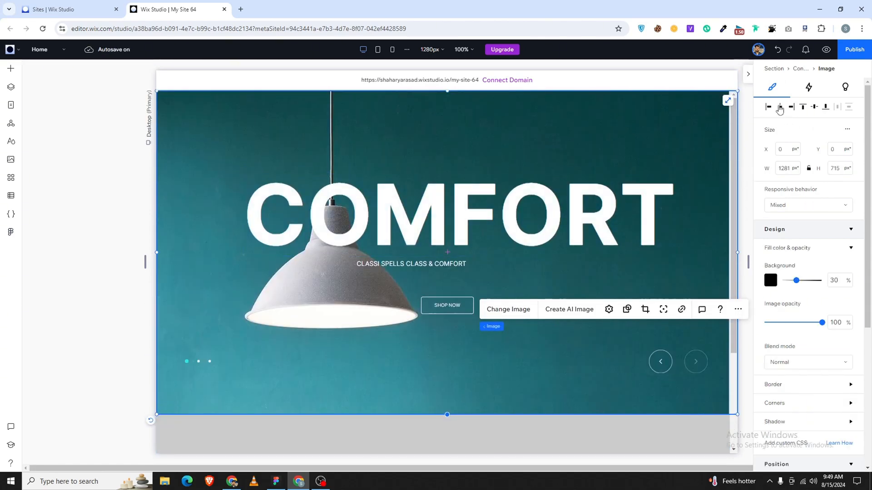
{"action": "left_click", "coordinate": [353, 267]}
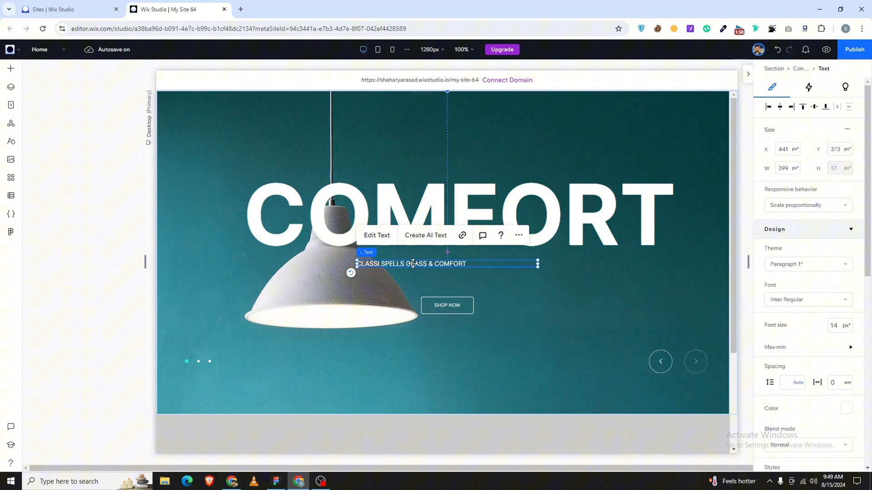
{"action": "left_click", "coordinate": [462, 348]}
{"action": "left_click_drag", "start_coordinate": [463, 348], "coordinate": [461, 345]}
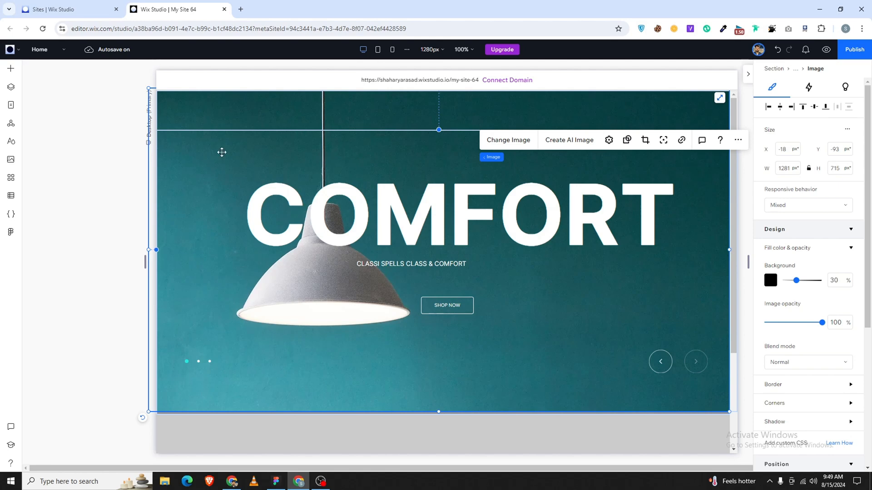
{"action": "left_click_drag", "start_coordinate": [222, 152], "coordinate": [250, 188]}
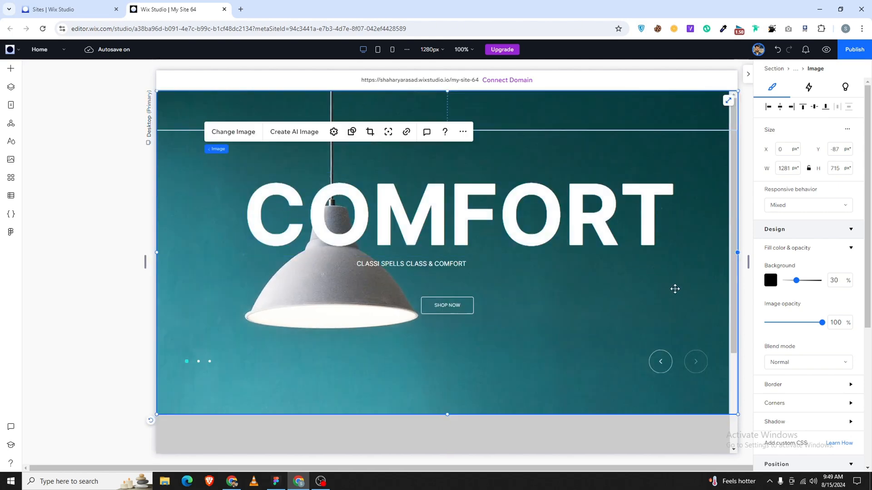
In Figma, select the header group and export it as a frame
{"action": "left_click", "coordinate": [276, 481]}
{"action": "left_click", "coordinate": [305, 234]}
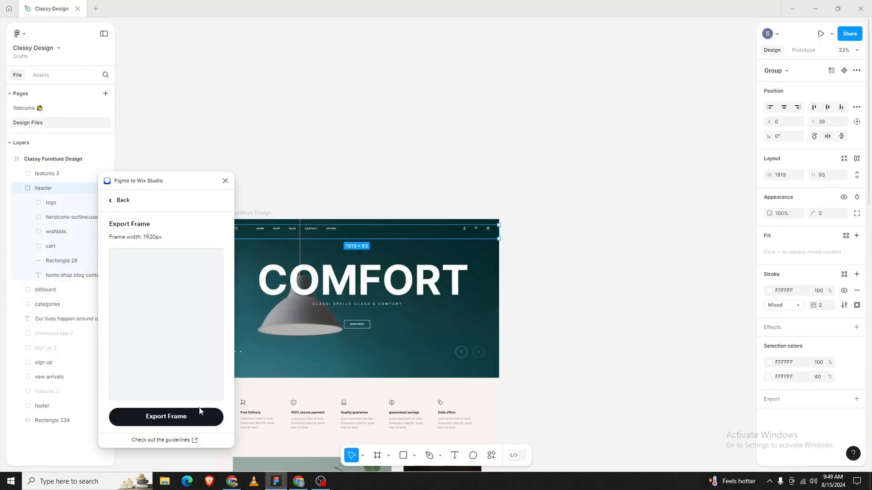
{"action": "left_click", "coordinate": [200, 416]}
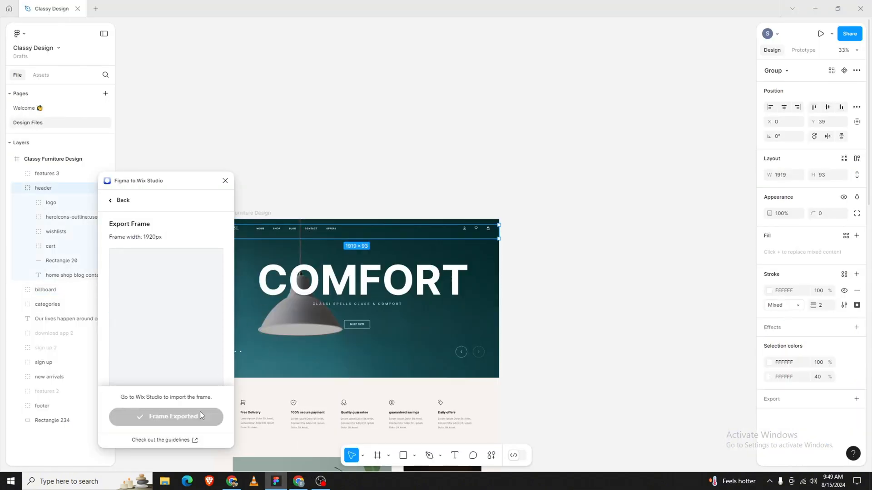
In Wix Studio, refresh the Figma import and add the header frame to the site as a container
{"action": "left_click", "coordinate": [297, 480]}
{"action": "left_click", "coordinate": [10, 231]}
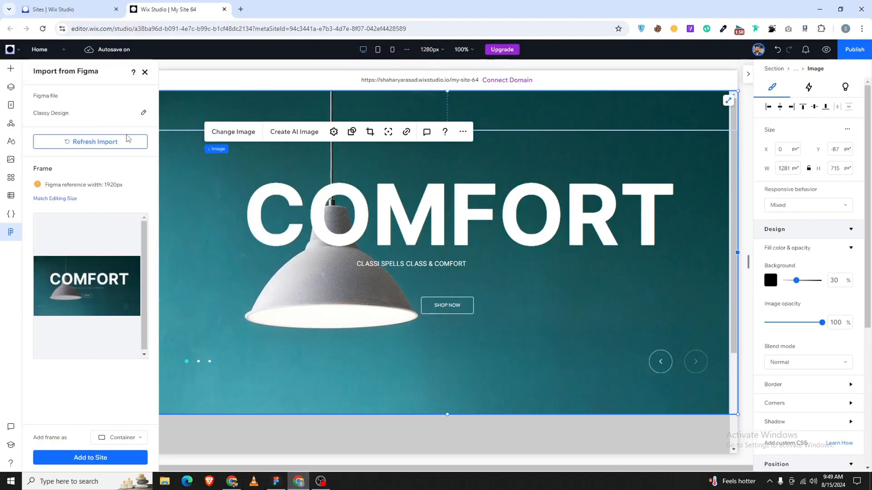
{"action": "left_click", "coordinate": [127, 142]}
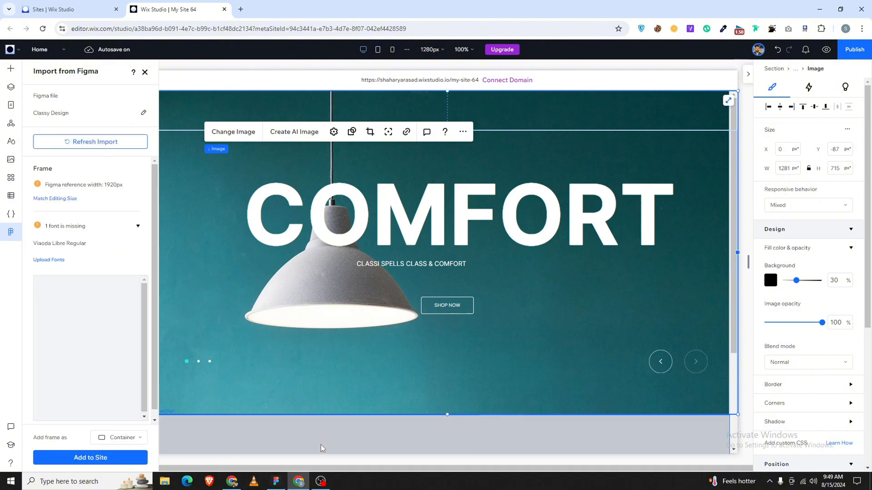
{"action": "left_click", "coordinate": [123, 438]}
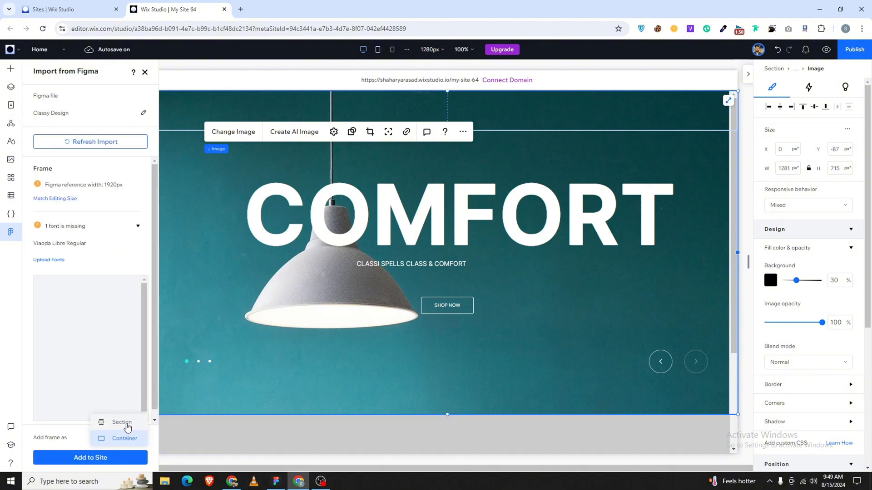
{"action": "left_click", "coordinate": [127, 439]}
{"action": "left_click", "coordinate": [124, 457]}
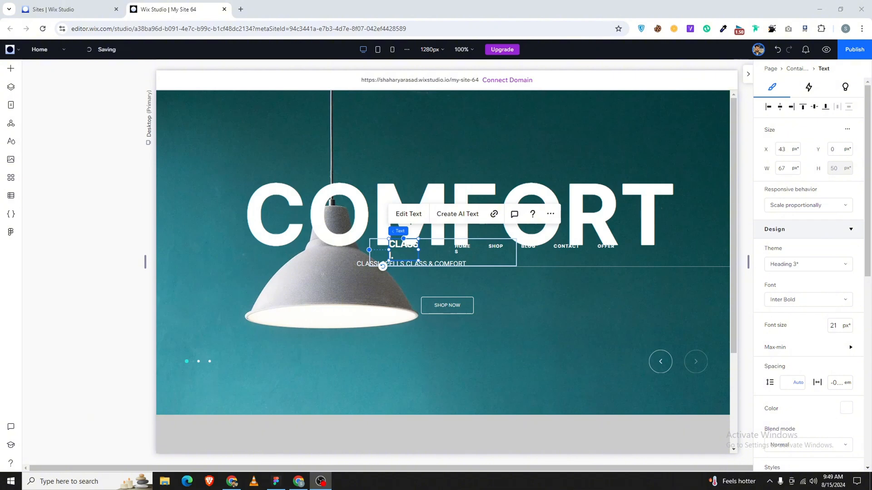
Widen the logo text in the header container so that CLASSI. fits on one line
{"action": "left_click", "coordinate": [495, 251]}
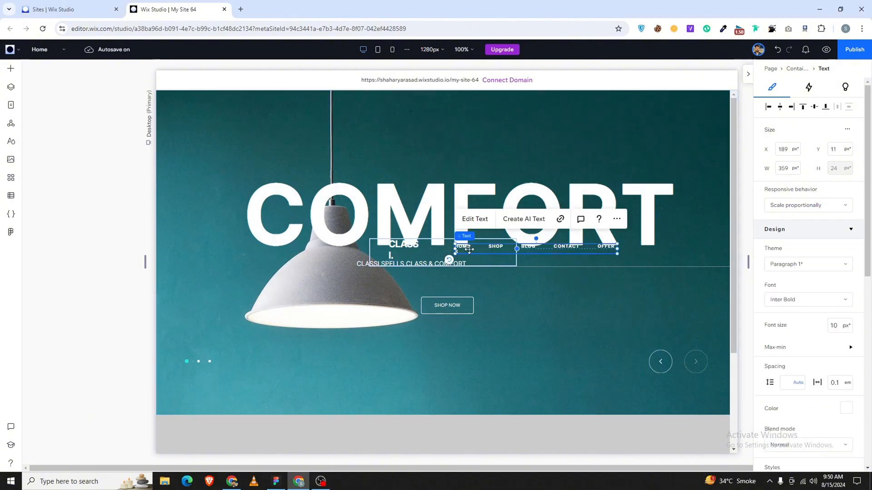
{"action": "left_click", "coordinate": [499, 260]}
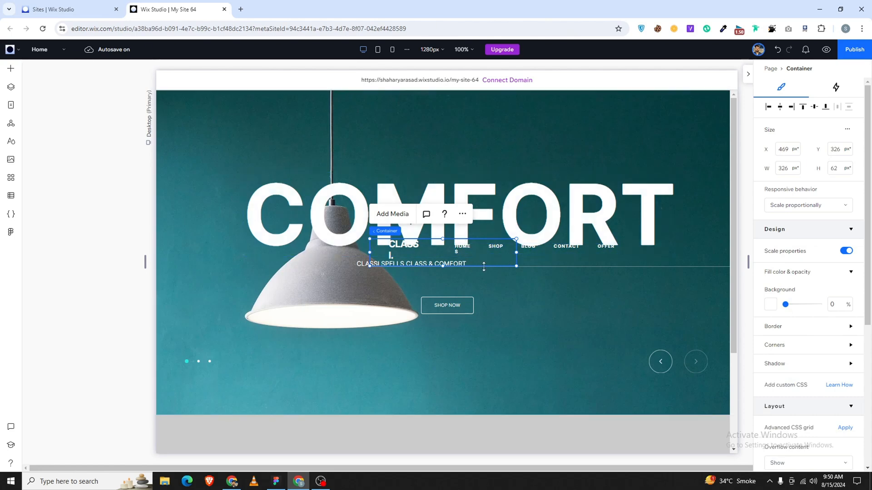
{"action": "left_click", "coordinate": [549, 256]}
{"action": "left_click", "coordinate": [572, 262]}
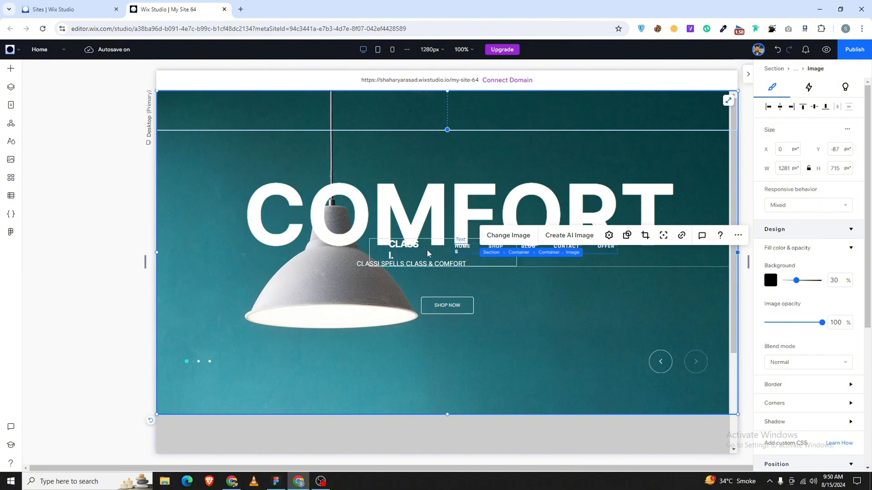
{"action": "left_click", "coordinate": [414, 255]}
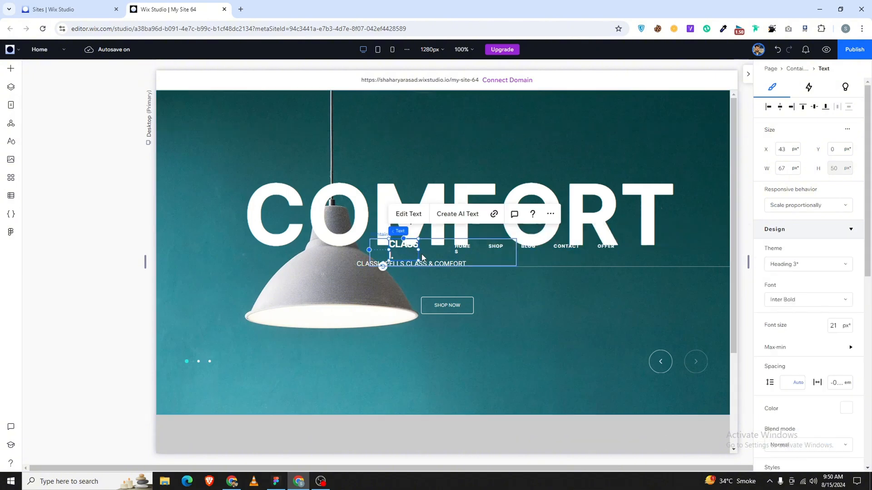
Widen the menu text in the header container so that HOME through OFFERS fits on one line
{"action": "left_click", "coordinate": [480, 248]}
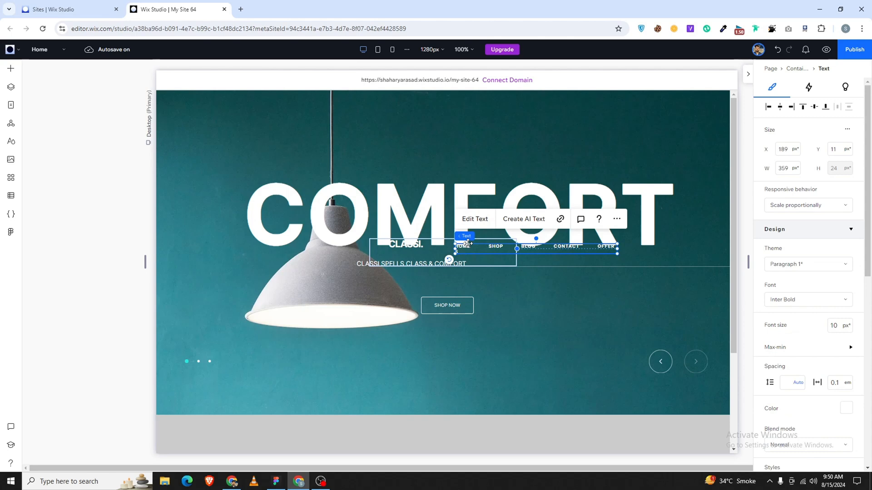
{"action": "double_click", "coordinate": [467, 244]}
{"action": "left_click", "coordinate": [470, 250]}
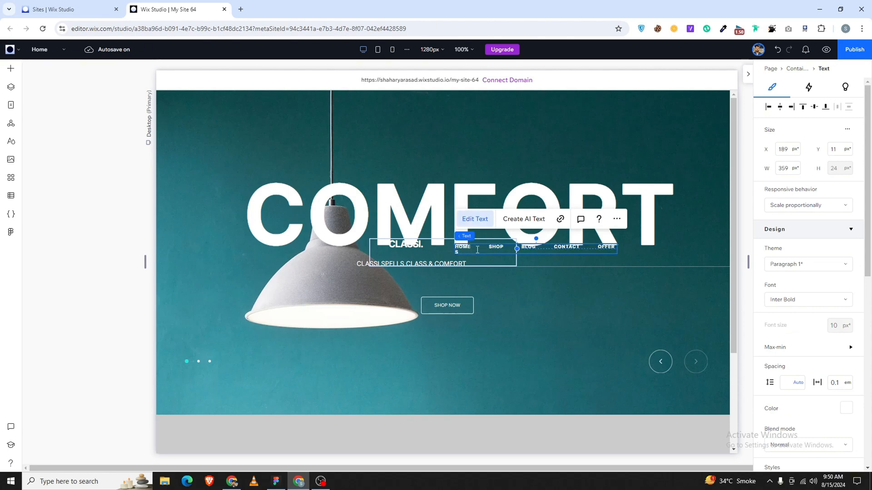
{"action": "left_click", "coordinate": [613, 258]}
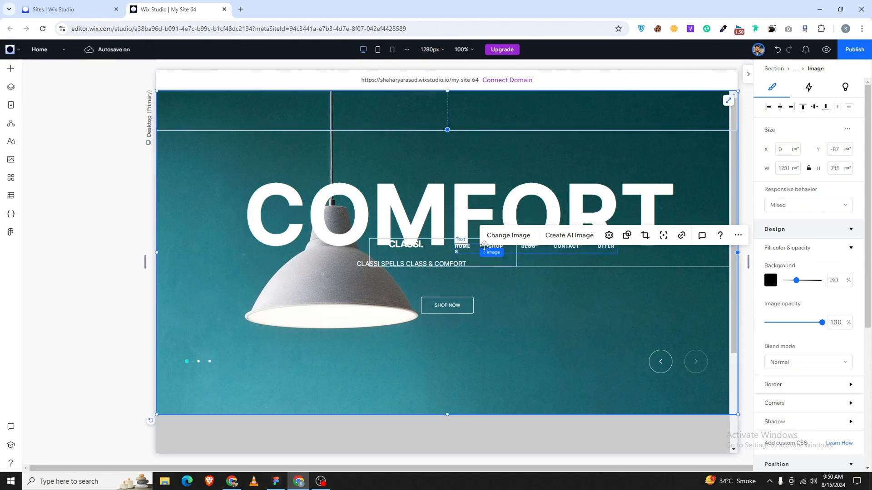
{"action": "left_click", "coordinate": [469, 246]}
{"action": "left_click_drag", "start_coordinate": [615, 249], "coordinate": [620, 249]}
Increase the header container's height to 81 px and try to extend its width
{"action": "left_click", "coordinate": [466, 264]}
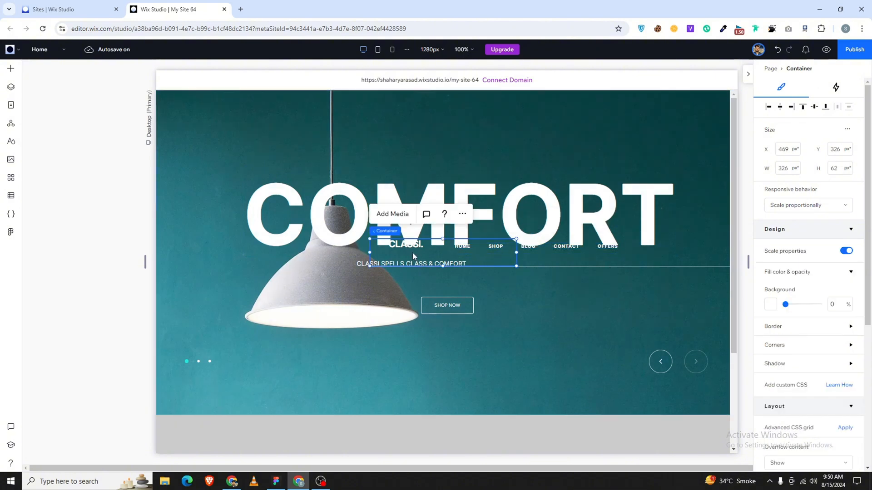
{"action": "mouse_move", "coordinate": [369, 239]}
{"action": "left_mouse_down"}
{"action": "mouse_move", "coordinate": [492, 285]}
{"action": "mouse_move", "coordinate": [272, 247]}
{"action": "mouse_move", "coordinate": [239, 228]}
{"action": "mouse_move", "coordinate": [320, 244]}
{"action": "mouse_move", "coordinate": [369, 234]}
{"action": "left_mouse_up"}
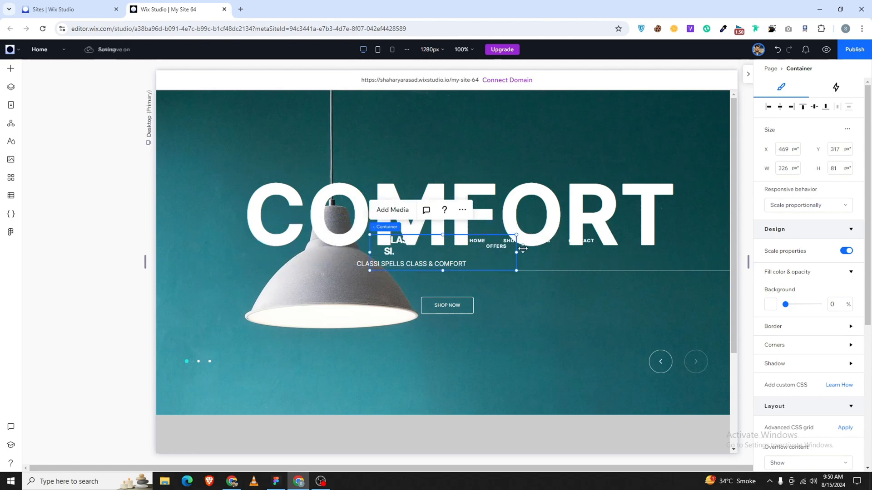
{"action": "left_click_drag", "start_coordinate": [522, 248], "coordinate": [573, 280]}
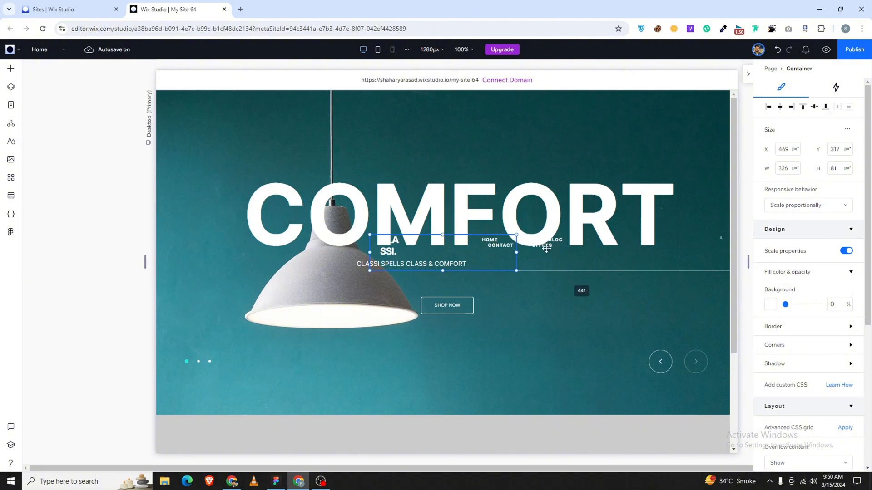
Align the menu text to the container's left edge and try to resize the container horizontally
{"action": "left_click", "coordinate": [546, 247]}
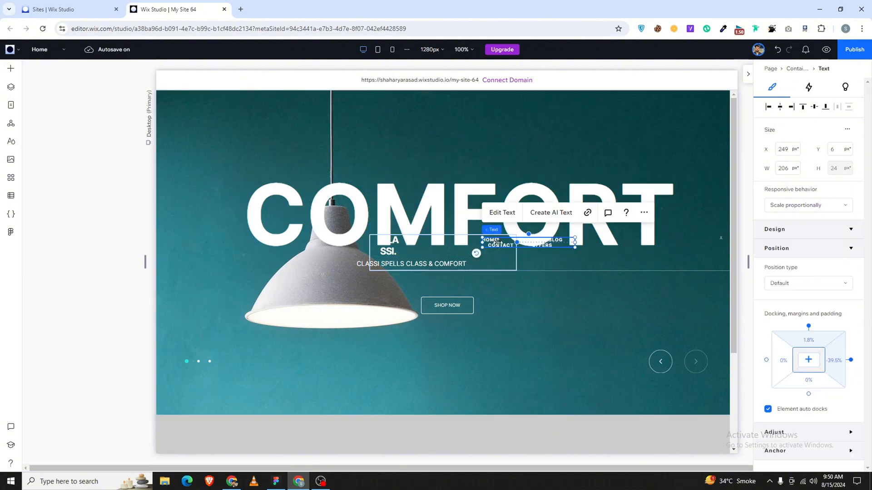
{"action": "left_click", "coordinate": [768, 107]}
{"action": "left_click", "coordinate": [516, 252]}
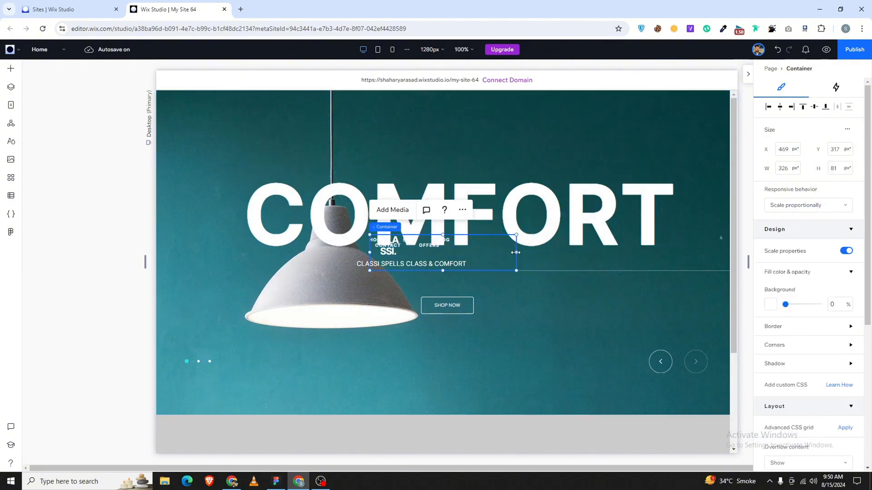
{"action": "left_click_drag", "start_coordinate": [515, 252], "coordinate": [414, 251]}
Stretch the header container's menu text to 367 px wide so its items sit on a single line
{"action": "left_click", "coordinate": [417, 242]}
{"action": "left_click", "coordinate": [402, 249]}
{"action": "left_click", "coordinate": [452, 247]}
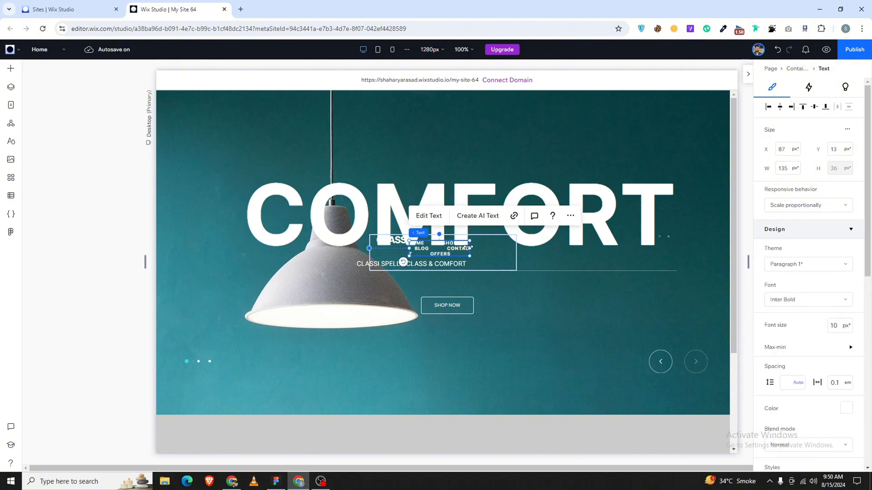
{"action": "left_click_drag", "start_coordinate": [471, 251], "coordinate": [572, 256]}
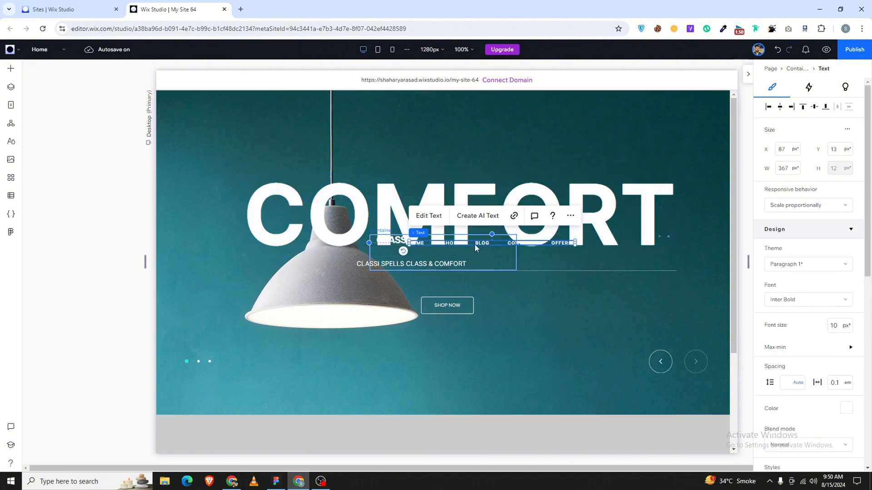
Try to widen the header container so that it encloses the whole menu
{"action": "left_click_drag", "start_coordinate": [474, 243], "coordinate": [530, 257]}
{"action": "left_click", "coordinate": [513, 257]}
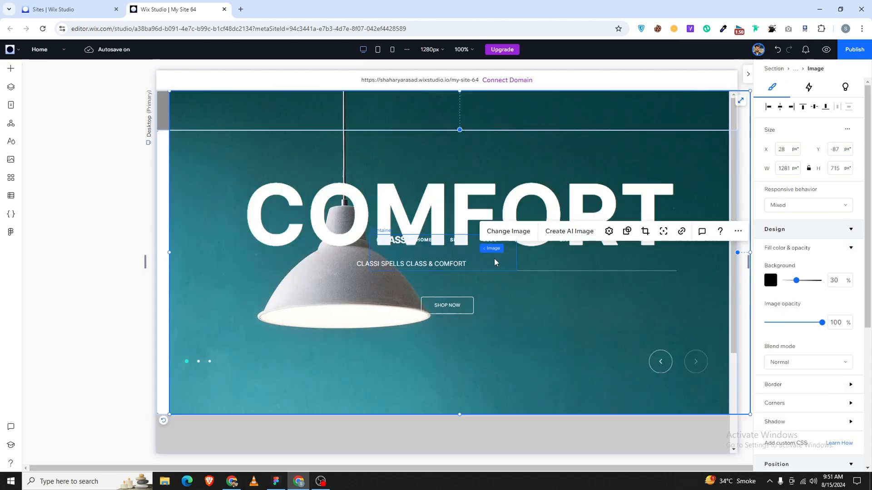
{"action": "left_click", "coordinate": [494, 260]}
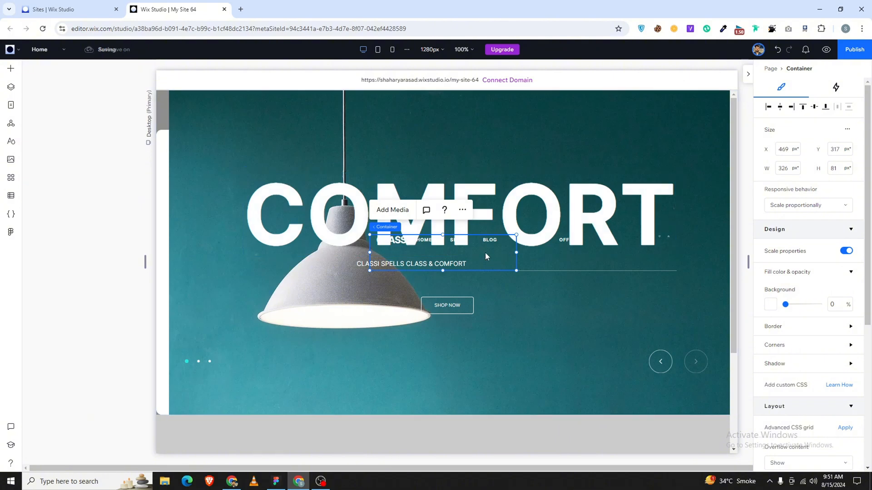
{"action": "left_click_drag", "start_coordinate": [516, 250], "coordinate": [576, 271]}
Delete the imported header container from the billboard
{"action": "left_click", "coordinate": [570, 270]}
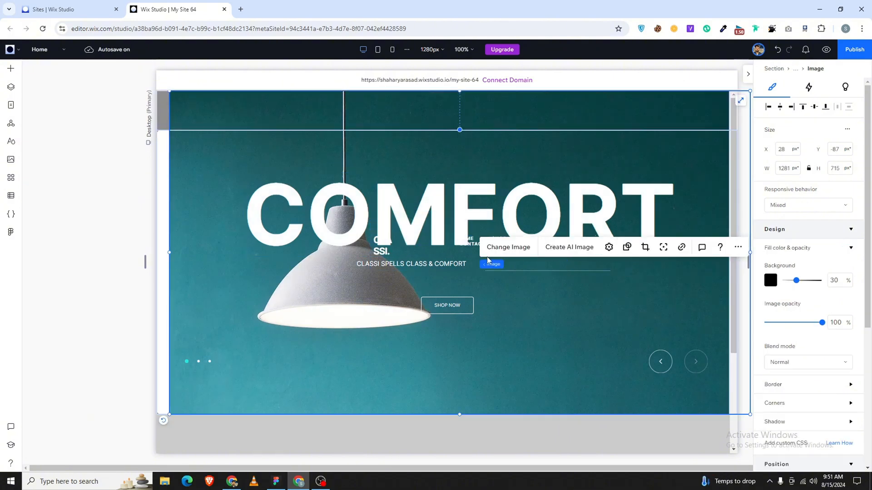
{"action": "left_click", "coordinate": [420, 263]}
{"action": "key", "text": "Delete"}
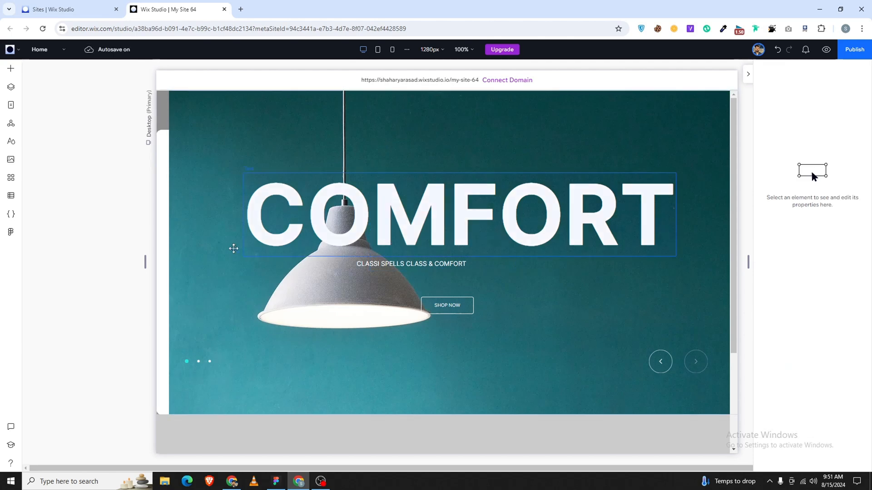
Move the billboard's background image back to the left edge, at X about -1 px
{"action": "left_click", "coordinate": [161, 152]}
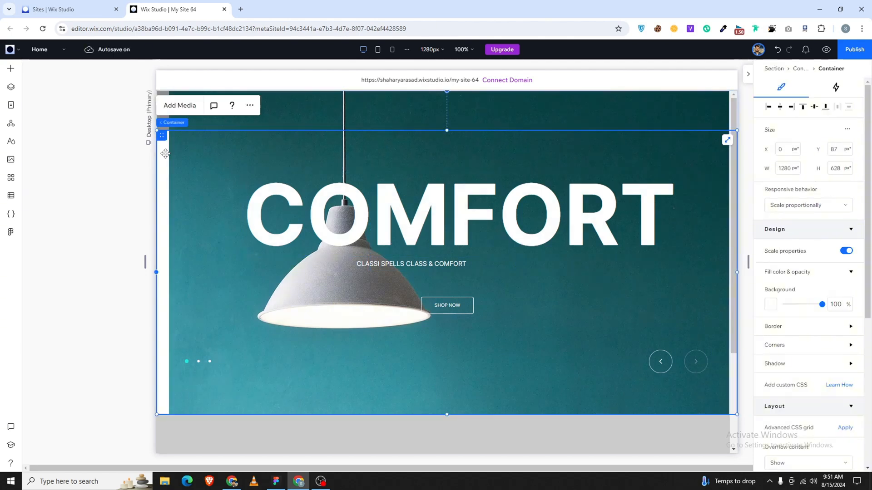
{"action": "left_click", "coordinate": [186, 156]}
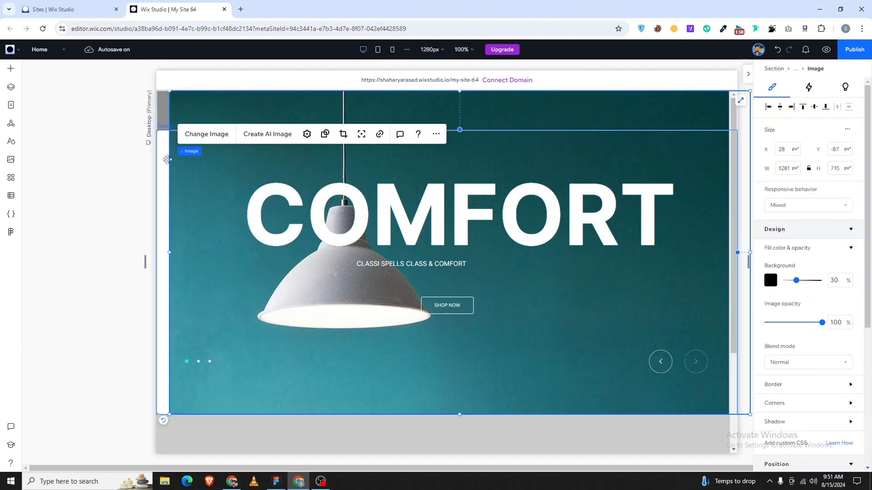
{"action": "left_click_drag", "start_coordinate": [180, 162], "coordinate": [165, 162]}
{"action": "left_click", "coordinate": [129, 187]}
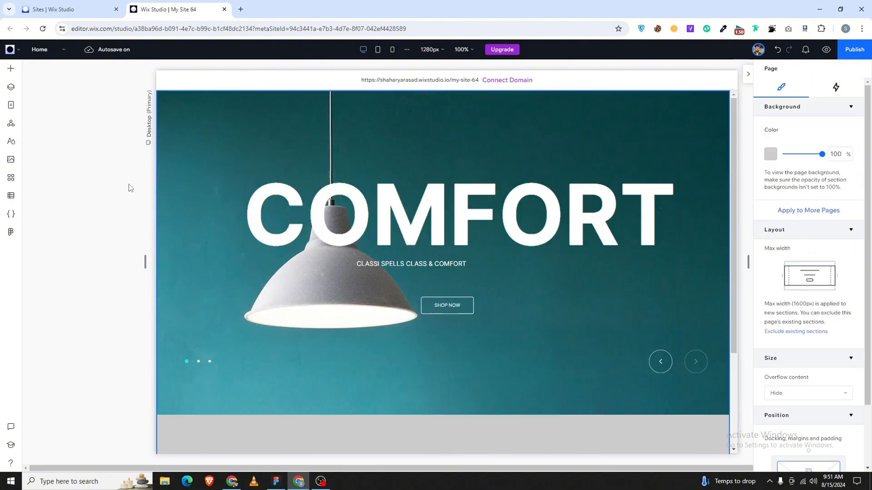
Add the imported Figma header frame to the site again, this time as a section
{"action": "left_click", "coordinate": [11, 232]}
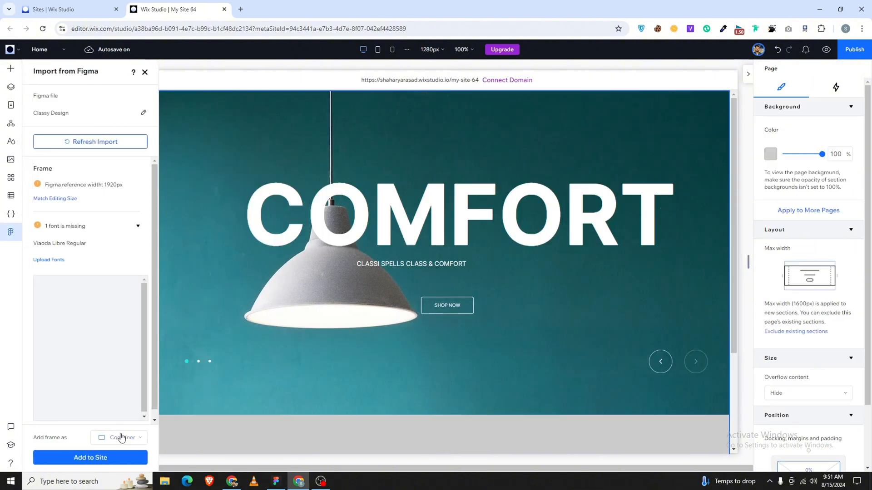
{"action": "left_click", "coordinate": [122, 438]}
{"action": "left_click", "coordinate": [113, 302]}
{"action": "left_click", "coordinate": [121, 457]}
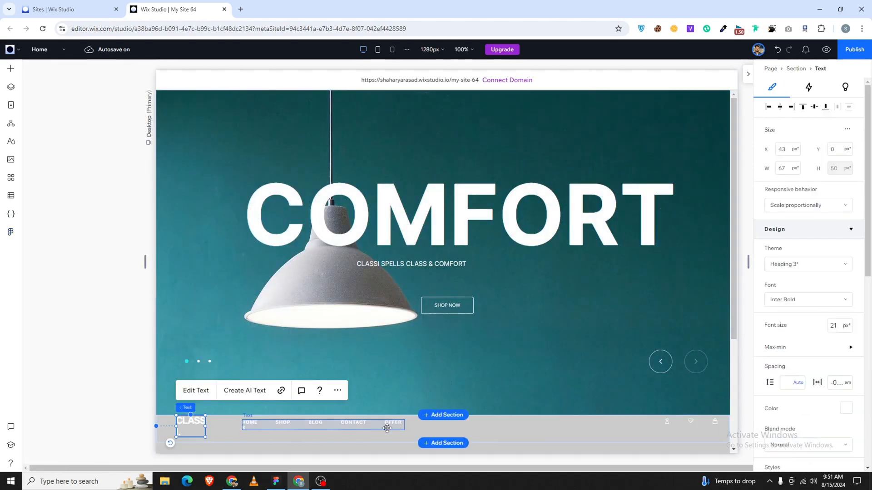
In the new header section, move the logo text to X 63 px and widen it so CLASSI. fits on one line
{"action": "left_click", "coordinate": [173, 422]}
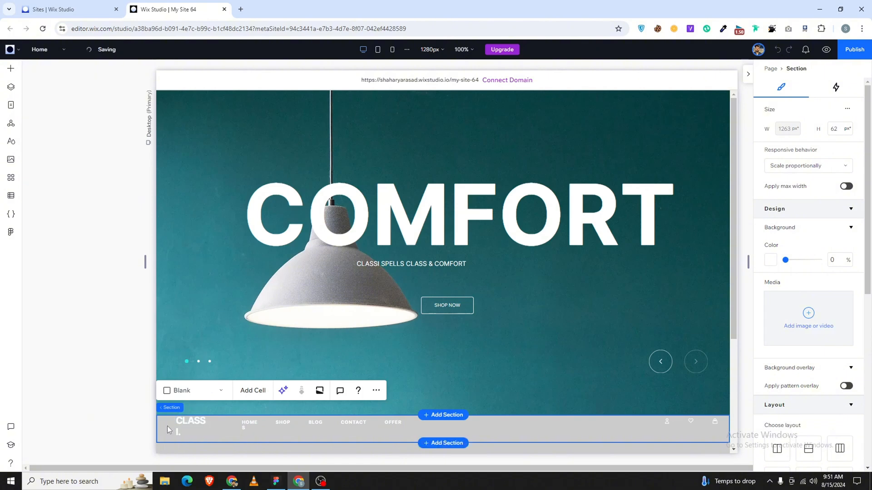
{"action": "left_click", "coordinate": [168, 409]}
{"action": "left_click", "coordinate": [191, 426]}
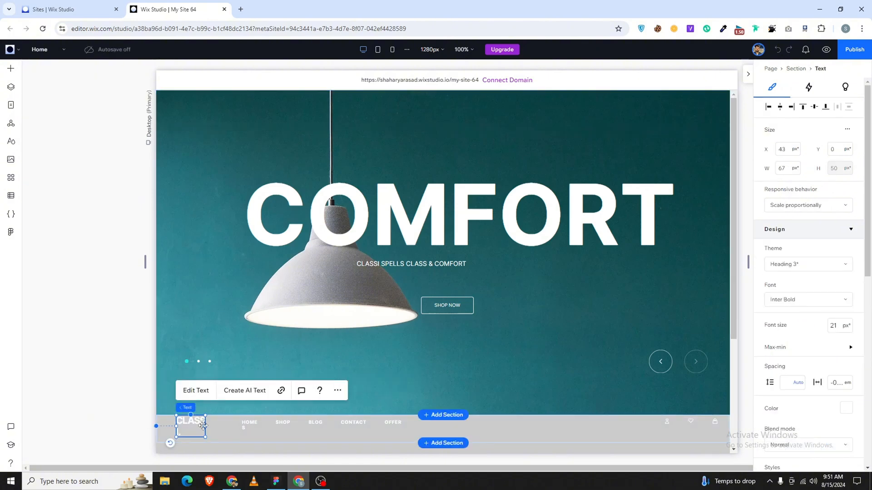
{"action": "left_click_drag", "start_coordinate": [208, 429], "coordinate": [212, 425]}
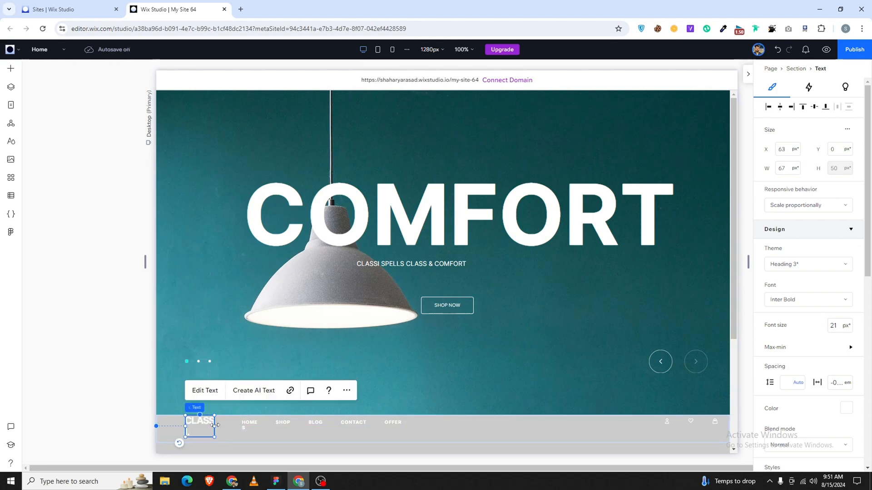
Widen the header section's menu text to 375 px so that all its items fit on one line
{"action": "left_click", "coordinate": [553, 423]}
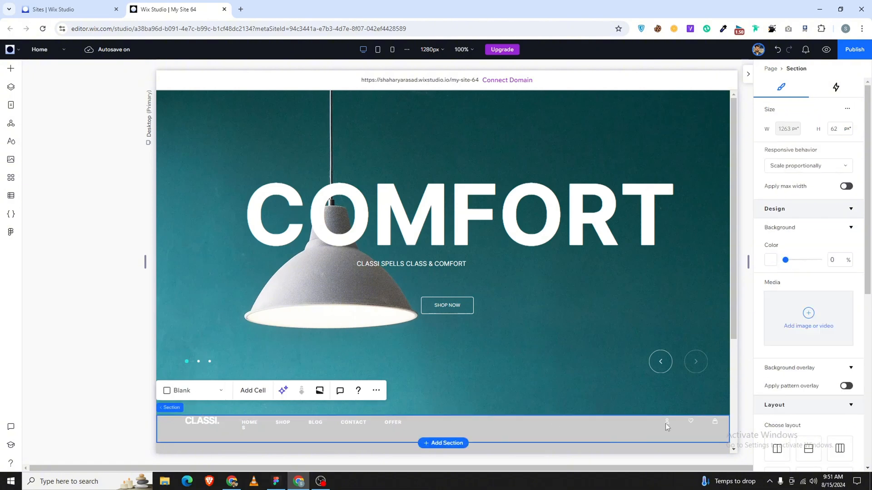
{"action": "left_click", "coordinate": [258, 424]}
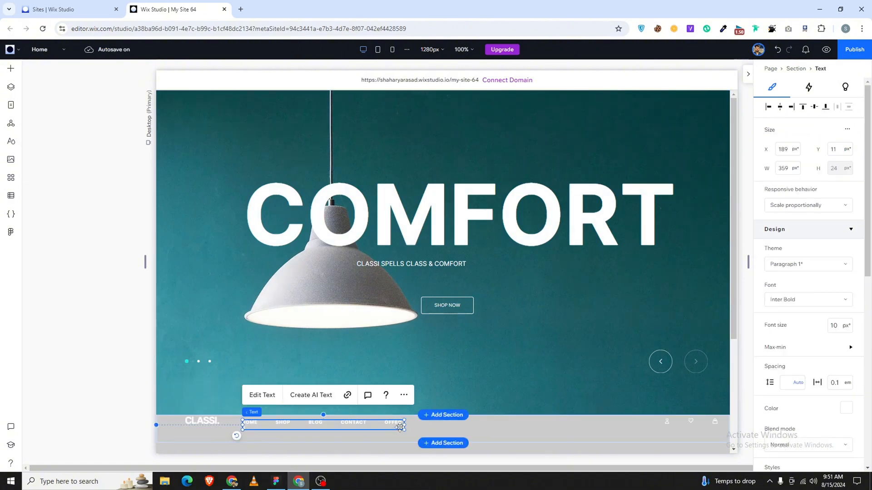
{"action": "left_click_drag", "start_coordinate": [403, 426], "coordinate": [412, 426]}
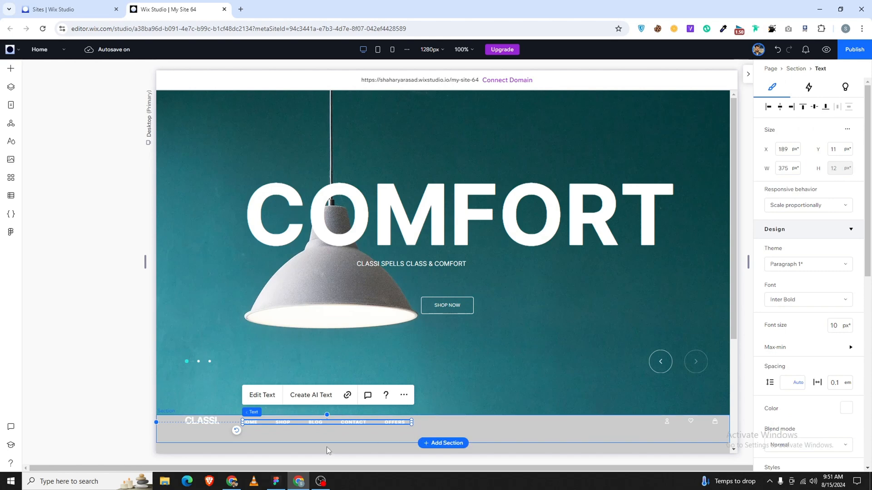
Move the header section up so that it sits above the billboard section
{"action": "left_click", "coordinate": [183, 429]}
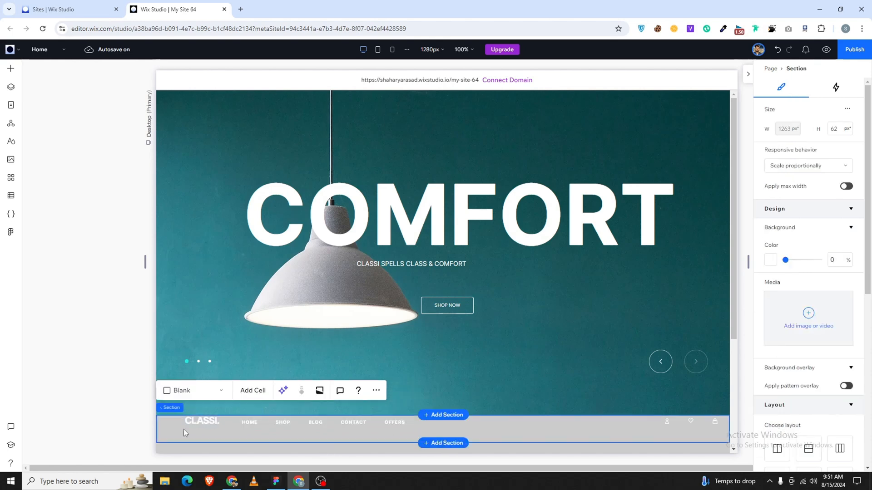
{"action": "left_click", "coordinate": [376, 391]}
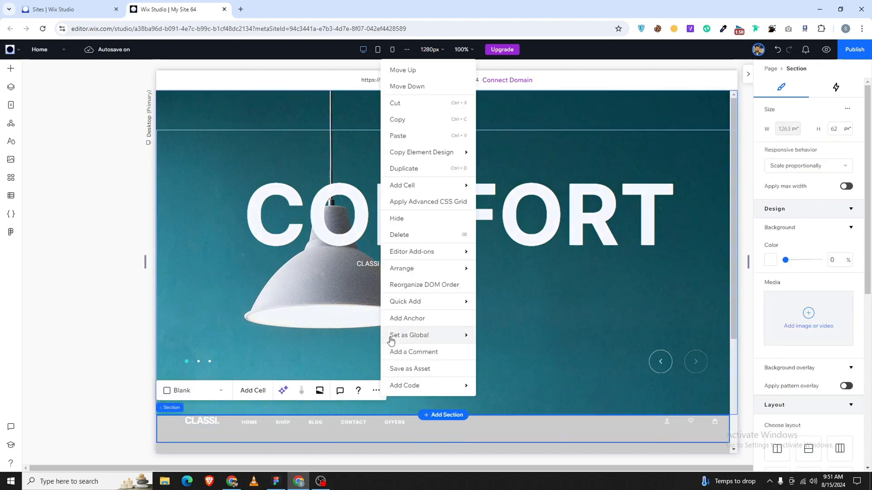
{"action": "left_click", "coordinate": [404, 70]}
Try to shift the billboard's background image up behind the header section, and undo the moves
{"action": "left_click", "coordinate": [536, 140]}
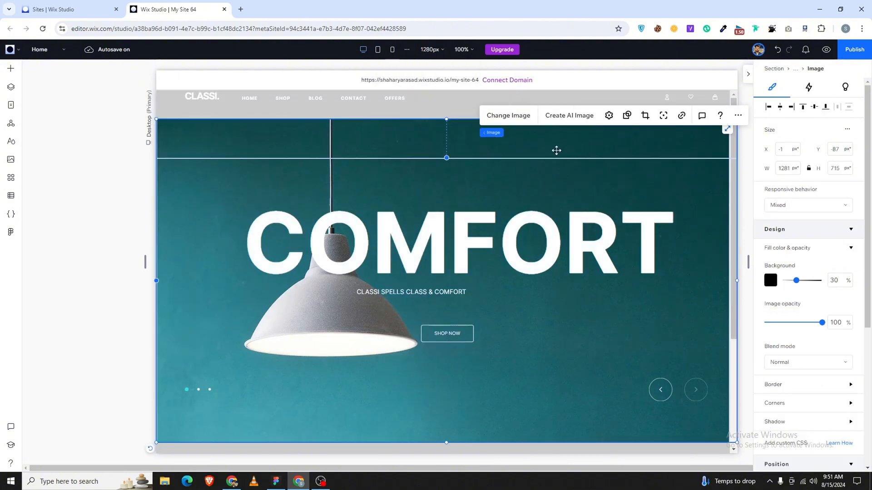
{"action": "left_click_drag", "start_coordinate": [556, 150], "coordinate": [550, 120]}
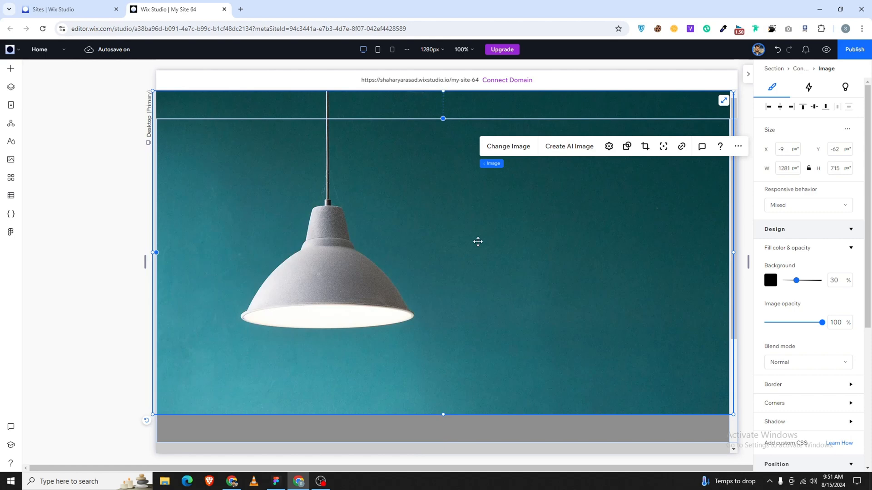
{"action": "left_click_drag", "start_coordinate": [478, 242], "coordinate": [474, 286]}
{"action": "key", "text": "ctrl+z"}
{"action": "key", "text": "ctrl+z"}
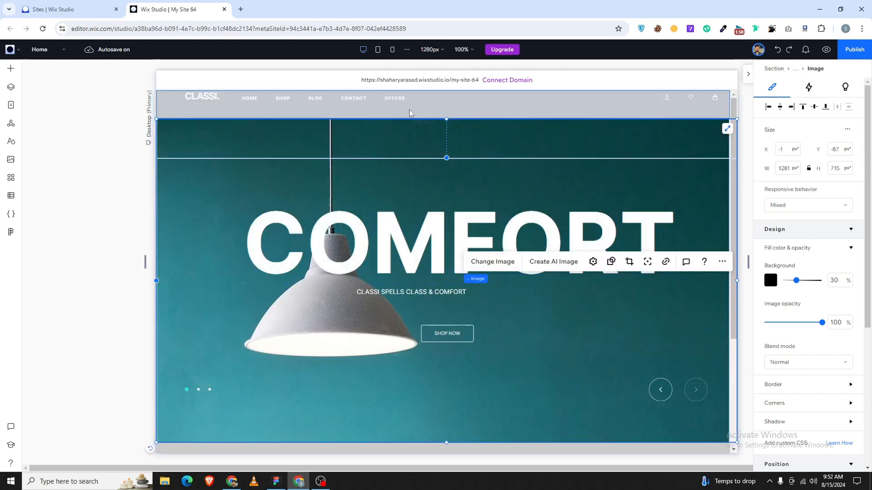
{"action": "left_click", "coordinate": [410, 110]}
{"action": "left_click_drag", "start_coordinate": [472, 103], "coordinate": [476, 137]}
{"action": "left_click", "coordinate": [394, 99]}
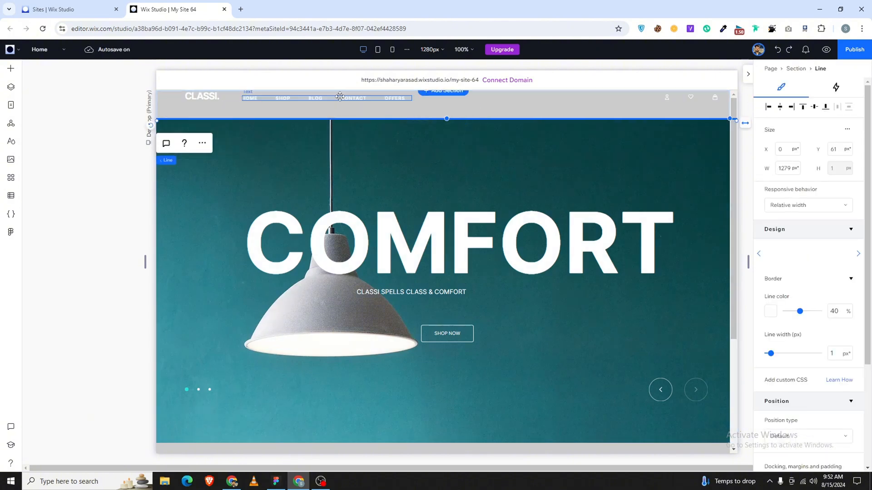
{"action": "left_click", "coordinate": [202, 96], "text": "shift"}
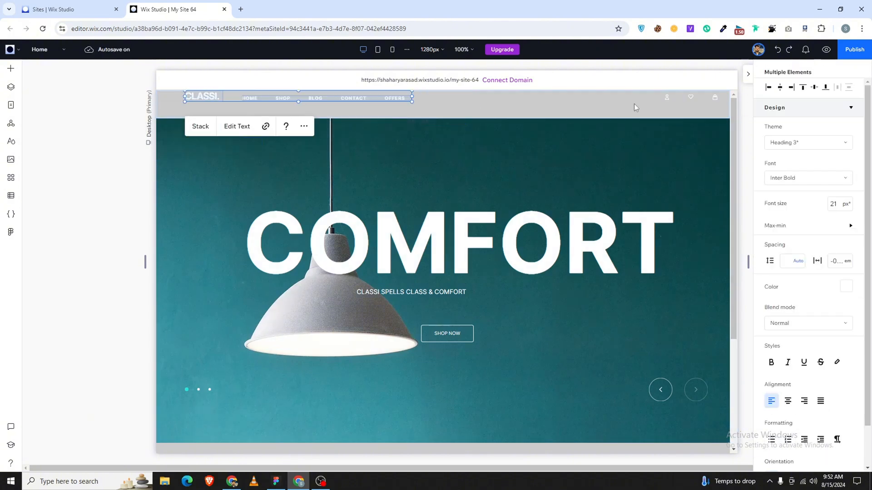
{"action": "left_click", "coordinate": [668, 98]}
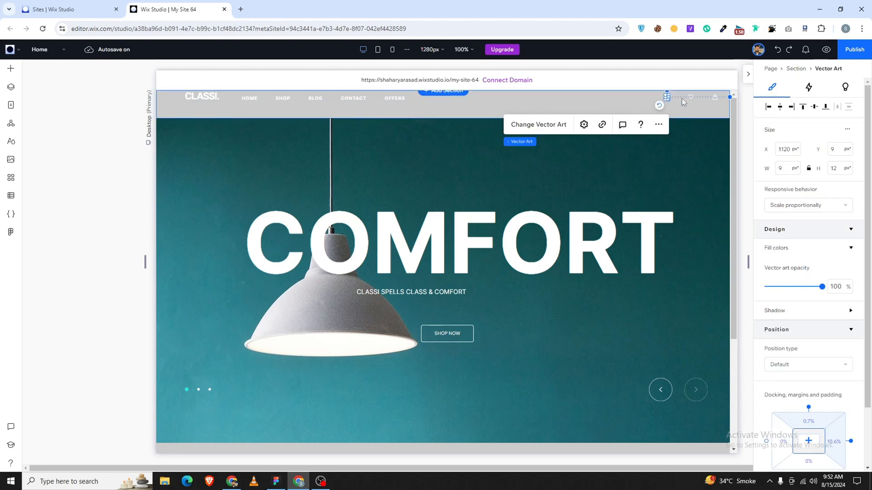
Move the header's three icons, menu text and CLASSI. logo together down onto the upper part of the billboard, checking against the Figma design
{"action": "left_click_drag", "start_coordinate": [691, 97], "coordinate": [715, 98]}
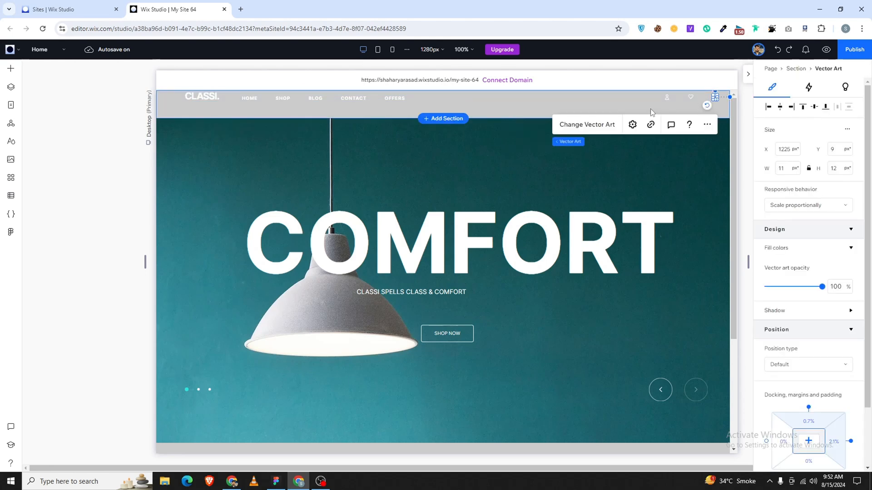
{"action": "left_click", "coordinate": [691, 97], "text": "shift"}
{"action": "left_click", "coordinate": [666, 97], "text": "shift"}
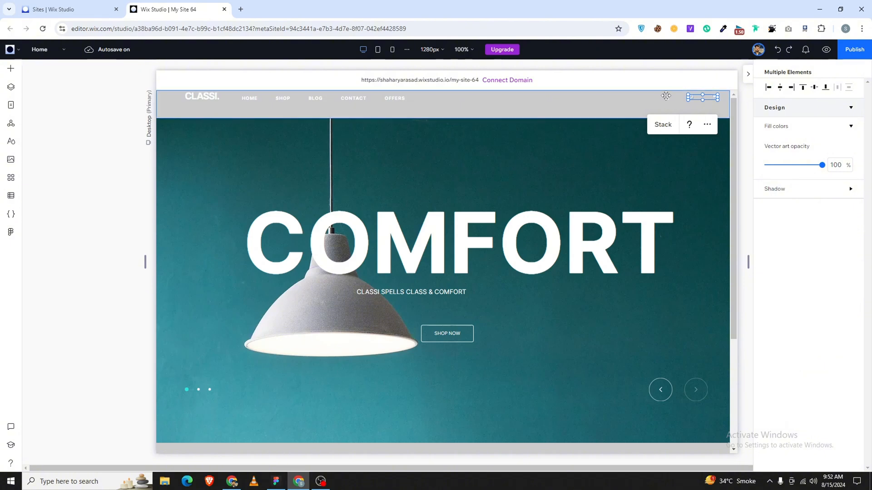
{"action": "left_click", "coordinate": [384, 99], "text": "shift"}
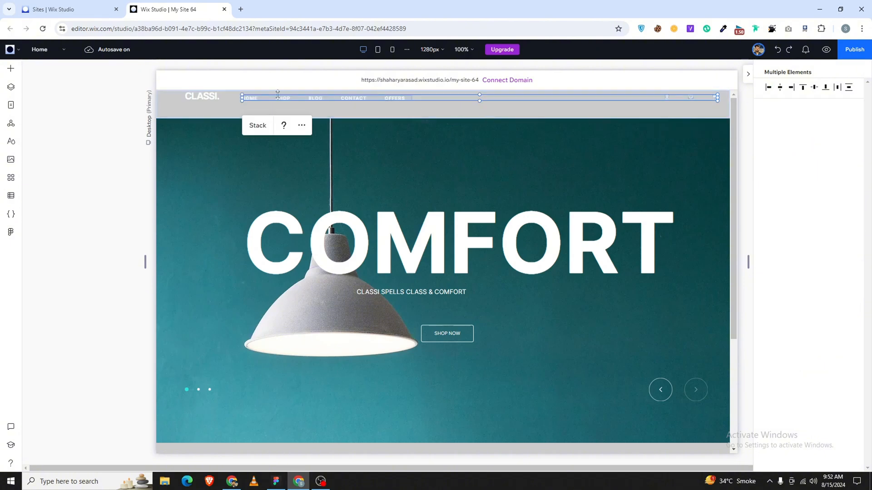
{"action": "left_click", "coordinate": [204, 96], "text": "shift"}
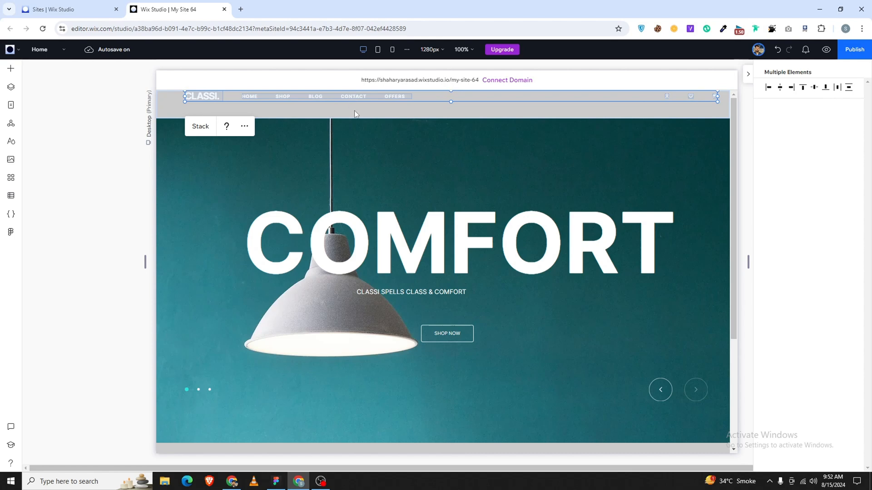
{"action": "left_click_drag", "start_coordinate": [355, 114], "coordinate": [349, 136]}
{"action": "left_click", "coordinate": [285, 481]}
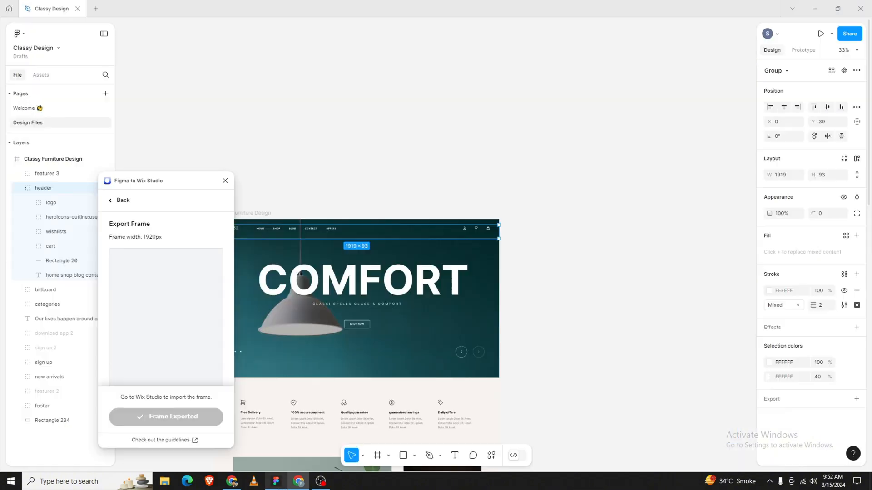
{"action": "left_click", "coordinate": [291, 482]}
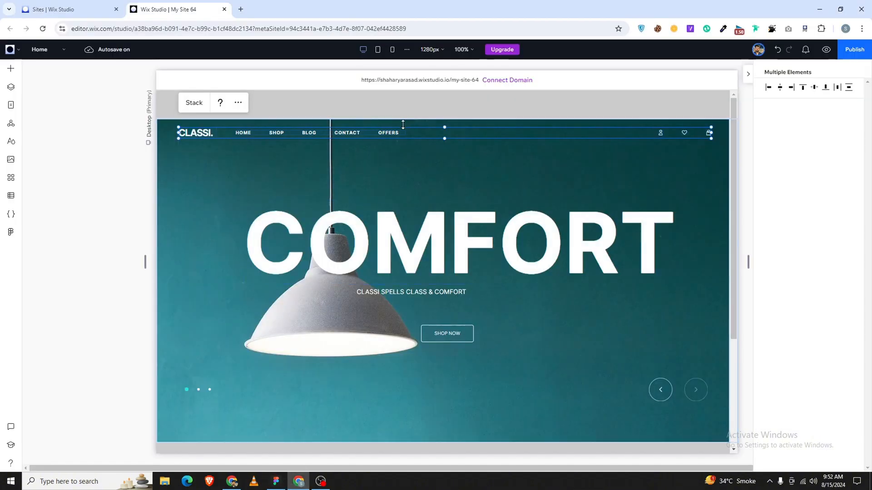
Increase the height of the emptied header section to about 193 px and select its divider line
{"action": "left_click", "coordinate": [422, 101]}
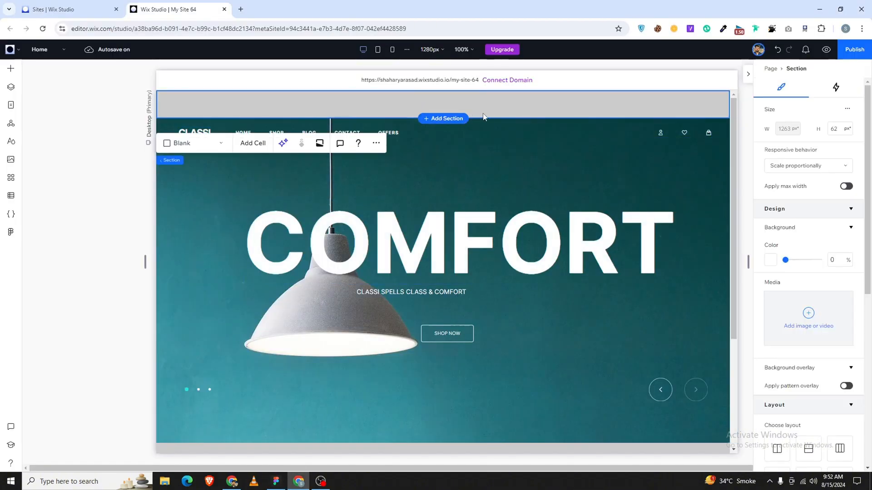
{"action": "left_click_drag", "start_coordinate": [484, 118], "coordinate": [485, 180]}
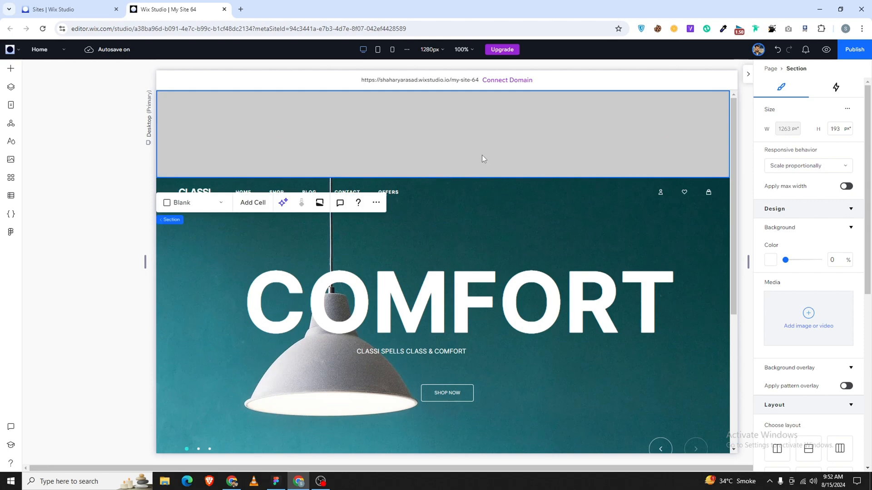
{"action": "left_click_drag", "start_coordinate": [532, 120], "coordinate": [503, 185]}
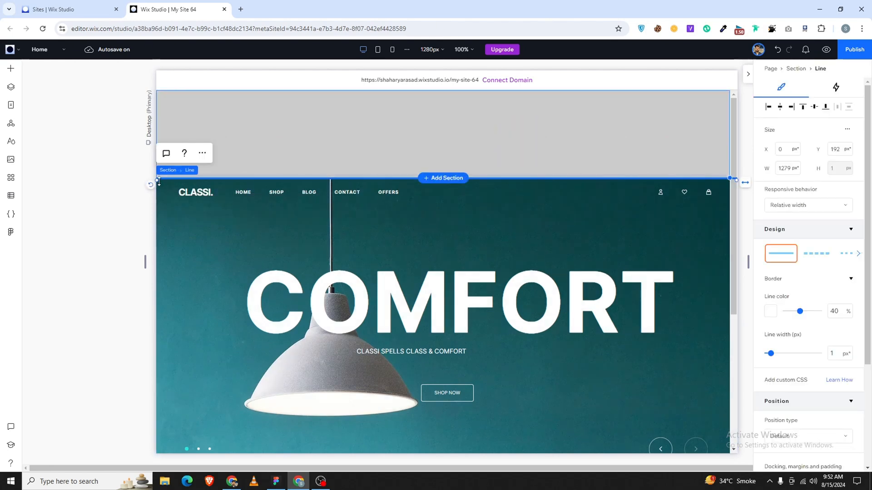
Try to shorten the divider line to about 164 px and shift the billboard image, and undo these changes
{"action": "left_click_drag", "start_coordinate": [160, 181], "coordinate": [671, 181]}
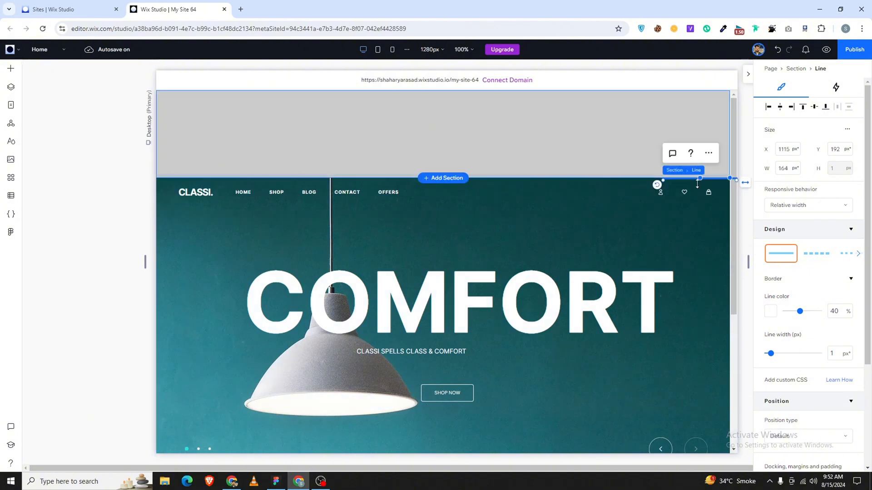
{"action": "left_click", "coordinate": [673, 210]}
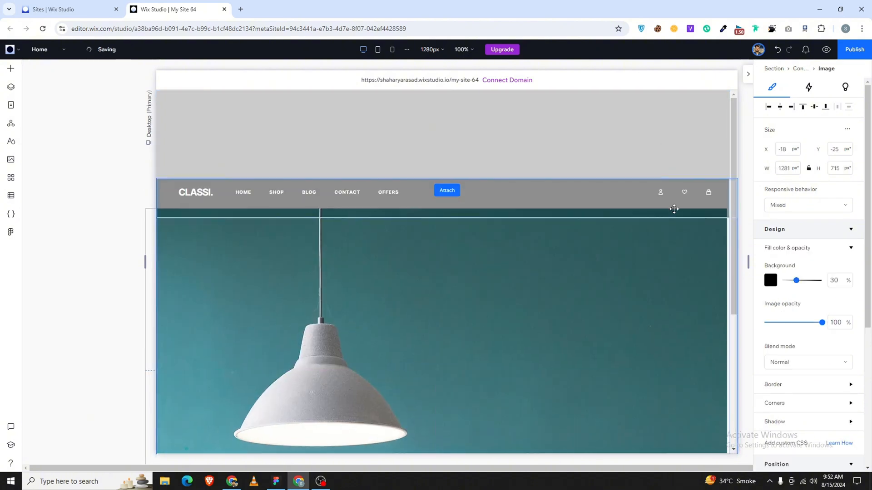
{"action": "key", "text": "ctrl+z"}
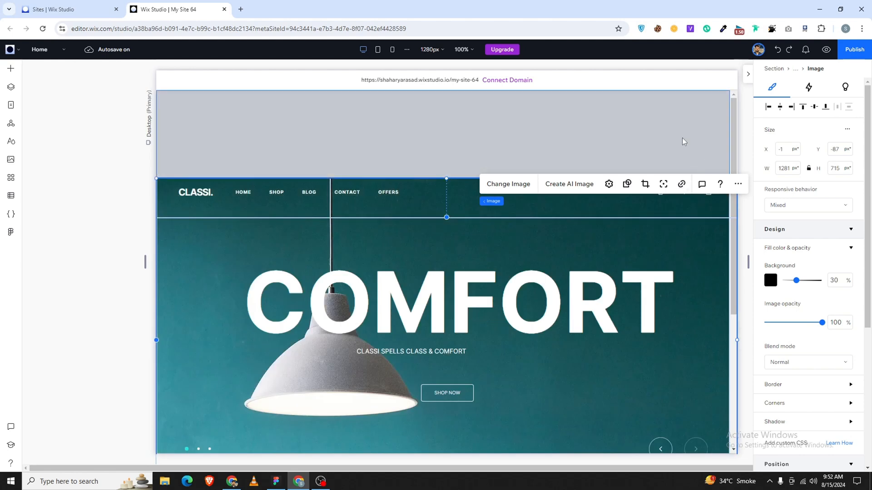
{"action": "left_click", "coordinate": [682, 138]}
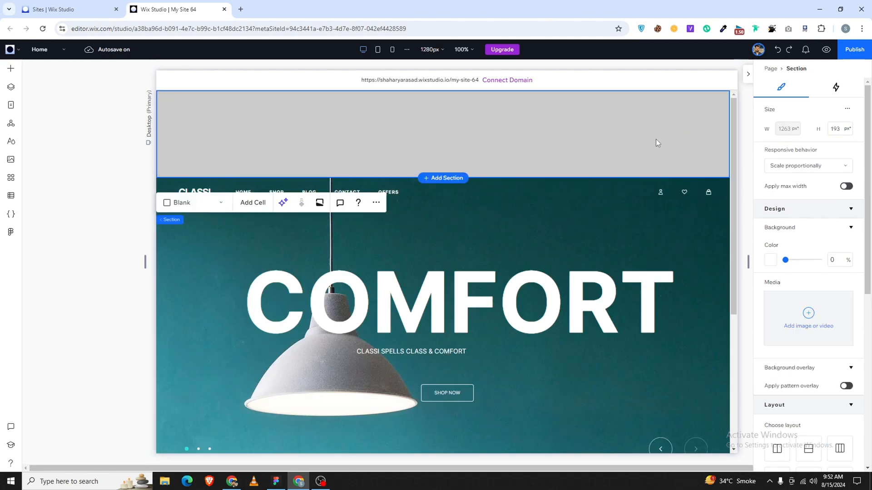
Try to place the divider line over the billboard below the menu at about Y 252 px, and undo the move
{"action": "left_click", "coordinate": [636, 181]}
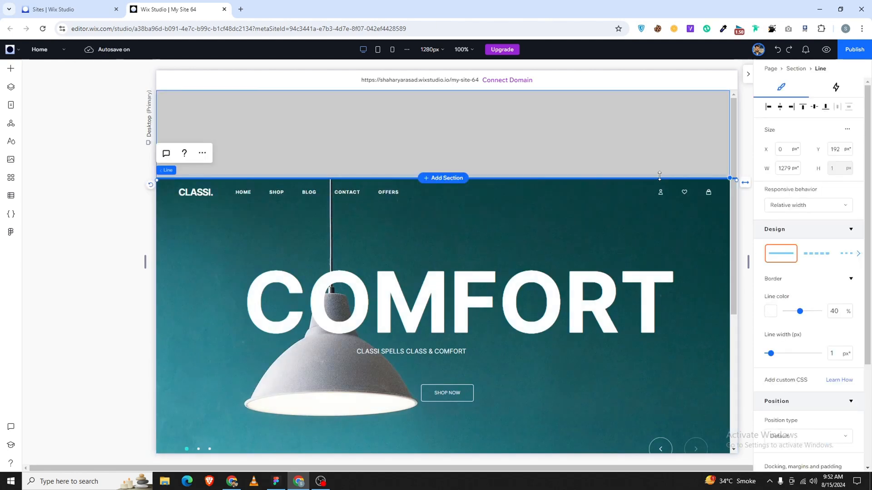
{"action": "left_click_drag", "start_coordinate": [659, 176], "coordinate": [603, 216]}
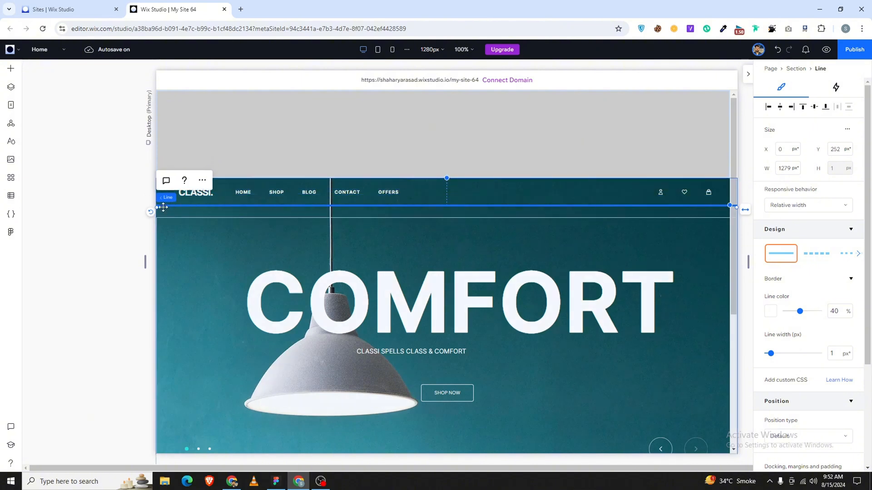
{"action": "key", "text": "ctrl+z"}
{"action": "left_click", "coordinate": [191, 200]}
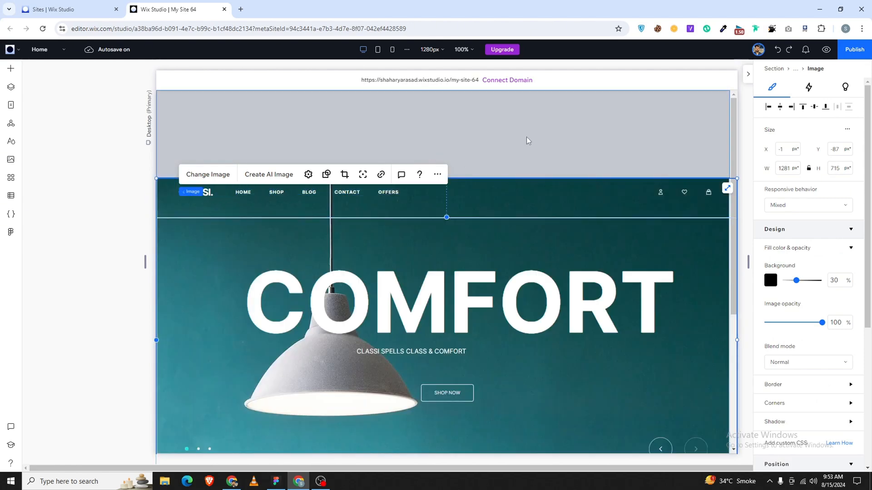
Move the divider line to about Y 242 px and nudge it up to Y 152 px within the header section
{"action": "left_click_drag", "start_coordinate": [527, 137], "coordinate": [521, 207]}
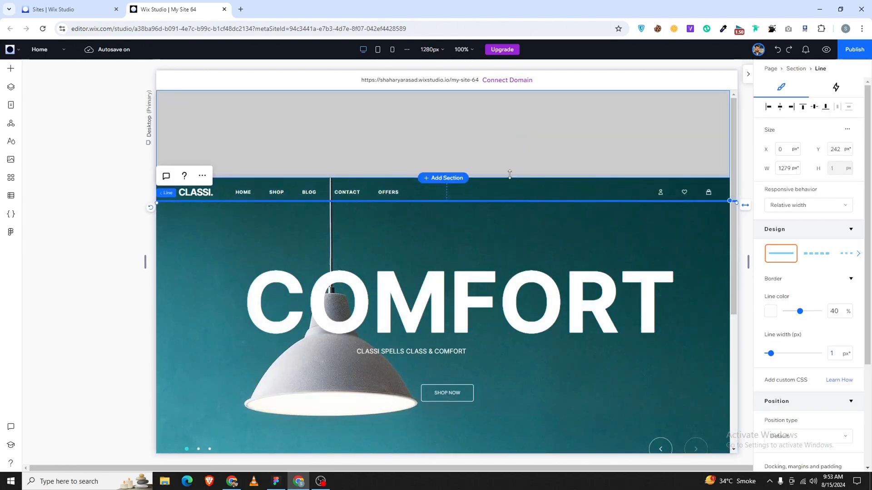
{"action": "key", "text": "shift+Up"}
{"action": "key", "text": "shift+Up"}
{"action": "key", "text": "shift+Up"}
{"action": "key", "text": "shift+Up"}
{"action": "key", "text": "shift+Up"}
{"action": "key", "text": "shift+Up"}
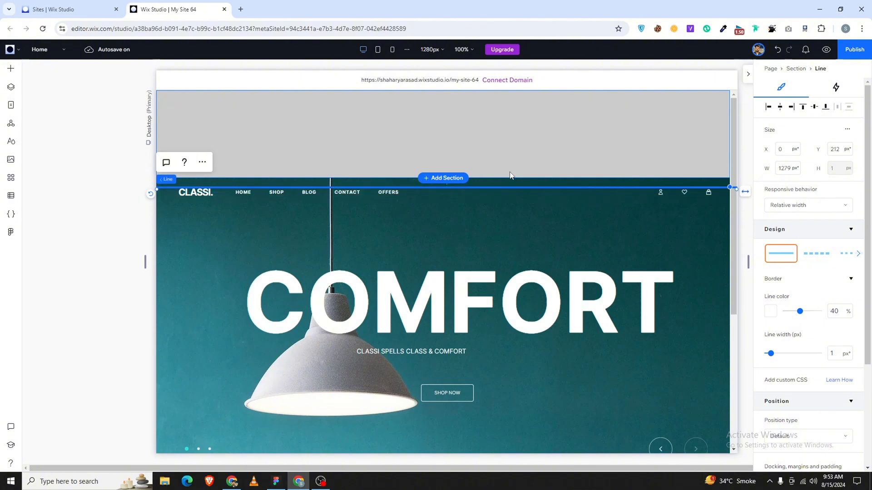
{"action": "key", "text": "shift+Up"}
{"action": "key", "text": "shift+Up"}
{"action": "key", "text": "shift+Up"}
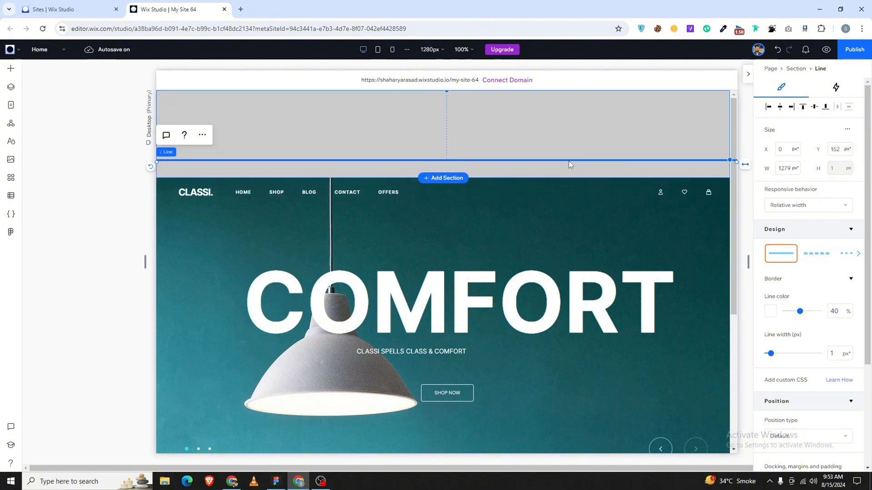
Attach the divider line to the billboard image below the menu at Y 76 px and set its line width to 2 px
{"action": "left_click_drag", "start_coordinate": [574, 160], "coordinate": [576, 214]}
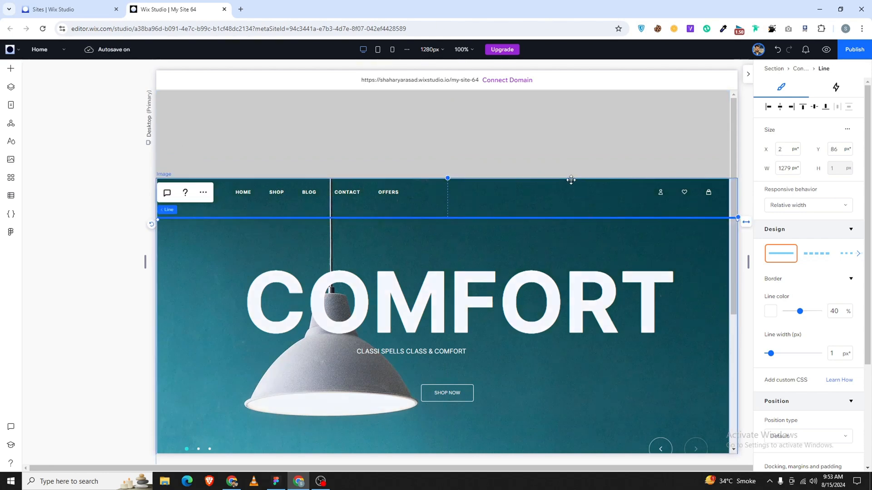
{"action": "key", "text": "shift+Up"}
{"action": "left_click", "coordinate": [837, 353]}
{"action": "type", "text": "2"}
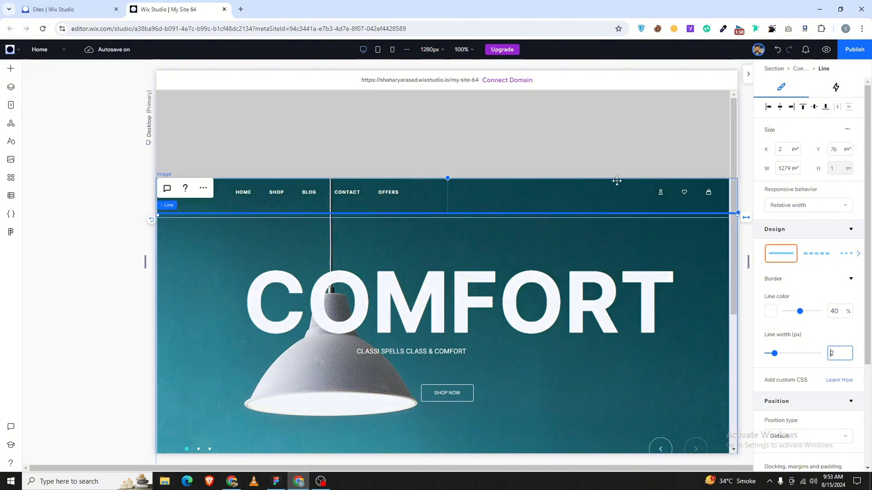
Delete the emptied header section above the billboard and review the resulting page
{"action": "left_click", "coordinate": [605, 157]}
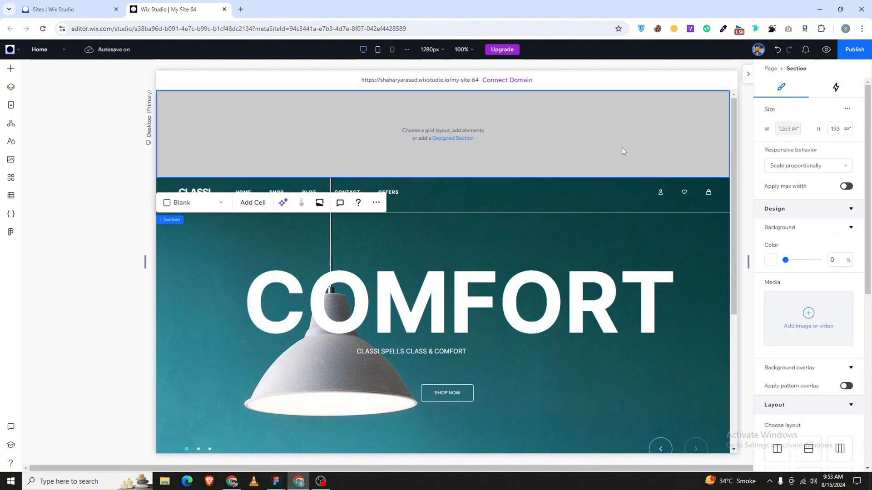
{"action": "key", "text": "Delete"}
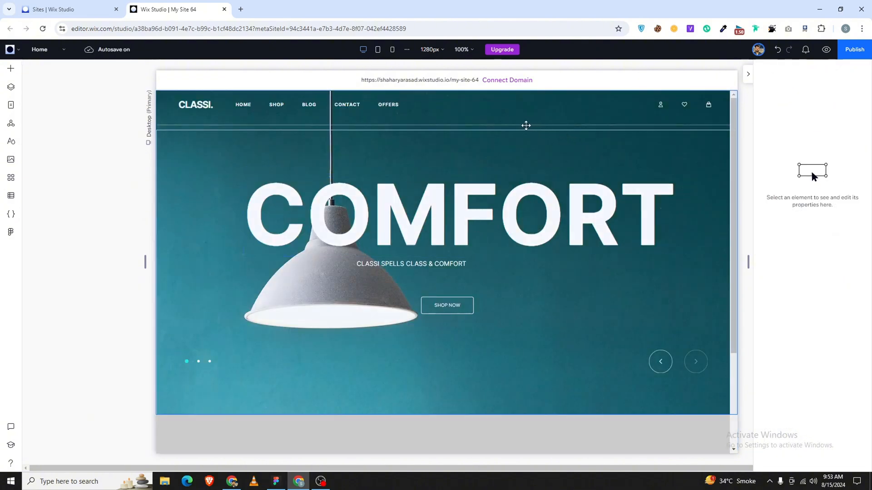
{"action": "left_click", "coordinate": [523, 124]}
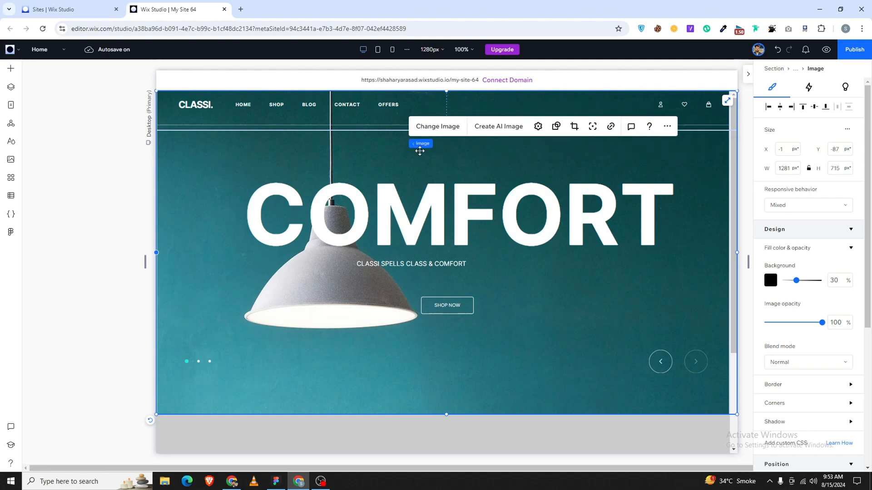
{"action": "left_click", "coordinate": [115, 173]}
{"action": "scroll", "coordinate": [335, 224], "scroll_direction": "down", "scroll_amount": 4}
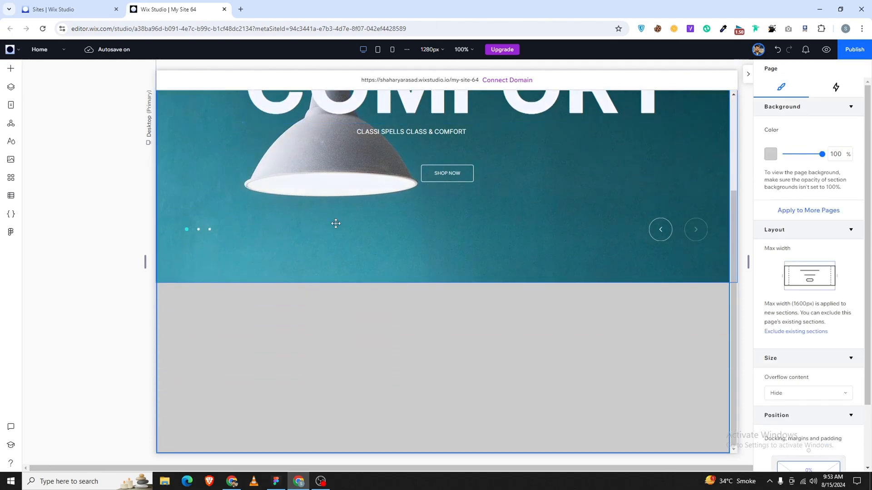
{"action": "scroll", "coordinate": [336, 339], "scroll_direction": "up", "scroll_amount": 3}
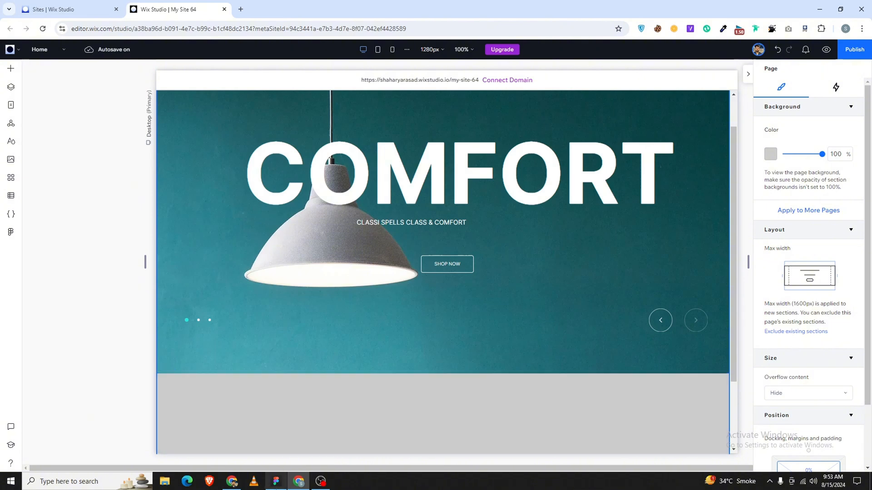
Switch to Figma, close the open export plugin window and select the features 3 group below the billboard
{"action": "key", "text": "alt+Tab"}
{"action": "scroll", "coordinate": [343, 294], "scroll_direction": "down", "scroll_amount": 1}
{"action": "left_click", "coordinate": [456, 379]}
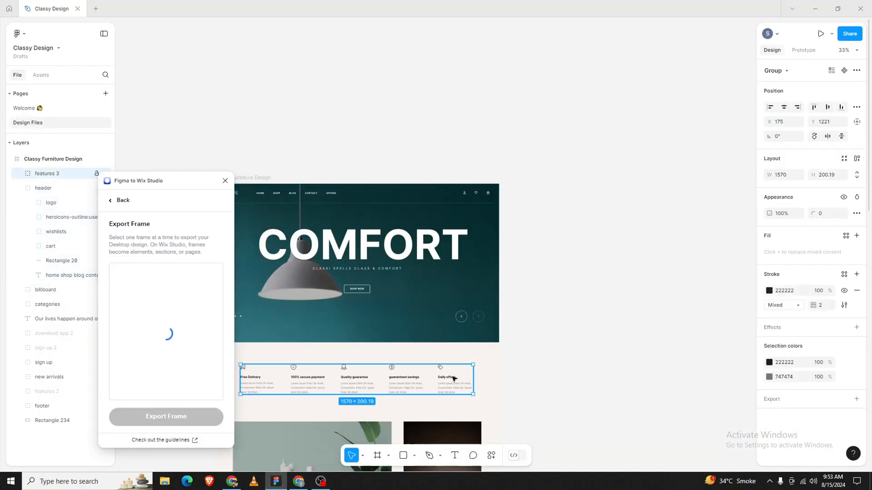
{"action": "left_click", "coordinate": [225, 180]}
{"action": "scroll", "coordinate": [291, 294], "scroll_direction": "down", "scroll_amount": 1}
{"action": "left_click", "coordinate": [221, 350]}
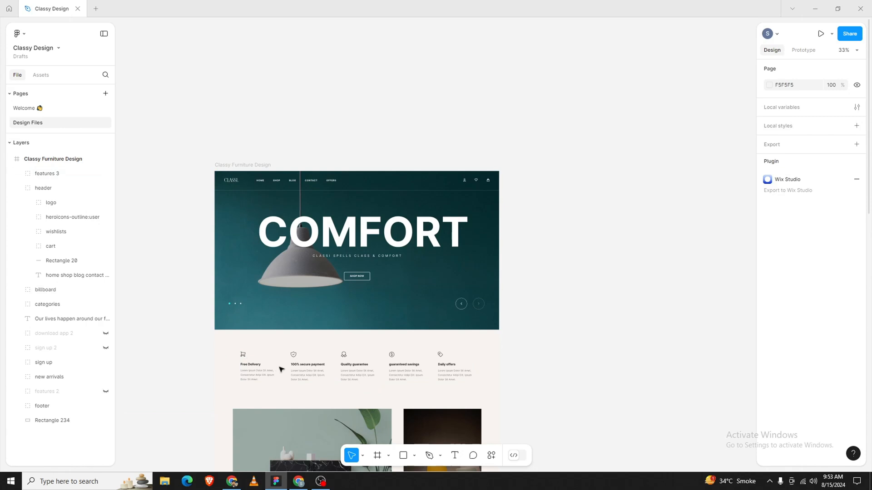
{"action": "left_click", "coordinate": [243, 361]}
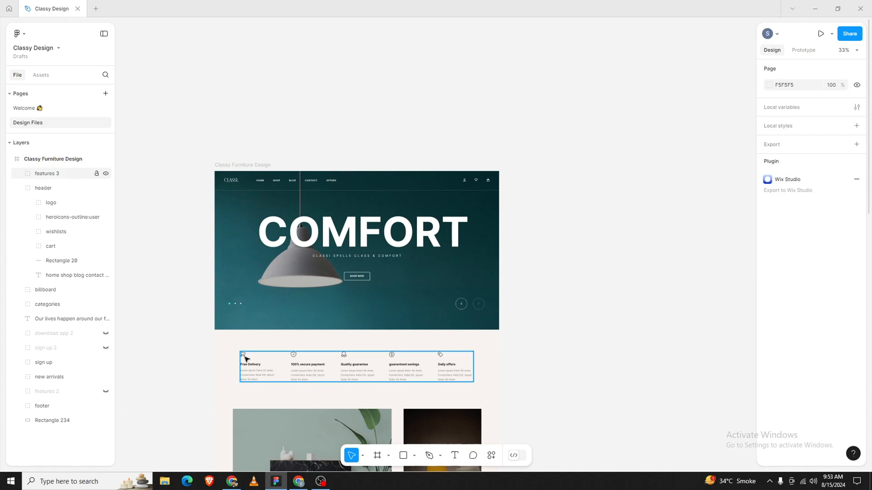
Export the features 3 group as a frame with the Wix Studio plugin
{"action": "scroll", "coordinate": [368, 316], "scroll_direction": "down", "scroll_amount": 4}
{"action": "scroll", "coordinate": [370, 284], "scroll_direction": "down", "scroll_amount": 3}
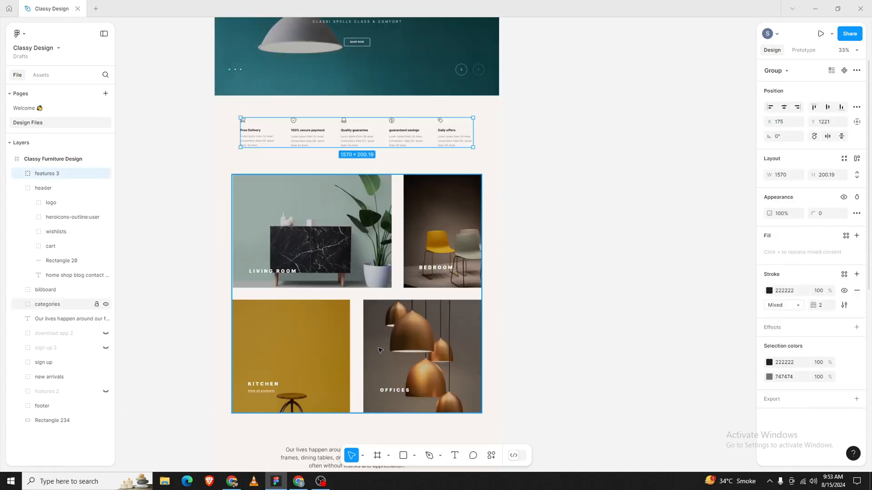
{"action": "right_click", "coordinate": [304, 142]}
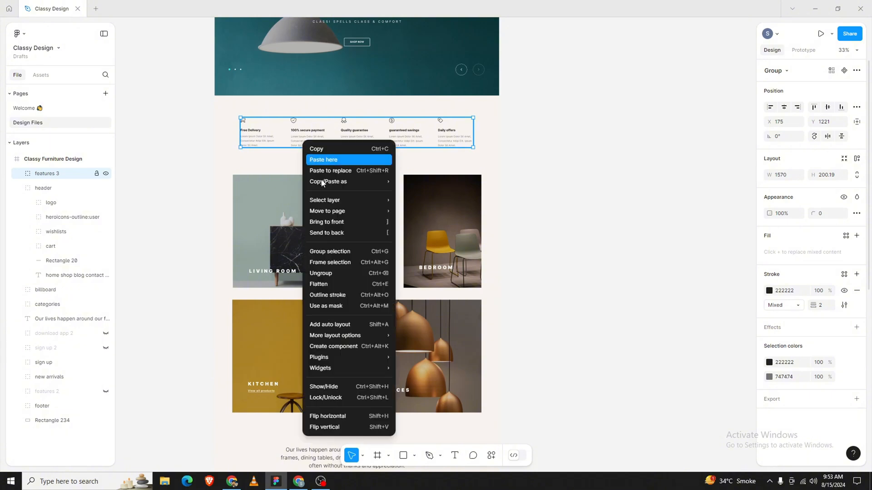
{"action": "mouse_move", "coordinate": [355, 358]}
{"action": "left_click", "coordinate": [429, 283]}
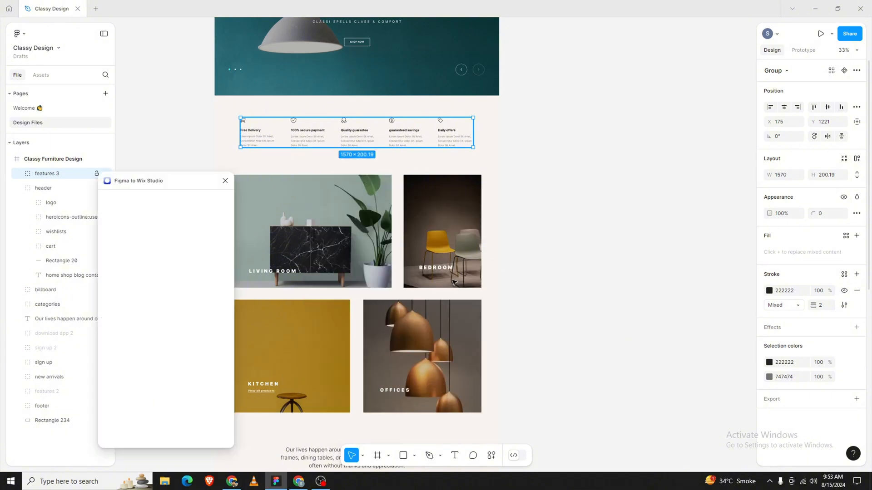
{"action": "left_click", "coordinate": [174, 421]}
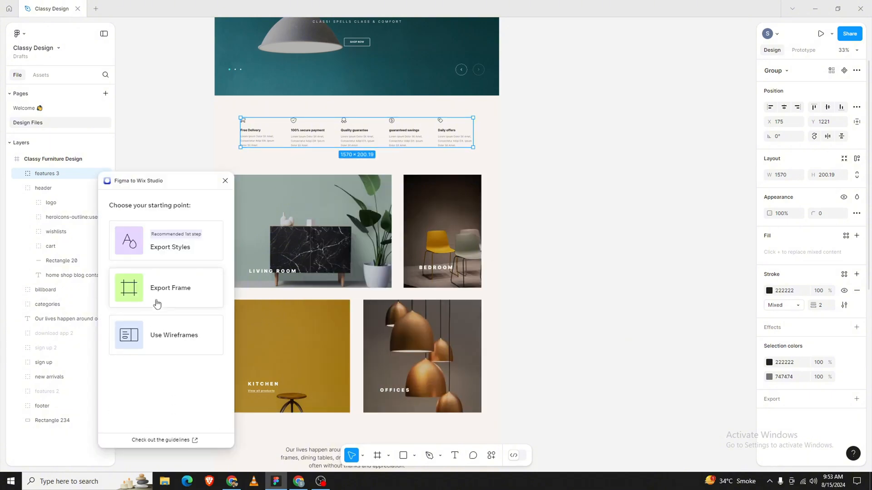
{"action": "left_click", "coordinate": [157, 303]}
{"action": "left_click", "coordinate": [195, 415]}
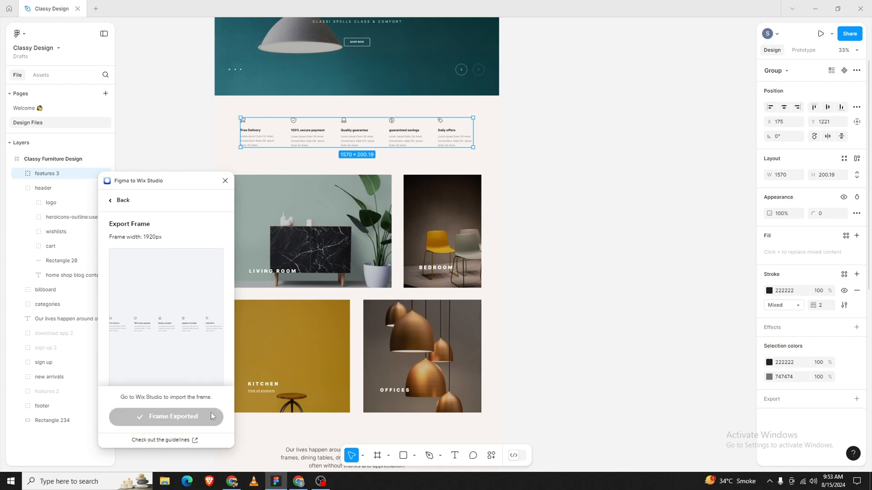
Switch to Wix Studio, refresh the Classy Design import from Figma and add the exported features frame to the site as a Section
{"action": "left_click", "coordinate": [298, 482]}
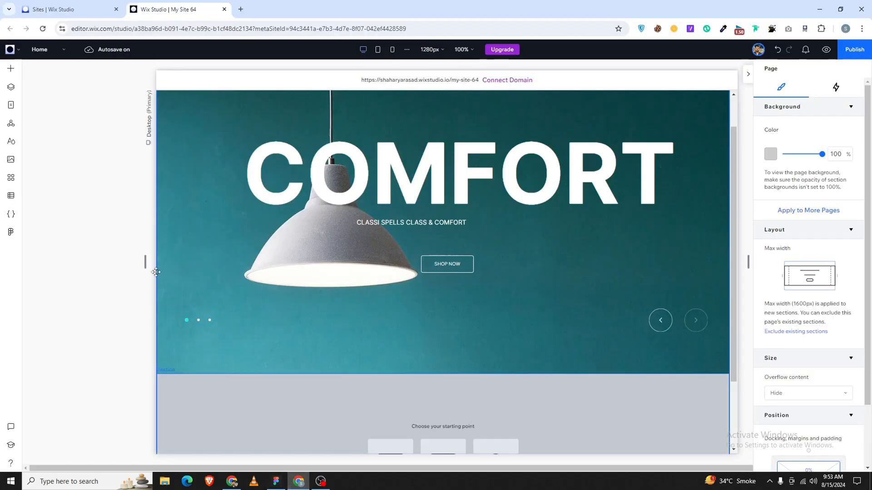
{"action": "left_click", "coordinate": [11, 232]}
{"action": "left_click", "coordinate": [104, 143]}
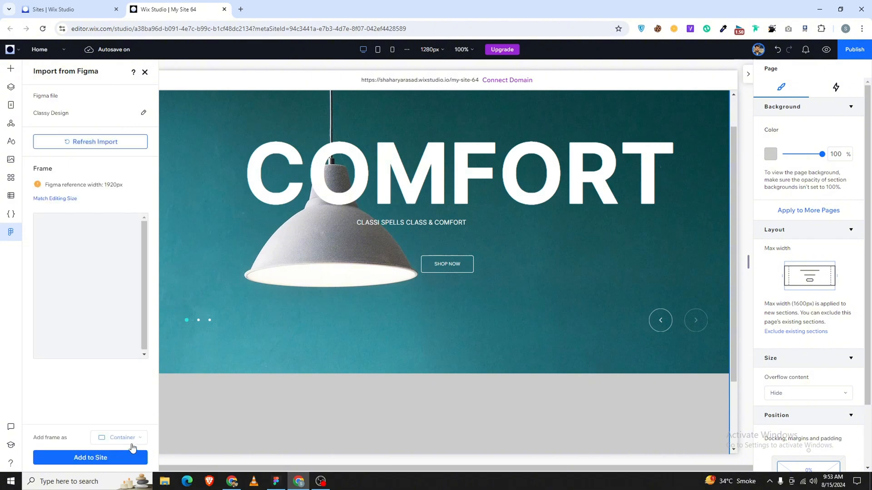
{"action": "left_click", "coordinate": [129, 448]}
{"action": "left_click", "coordinate": [119, 421]}
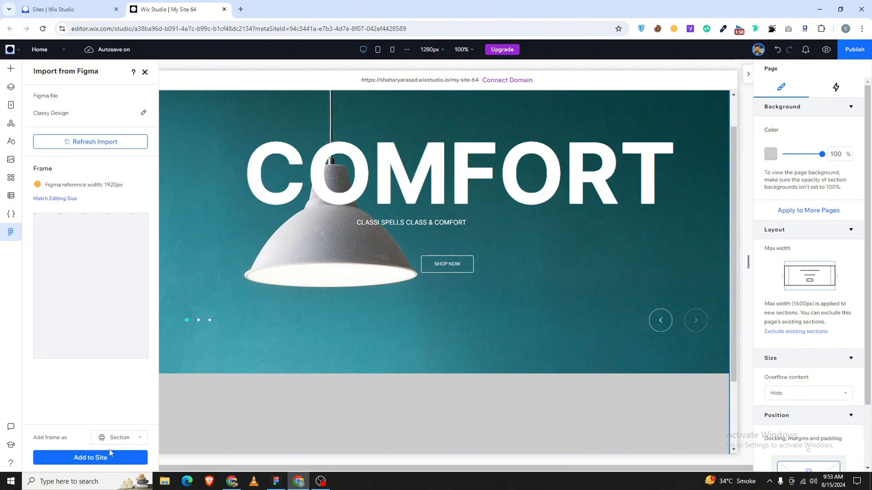
{"action": "left_click", "coordinate": [107, 462]}
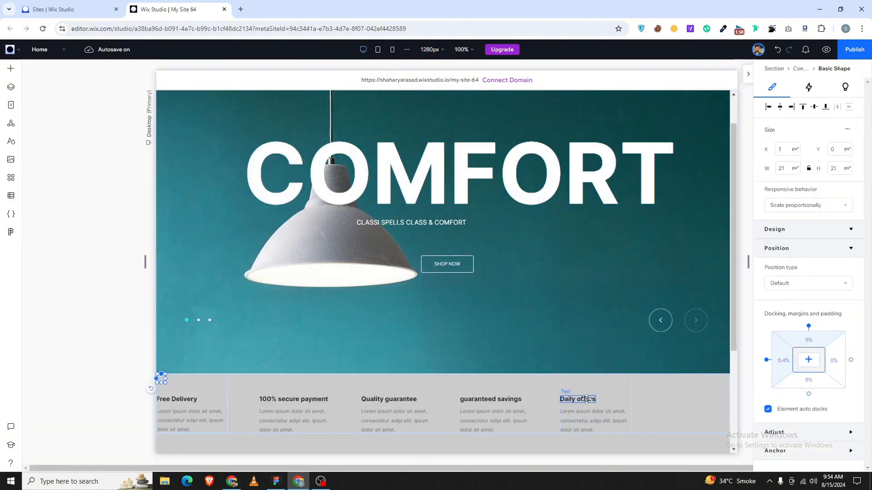
Spread the last four feature containers rightward across the section, with guaranteed savings at about X 801 px and Quality guarantee at about X 589 px
{"action": "left_click", "coordinate": [600, 388]}
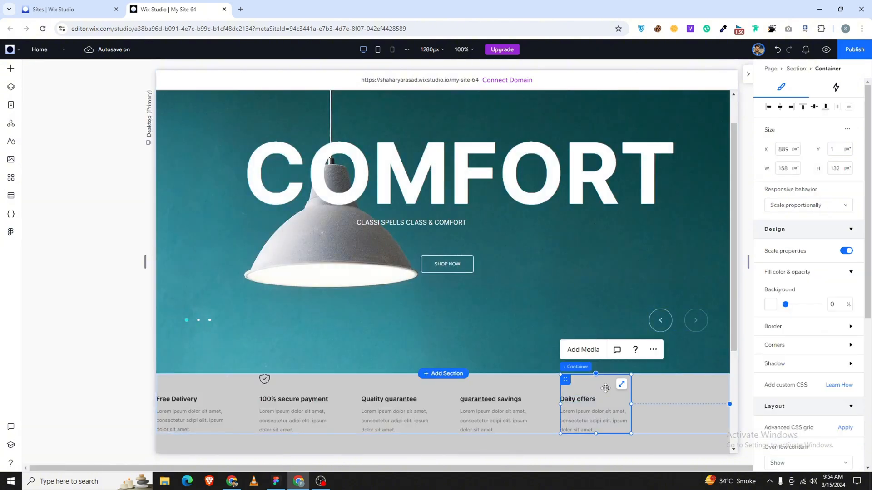
{"action": "left_click_drag", "start_coordinate": [605, 388], "coordinate": [693, 389]}
{"action": "left_click_drag", "start_coordinate": [506, 385], "coordinate": [566, 385]}
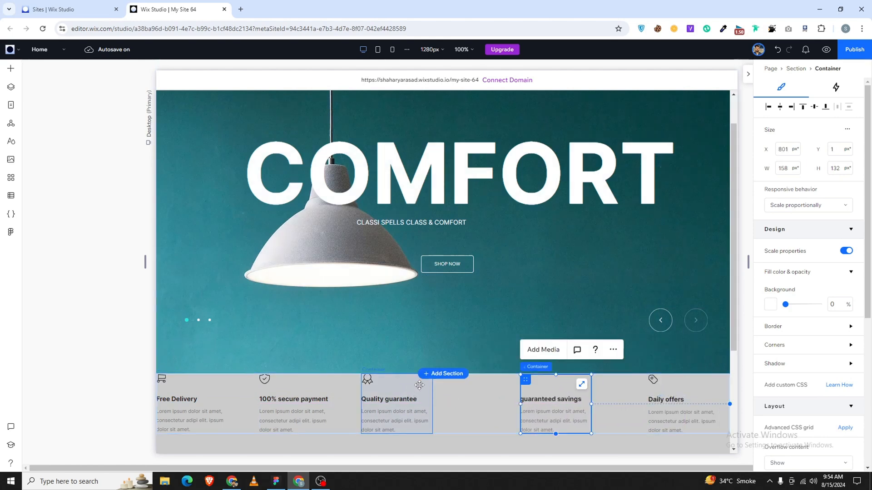
{"action": "left_click_drag", "start_coordinate": [412, 385], "coordinate": [473, 386]}
{"action": "left_click_drag", "start_coordinate": [301, 380], "coordinate": [338, 382]}
Enlarge the features section to about 176 px high and move the Free Delivery container to about X 33 px, Y 37 px
{"action": "left_click", "coordinate": [405, 435]}
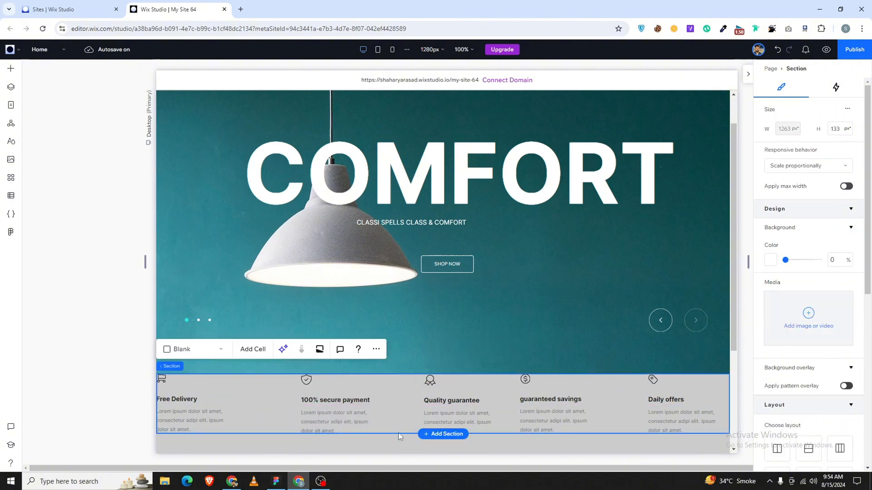
{"action": "mouse_move", "coordinate": [400, 435]}
{"action": "left_mouse_down"}
{"action": "mouse_move", "coordinate": [395, 428]}
{"action": "mouse_move", "coordinate": [396, 449]}
{"action": "left_mouse_up"}
{"action": "scroll", "coordinate": [391, 359], "scroll_direction": "down", "scroll_amount": 2}
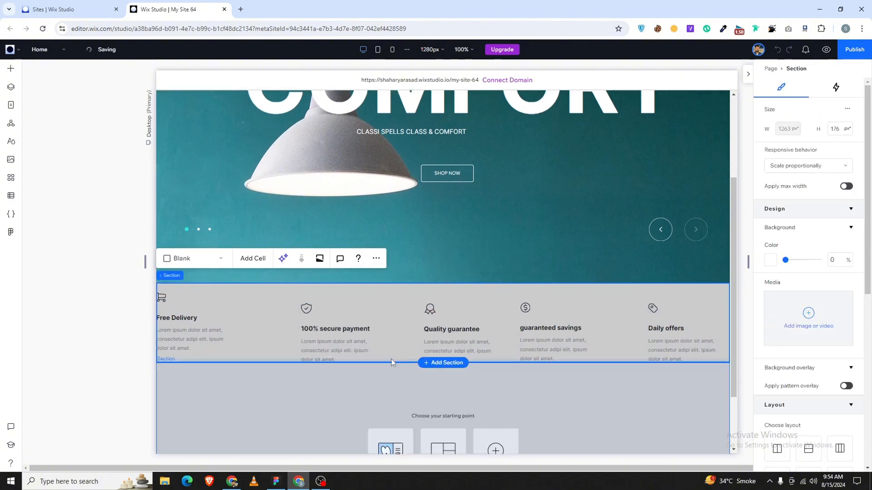
{"action": "left_click", "coordinate": [197, 303]}
{"action": "left_click_drag", "start_coordinate": [207, 303], "coordinate": [220, 310]}
Switch to Figma, select the Classy Furniture Design frame and copy its fill color code F8F4F1
{"action": "left_click", "coordinate": [276, 481]}
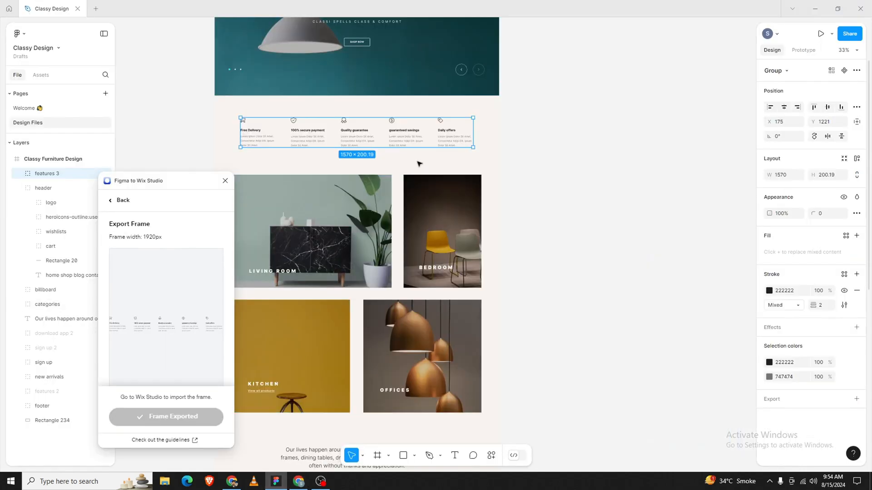
{"action": "left_click", "coordinate": [482, 146]}
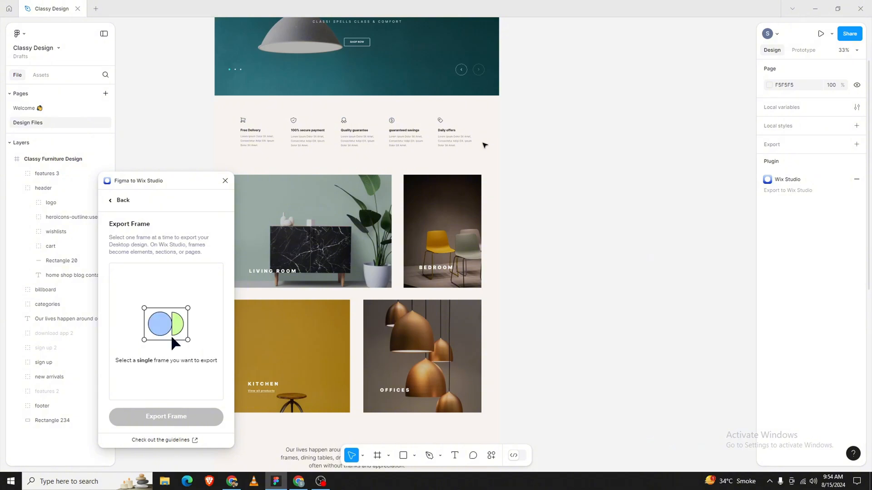
{"action": "left_click", "coordinate": [493, 133]}
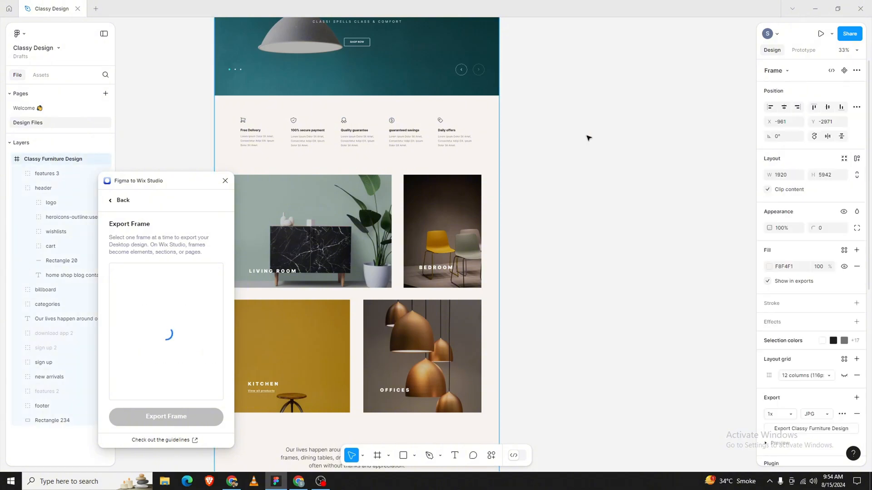
{"action": "left_click", "coordinate": [785, 271]}
{"action": "key", "text": "ctrl+c"}
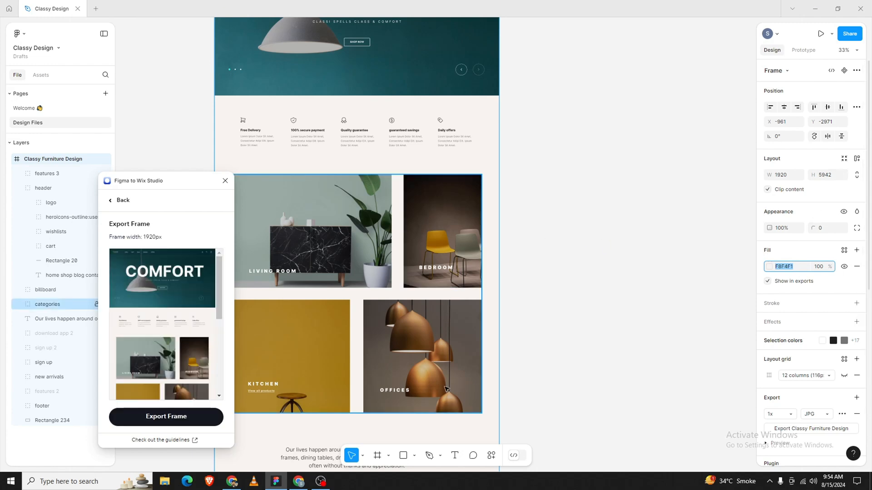
Switch to Wix Studio and open the site color styles
{"action": "left_click", "coordinate": [302, 485]}
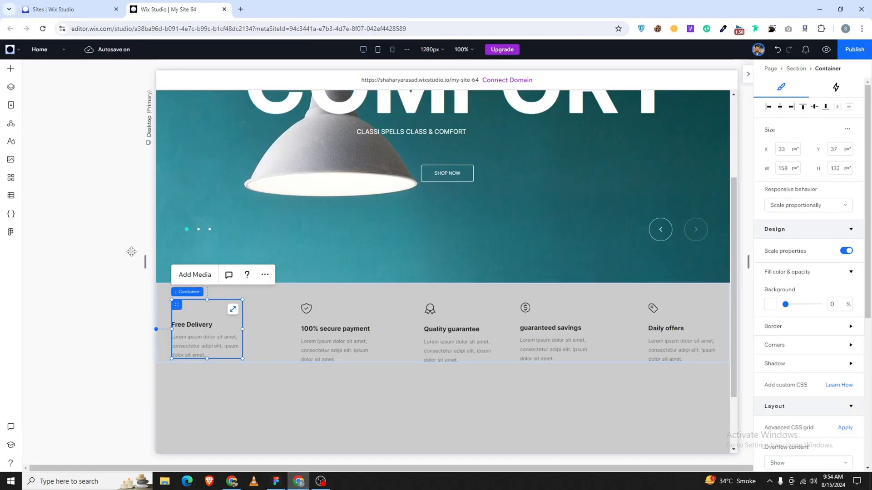
{"action": "left_click", "coordinate": [162, 296]}
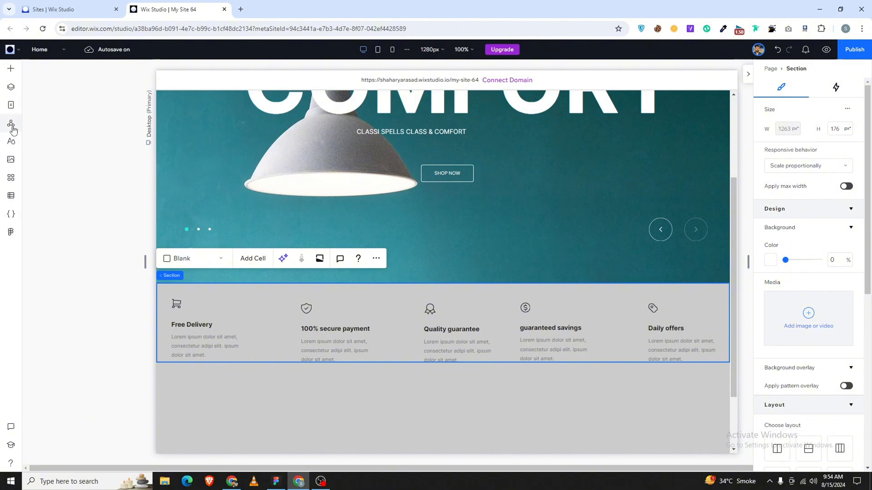
{"action": "left_click", "coordinate": [11, 141]}
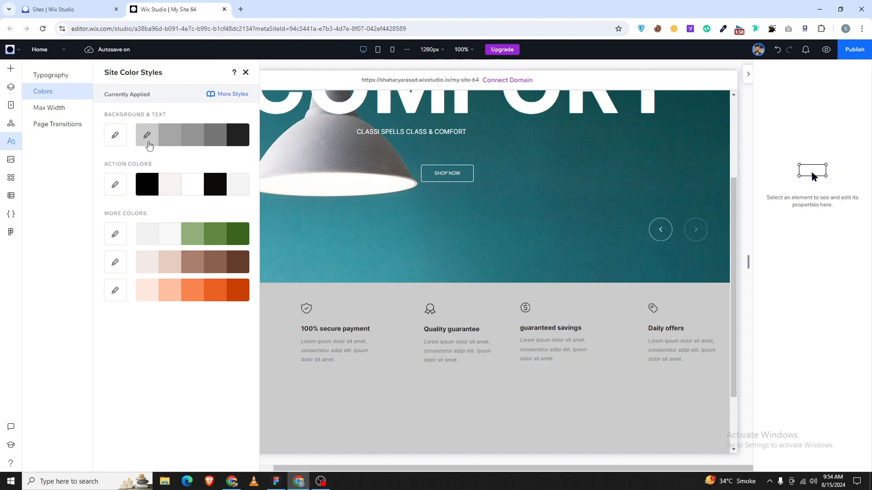
Try to change the lightest Background & Text color to #F8F4F1
{"action": "left_click", "coordinate": [148, 144]}
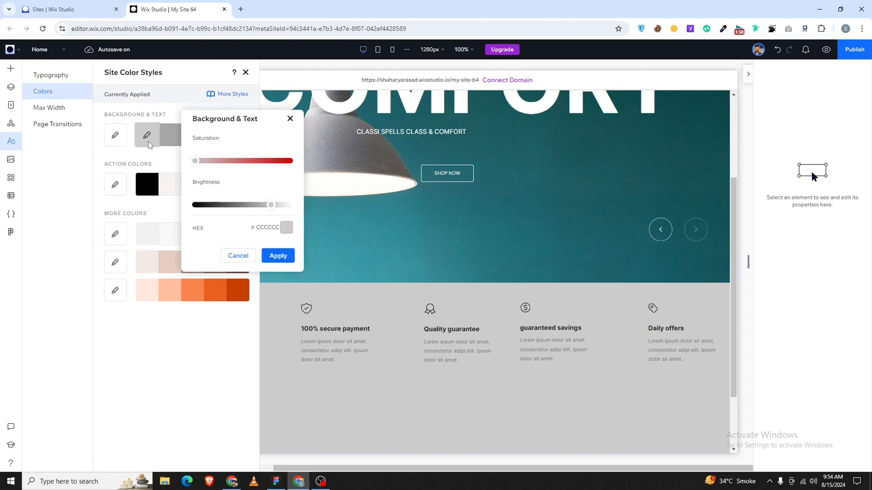
{"action": "left_click", "coordinate": [285, 227]}
{"action": "double_click", "coordinate": [332, 246]}
{"action": "key", "text": "ctrl+v"}
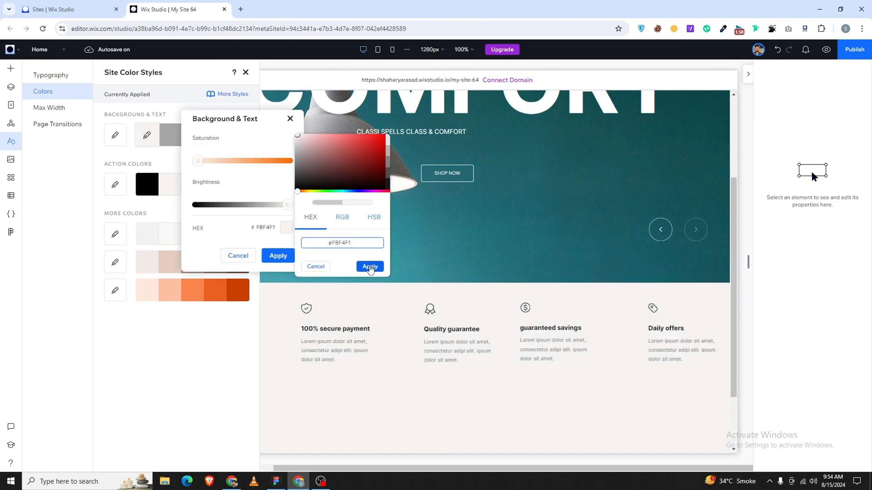
{"action": "left_click", "coordinate": [371, 270]}
{"action": "left_click", "coordinate": [281, 258]}
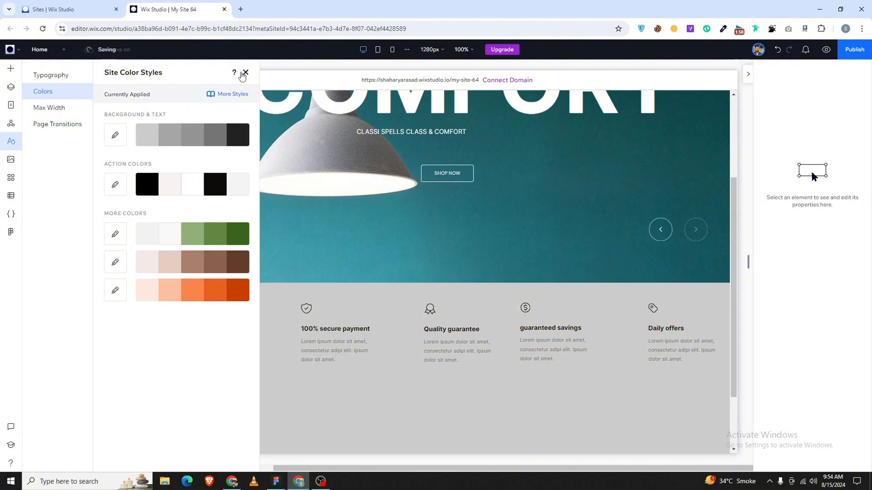
Apply the copied color #F8F4F1 as the first Background & Text swatch and close the site color styles
{"action": "left_click", "coordinate": [160, 137]}
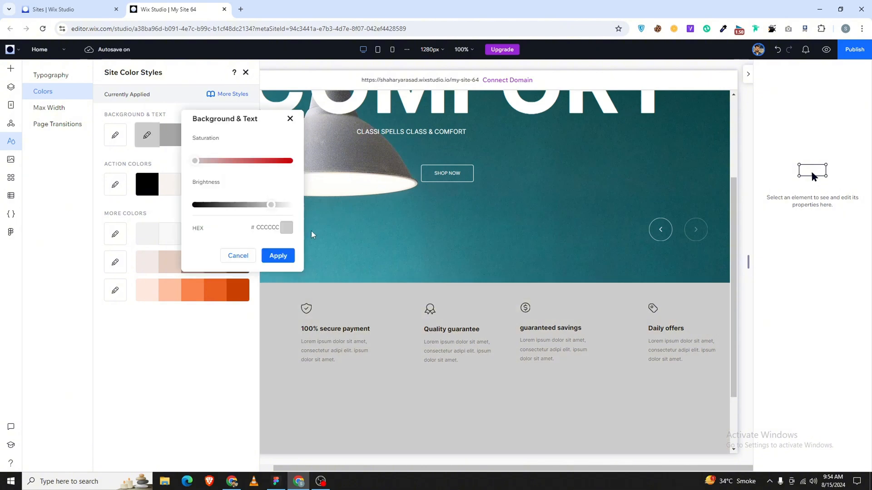
{"action": "left_click", "coordinate": [286, 227]}
{"action": "double_click", "coordinate": [353, 242]}
{"action": "key", "text": "ctrl+v"}
{"action": "left_click", "coordinate": [372, 267]}
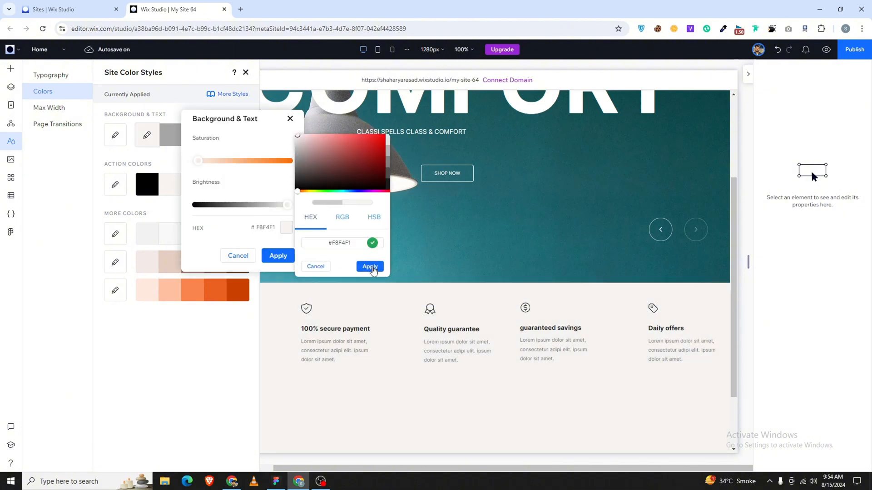
{"action": "left_click", "coordinate": [289, 257]}
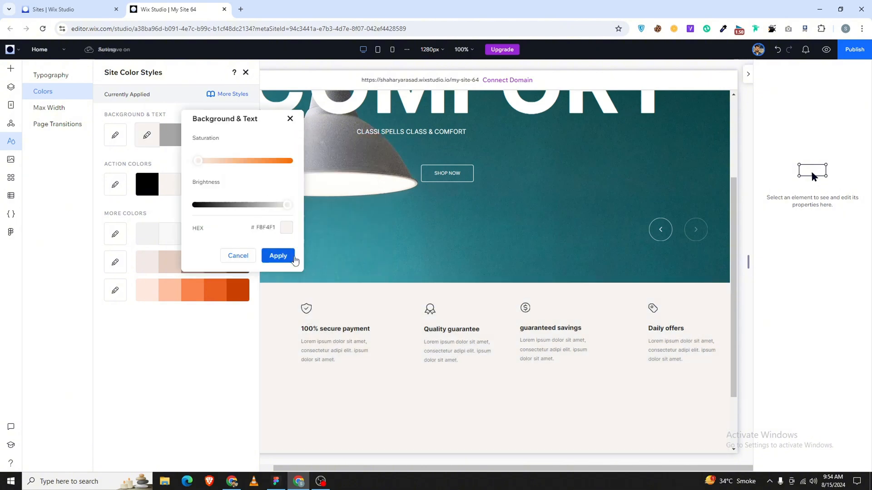
{"action": "left_click", "coordinate": [246, 71]}
Select all five feature containers from Free Delivery to Daily offers and distribute them evenly in the horizontal direction
{"action": "left_click", "coordinate": [231, 316]}
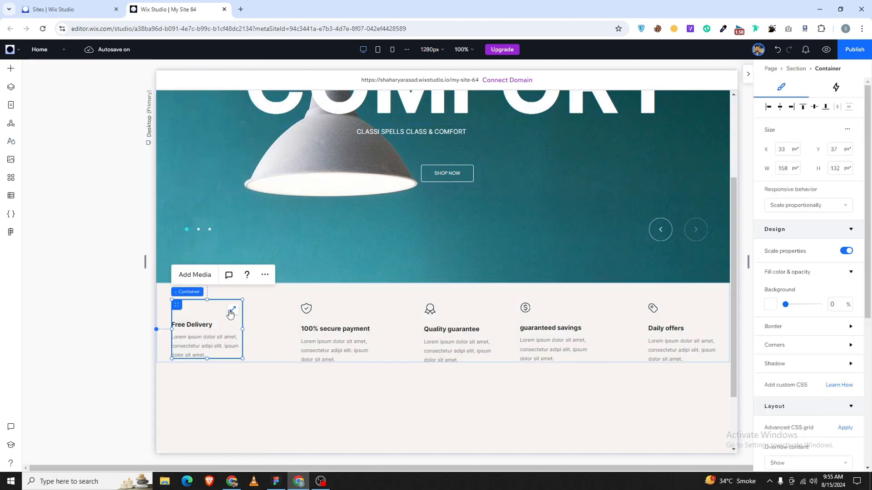
{"action": "left_click", "coordinate": [356, 312], "text": "shift"}
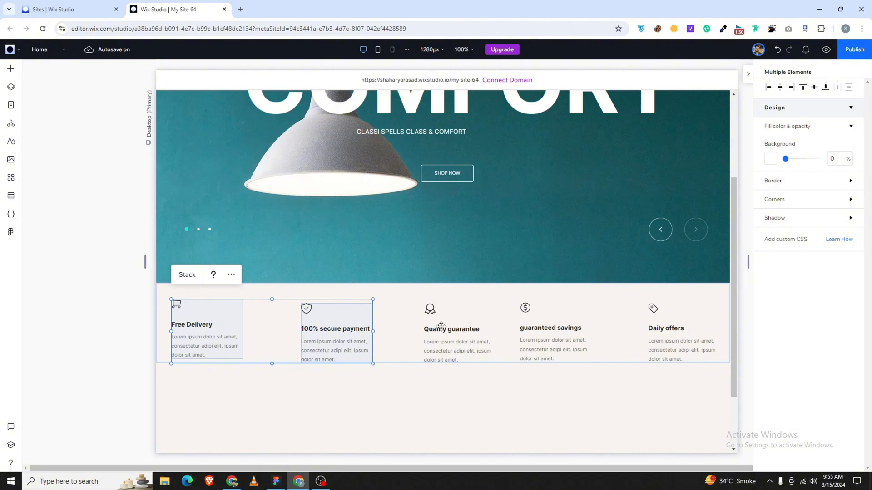
{"action": "left_click", "coordinate": [442, 327], "text": "shift"}
{"action": "left_click", "coordinate": [469, 318]}
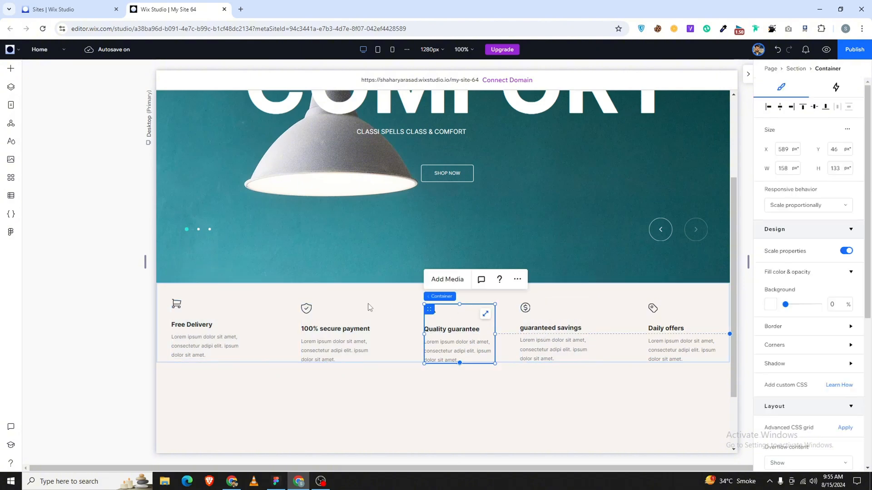
{"action": "left_click", "coordinate": [337, 312], "text": "shift"}
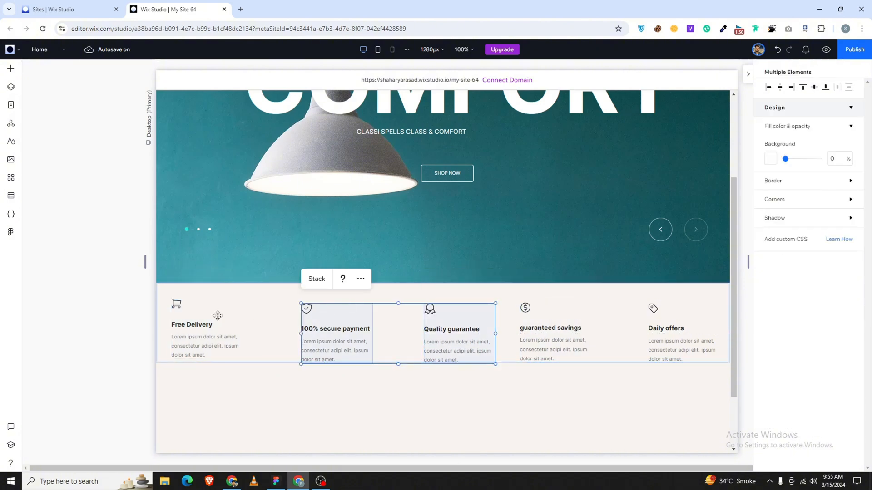
{"action": "left_click", "coordinate": [218, 316], "text": "shift"}
{"action": "left_click", "coordinate": [556, 317], "text": "shift"}
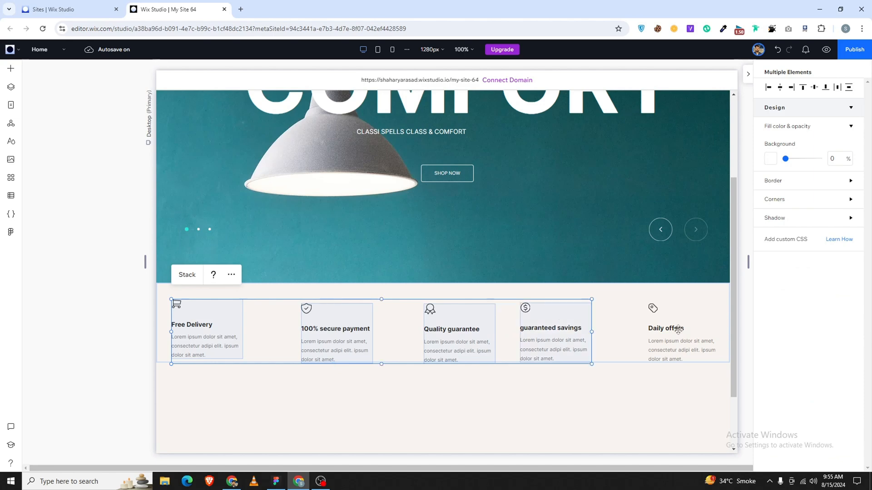
{"action": "left_click", "coordinate": [681, 319], "text": "shift"}
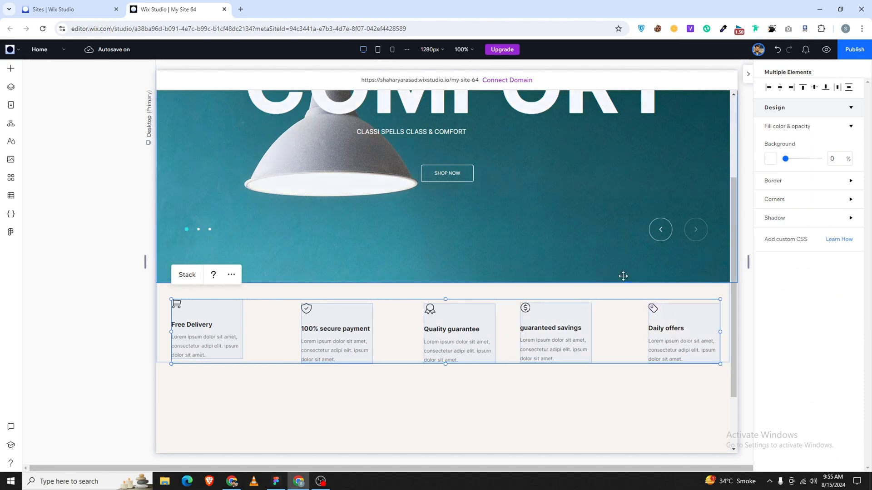
{"action": "left_click", "coordinate": [837, 89]}
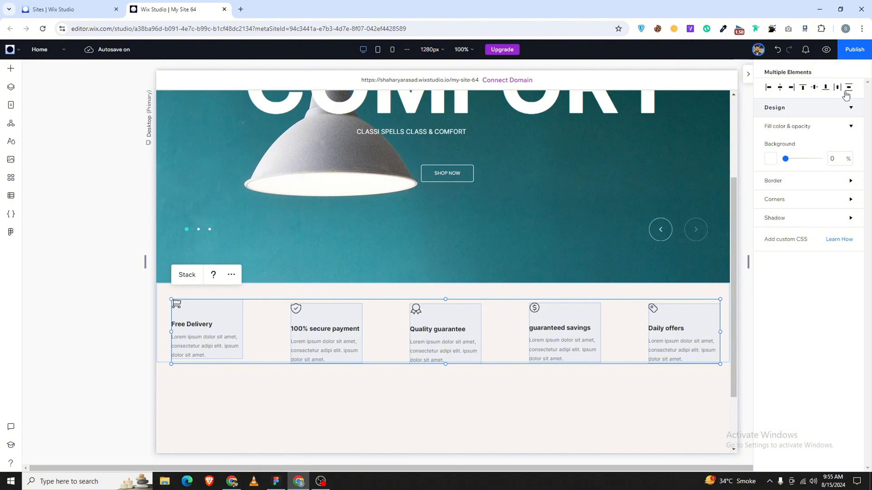
Align the five selected feature containers to their vertical middle and combine them into a horizontal stack
{"action": "left_click", "coordinate": [815, 89]}
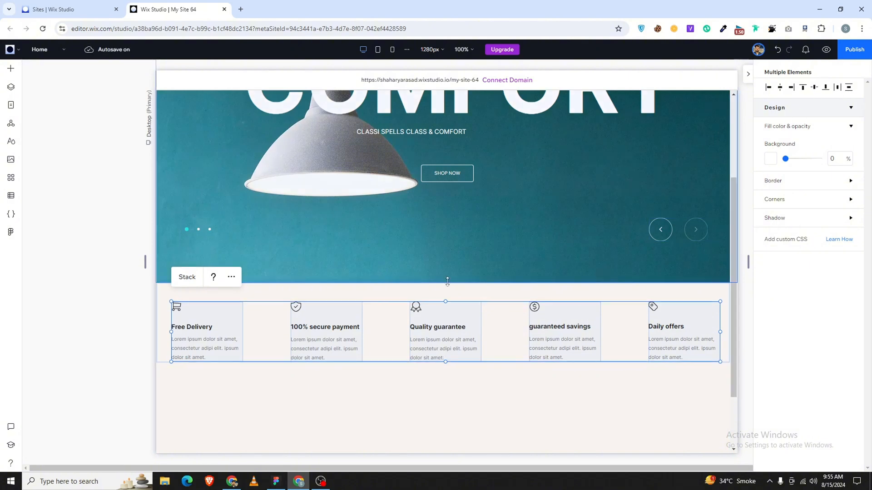
{"action": "left_click", "coordinate": [183, 276]}
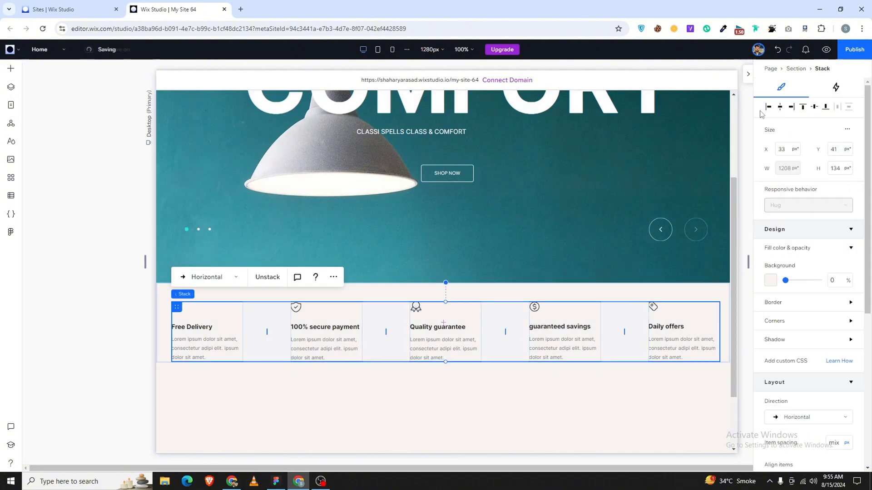
Center the features stack horizontally and vertically within its section
{"action": "left_click", "coordinate": [781, 108]}
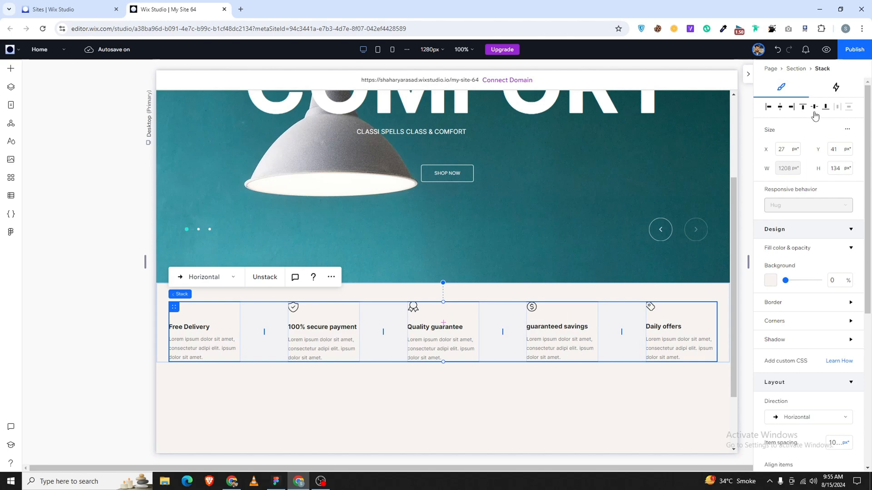
{"action": "left_click", "coordinate": [814, 112]}
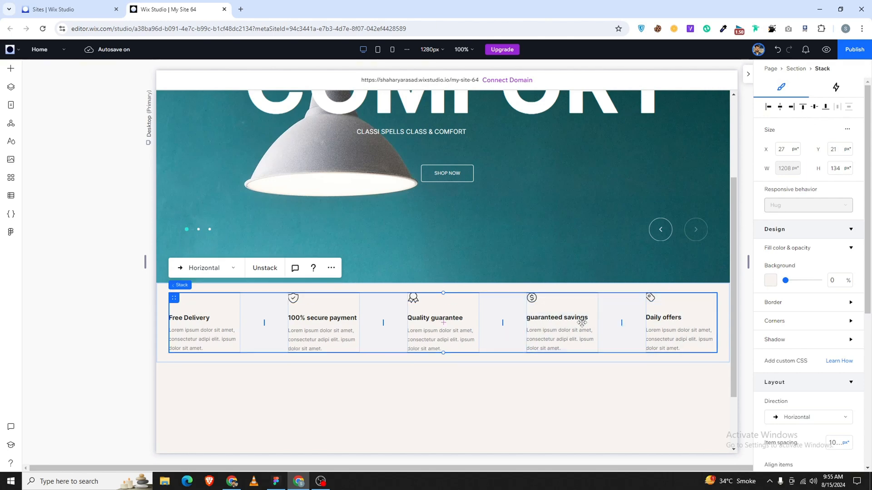
Set the gaps before Daily offers and before guaranteed savings in the features stack to 100 px each
{"action": "left_click", "coordinate": [617, 321]}
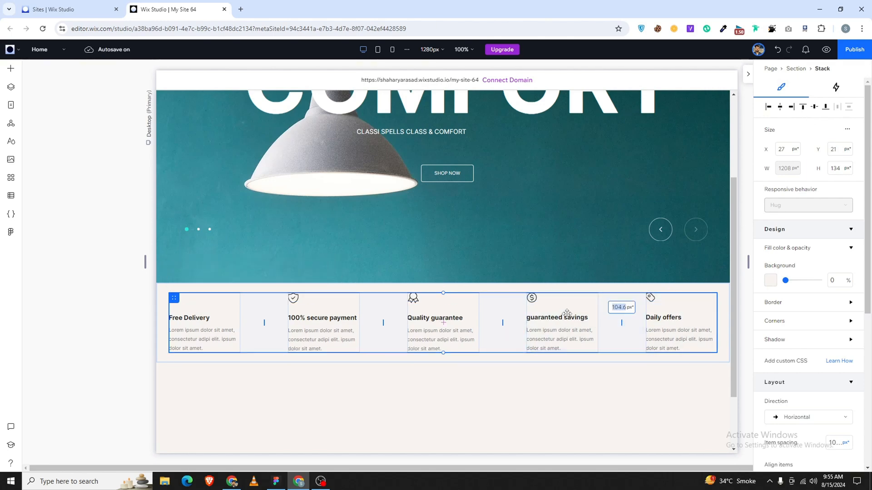
{"action": "type", "text": "100"}
{"action": "key", "text": "Return"}
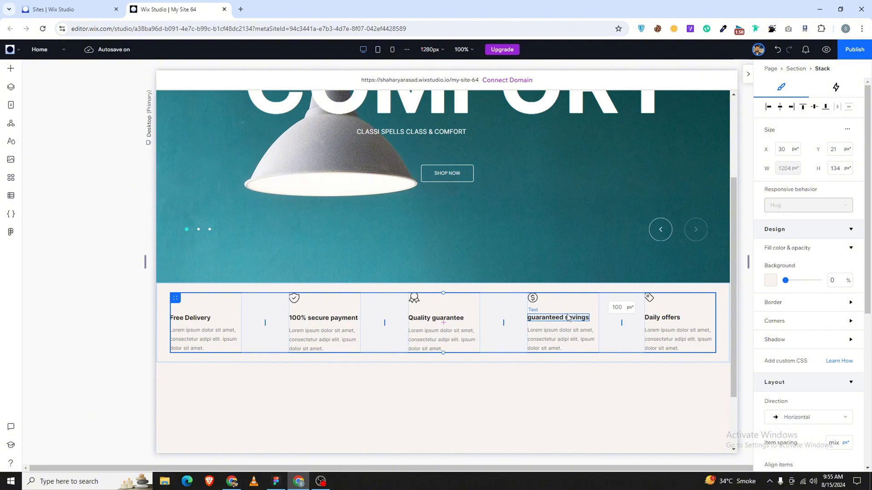
{"action": "left_click", "coordinate": [503, 322]}
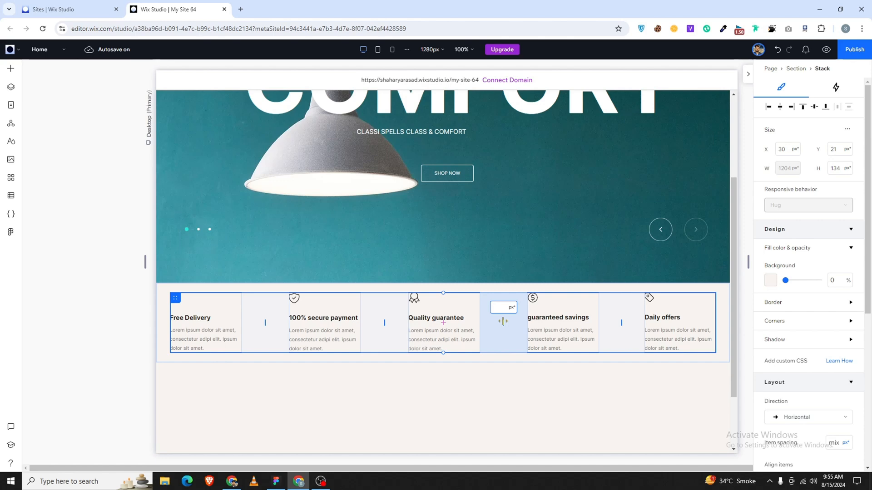
{"action": "key", "text": "Return"}
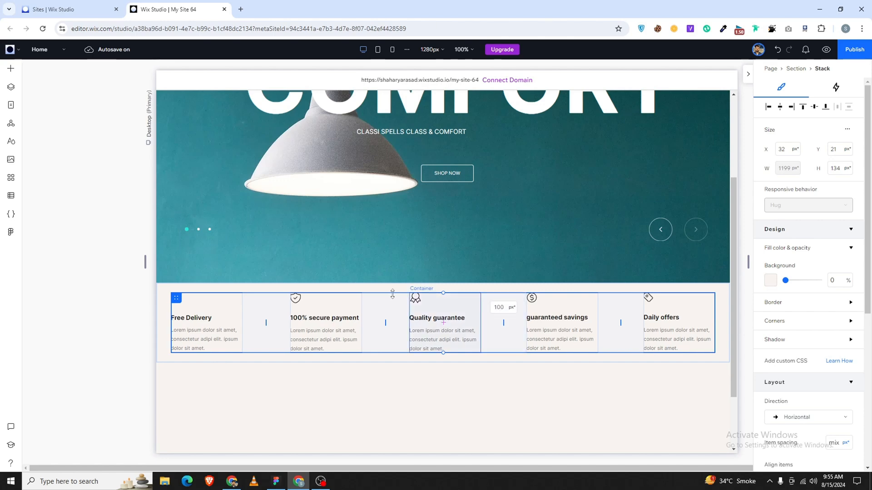
Set all four gaps between the items of the features stack to 80 px
{"action": "left_click", "coordinate": [404, 312]}
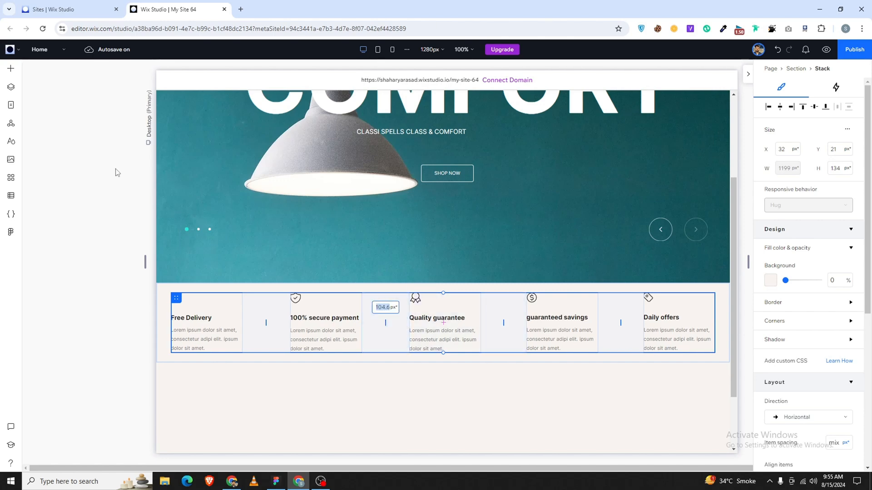
{"action": "type", "text": "80"}
{"action": "key", "text": "Return"}
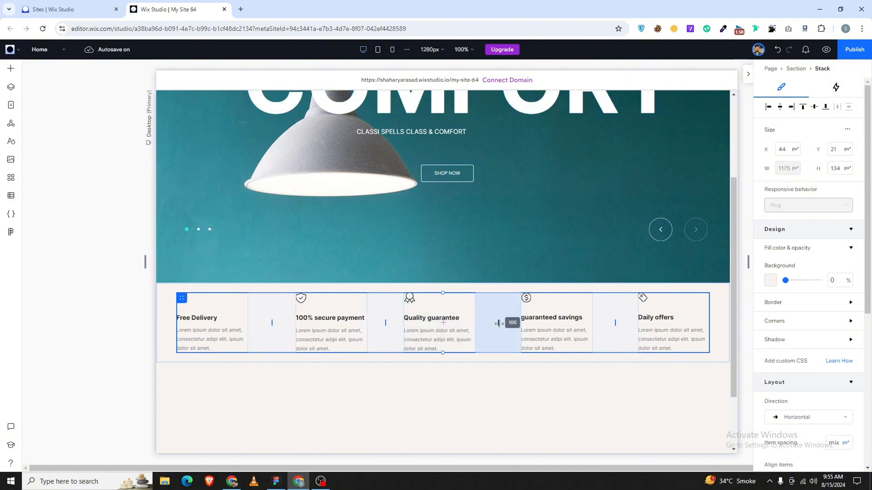
{"action": "left_click", "coordinate": [499, 323]}
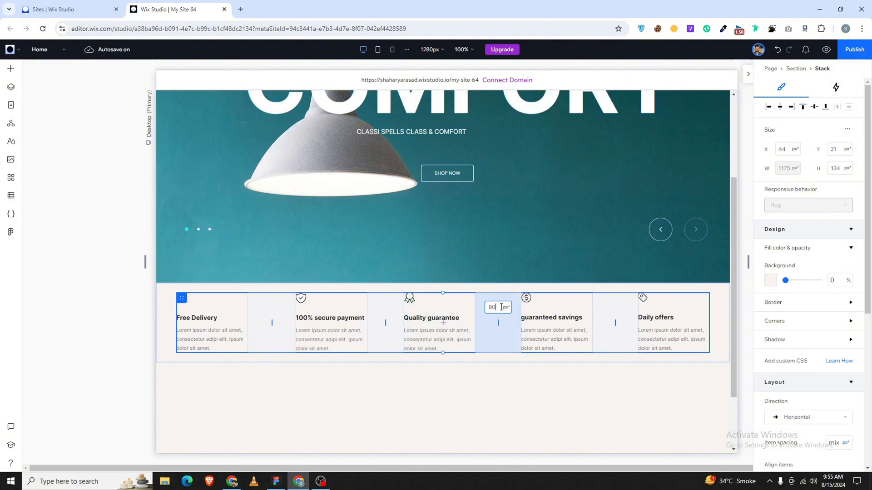
{"action": "key", "text": "Return"}
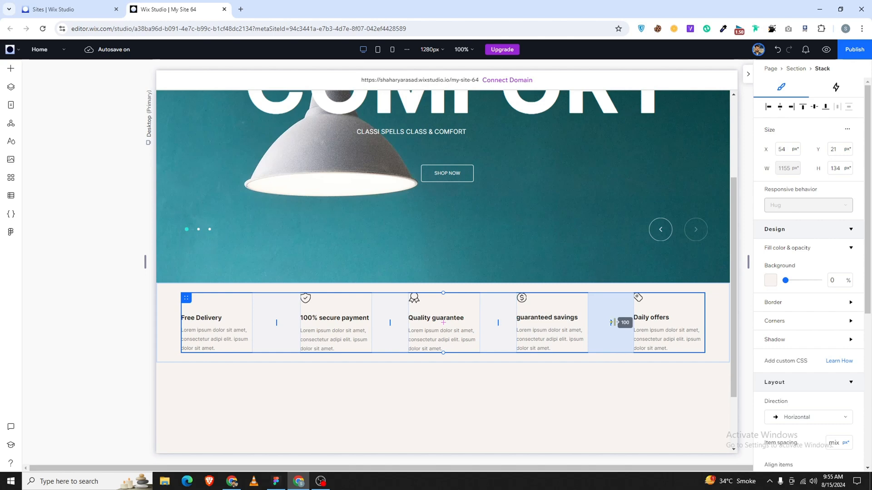
{"action": "left_click", "coordinate": [614, 322]}
{"action": "type", "text": "8"}
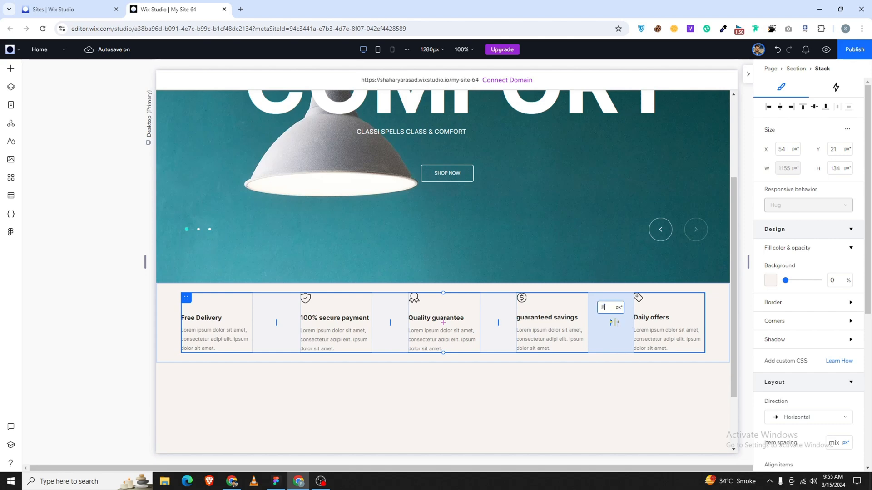
{"action": "type", "text": "0"}
{"action": "key", "text": "Return"}
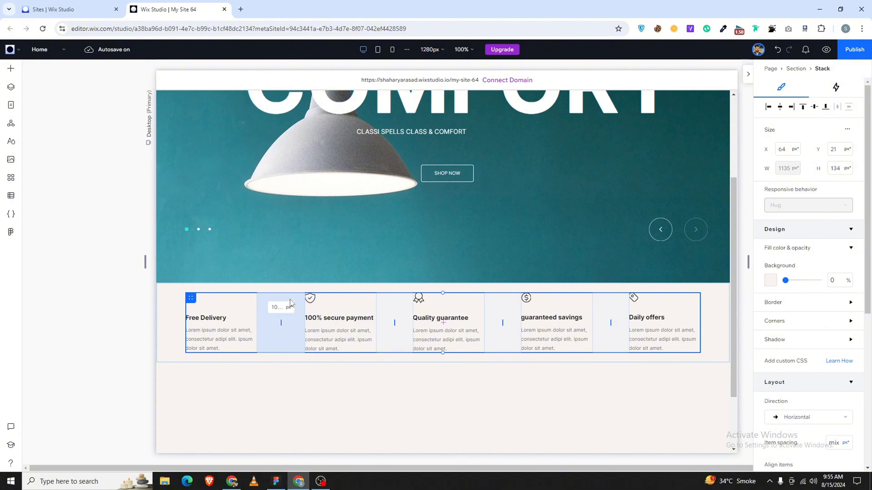
{"action": "left_click", "coordinate": [290, 301]}
{"action": "type", "text": "80"}
{"action": "key", "text": "Return"}
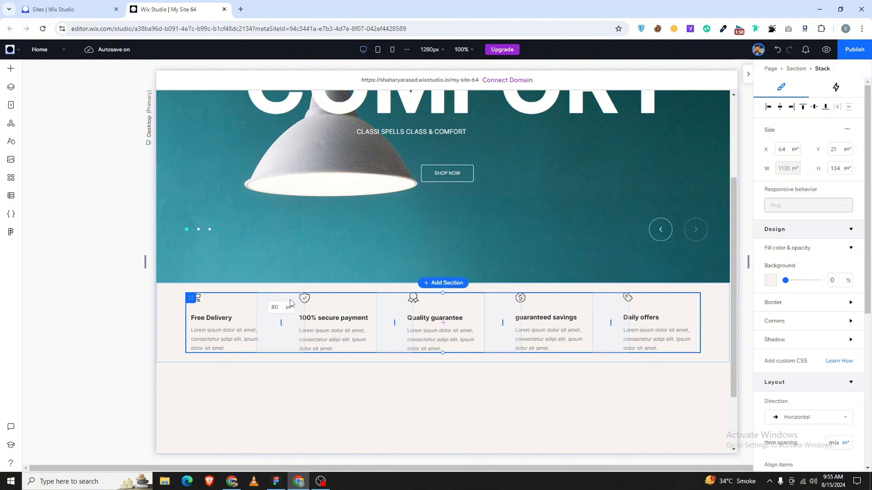
Select the empty section below the features section
{"action": "left_click", "coordinate": [205, 311]}
{"action": "scroll", "coordinate": [272, 313], "scroll_direction": "down", "scroll_amount": 1}
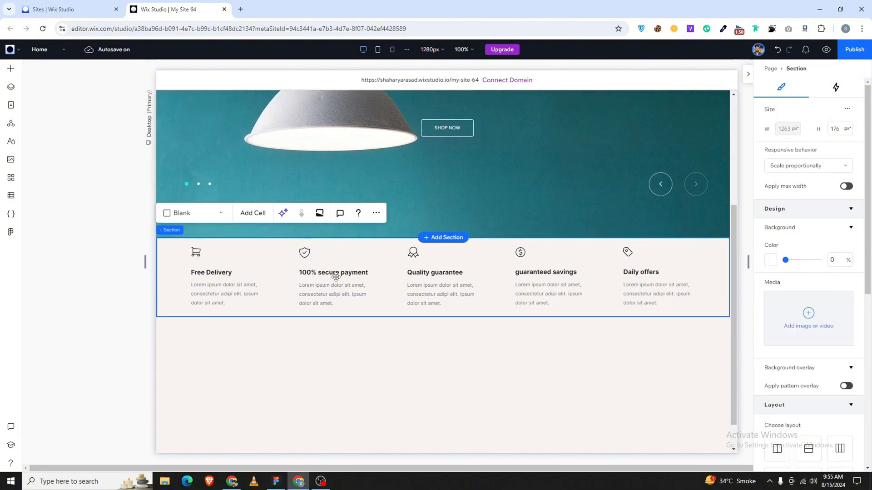
{"action": "left_click", "coordinate": [335, 293]}
{"action": "left_click", "coordinate": [366, 322]}
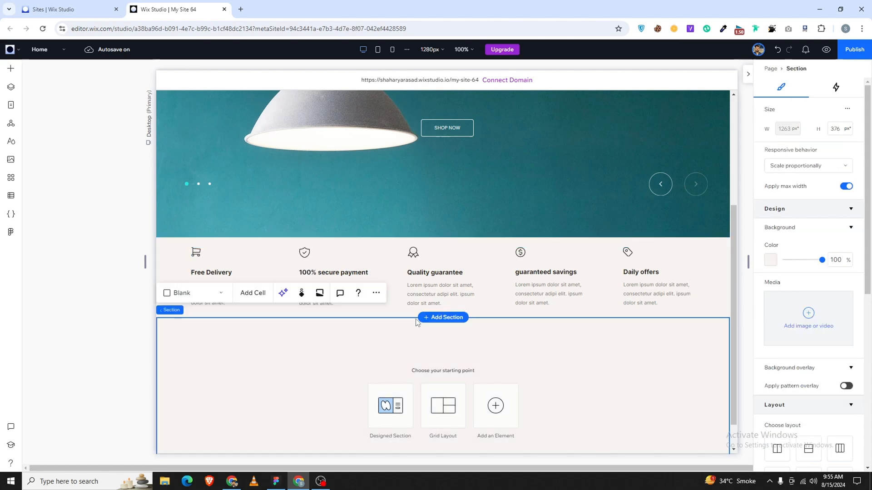
{"action": "scroll", "coordinate": [416, 360], "scroll_direction": "down", "scroll_amount": 1}
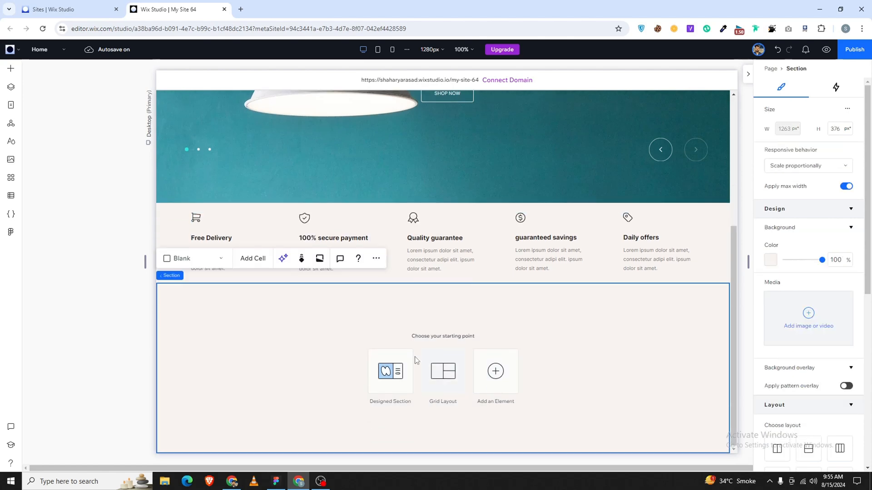
Switch to Figma and export the categories group with the Figma to Wix Studio plugin
{"action": "left_click", "coordinate": [276, 481]}
{"action": "scroll", "coordinate": [347, 255], "scroll_direction": "down", "scroll_amount": 3}
{"action": "scroll", "coordinate": [347, 255], "scroll_direction": "up", "scroll_amount": 2}
{"action": "left_click", "coordinate": [348, 255]}
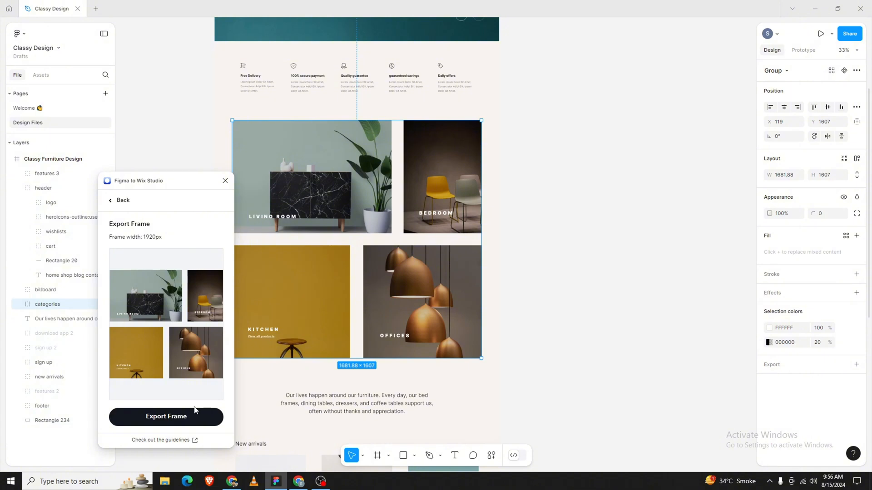
{"action": "left_click", "coordinate": [193, 415]}
Switch back to Wix Studio, refresh the Figma import and add the exported categories frame to the site as a section
{"action": "left_click", "coordinate": [298, 481]}
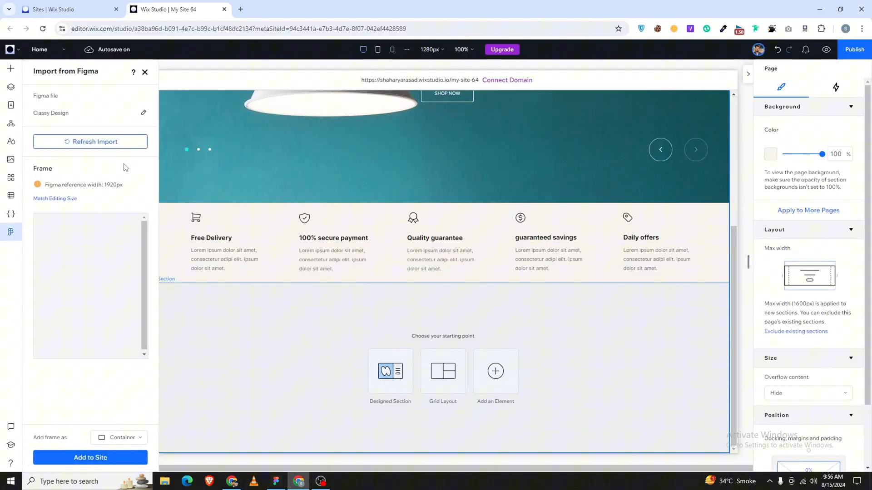
{"action": "left_click", "coordinate": [97, 147]}
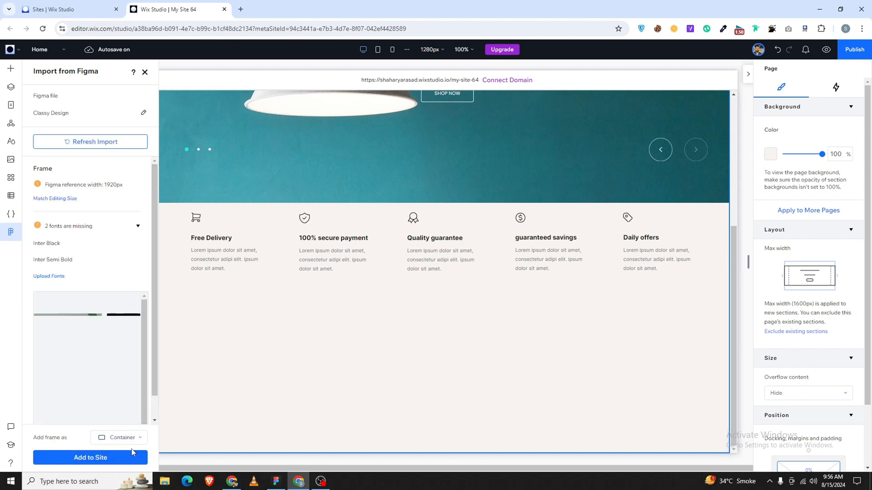
{"action": "left_click", "coordinate": [127, 443]}
{"action": "left_click", "coordinate": [119, 419]}
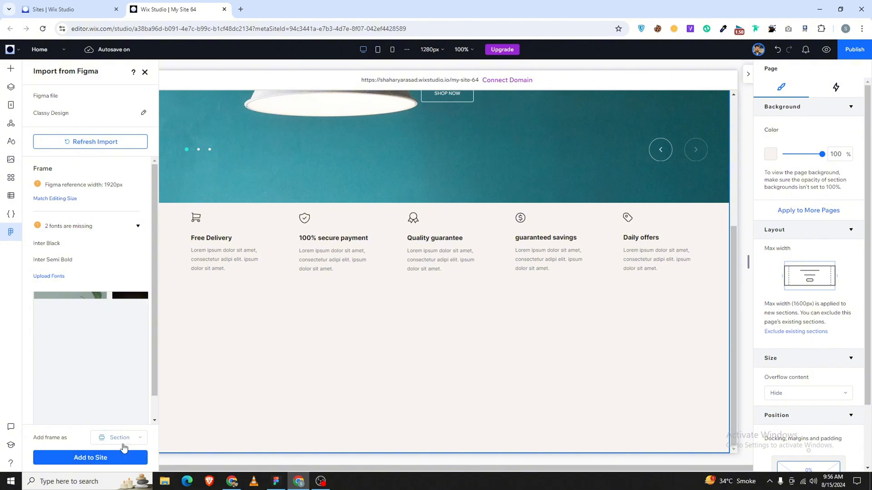
{"action": "left_click", "coordinate": [113, 462]}
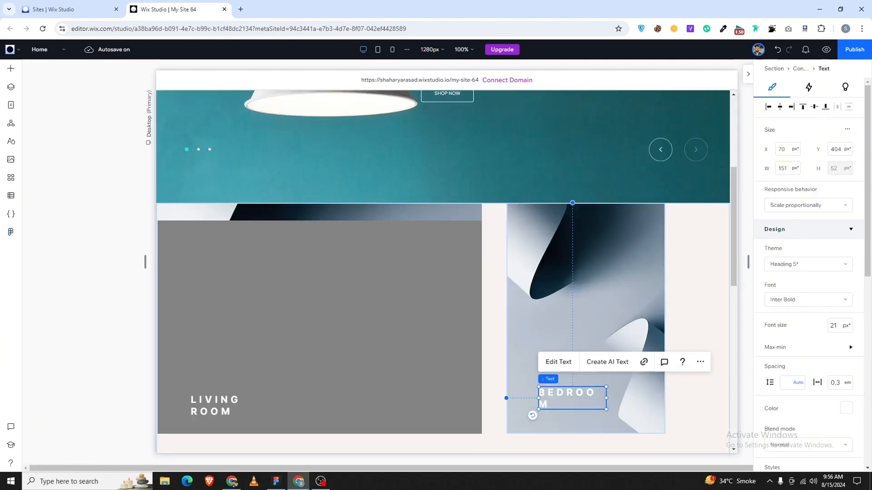
Examine the imported categories section, selecting its four images and their text labels
{"action": "scroll", "coordinate": [495, 312], "scroll_direction": "up", "scroll_amount": 2}
{"action": "scroll", "coordinate": [495, 312], "scroll_direction": "down", "scroll_amount": 8}
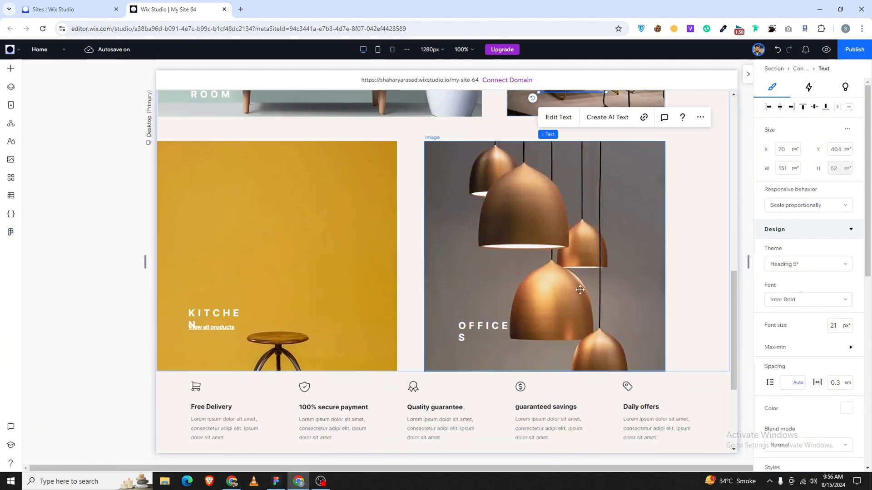
{"action": "scroll", "coordinate": [494, 285], "scroll_direction": "up", "scroll_amount": 4}
{"action": "left_click", "coordinate": [447, 277]}
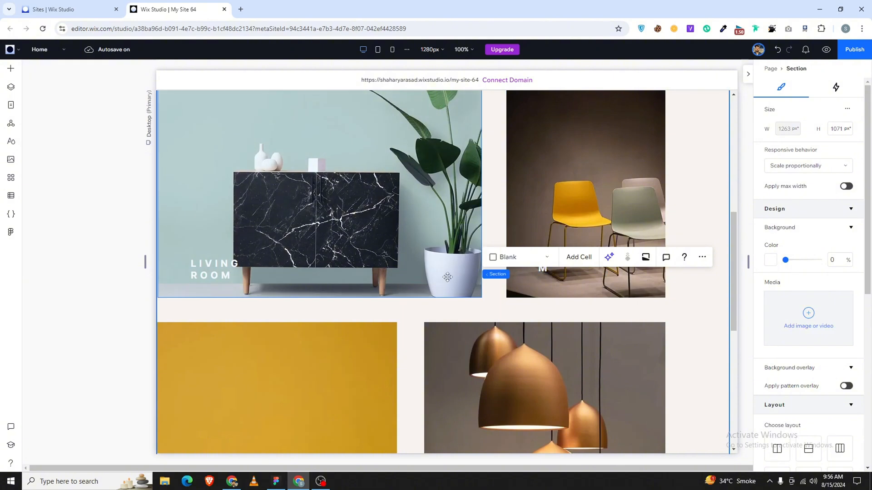
{"action": "left_click", "coordinate": [465, 283]}
{"action": "left_click", "coordinate": [648, 249]}
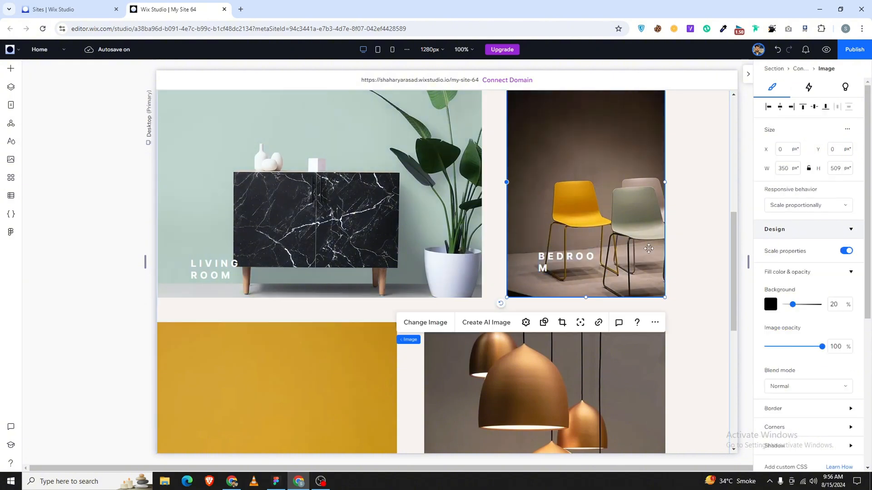
{"action": "left_click", "coordinate": [372, 274], "text": "shift"}
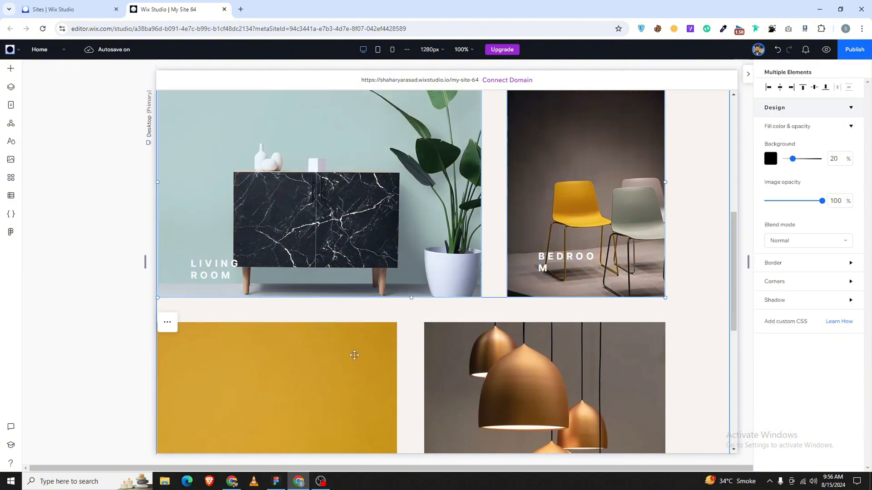
{"action": "scroll", "coordinate": [498, 315], "scroll_direction": "up", "scroll_amount": 1}
{"action": "scroll", "coordinate": [498, 313], "scroll_direction": "up", "scroll_amount": 3}
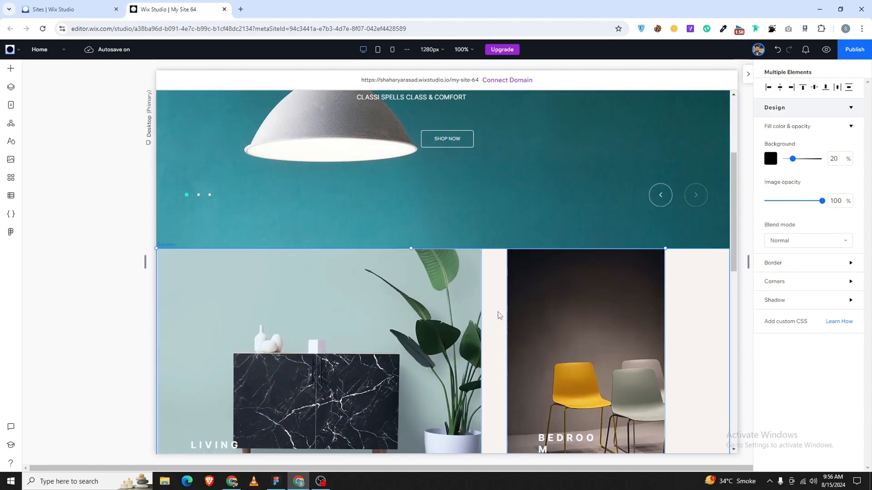
{"action": "left_click_drag", "start_coordinate": [419, 296], "coordinate": [499, 296]}
{"action": "scroll", "coordinate": [262, 273], "scroll_direction": "down", "scroll_amount": 3}
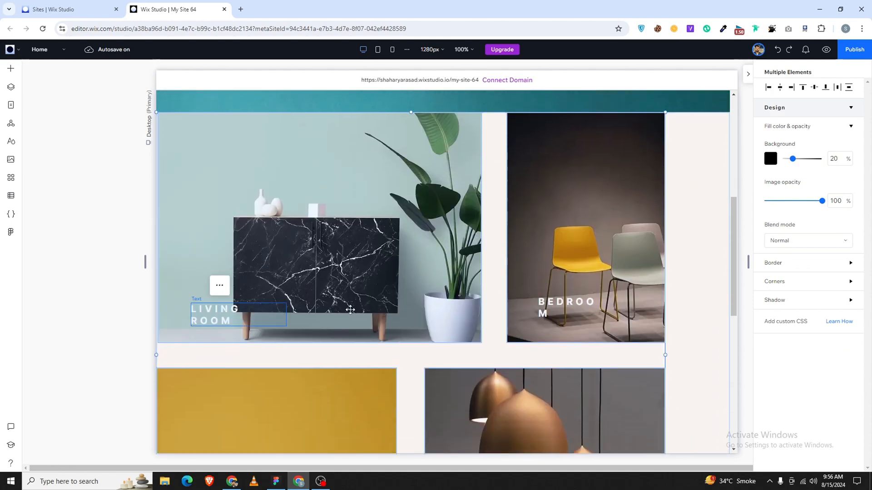
{"action": "scroll", "coordinate": [490, 362], "scroll_direction": "down", "scroll_amount": 4}
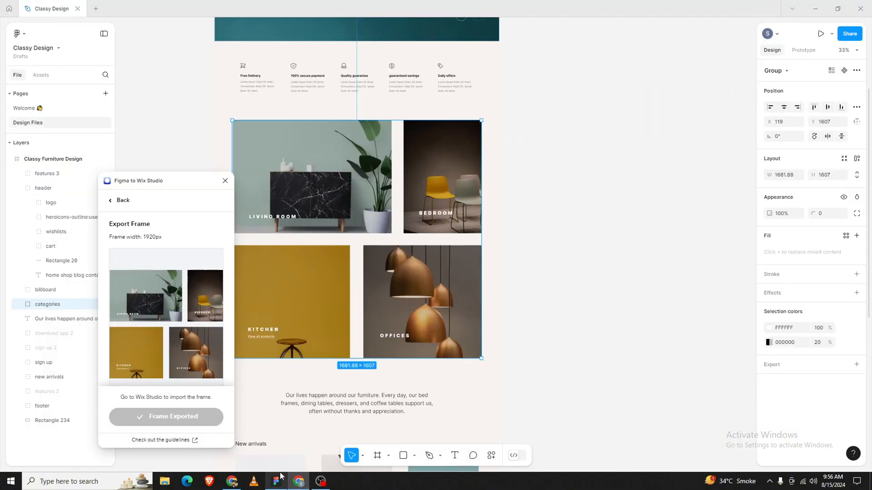
Switch to Figma to check the original categories layout, then return to the Wix Studio editor
{"action": "key", "text": "alt+Tab"}
{"action": "left_click", "coordinate": [359, 359]}
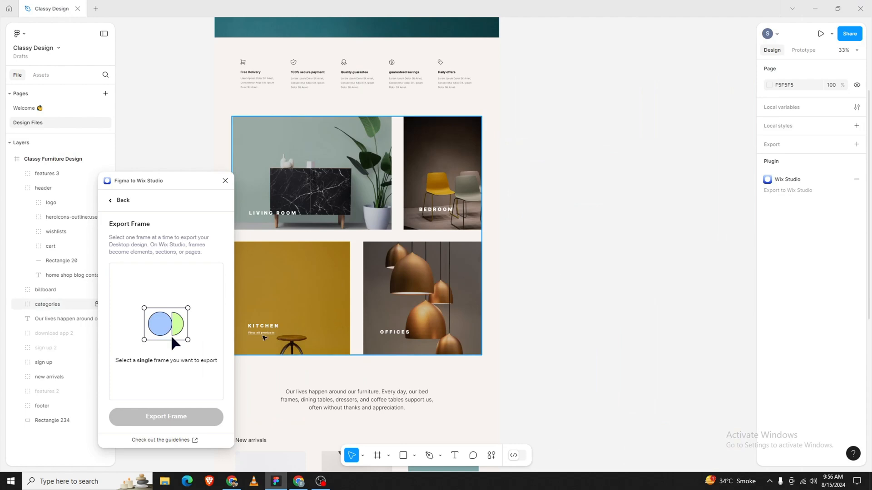
{"action": "key", "text": "alt+Tab"}
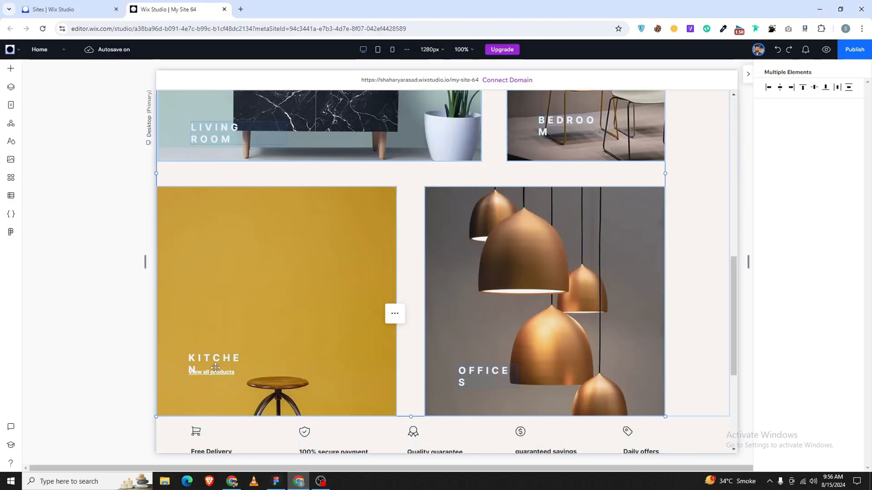
Widen the KITCHEN label to about 153 px and the OFFICES label to about 148 px so each fits on one line
{"action": "left_click", "coordinate": [236, 354]}
{"action": "left_click_drag", "start_coordinate": [250, 364], "coordinate": [262, 366]}
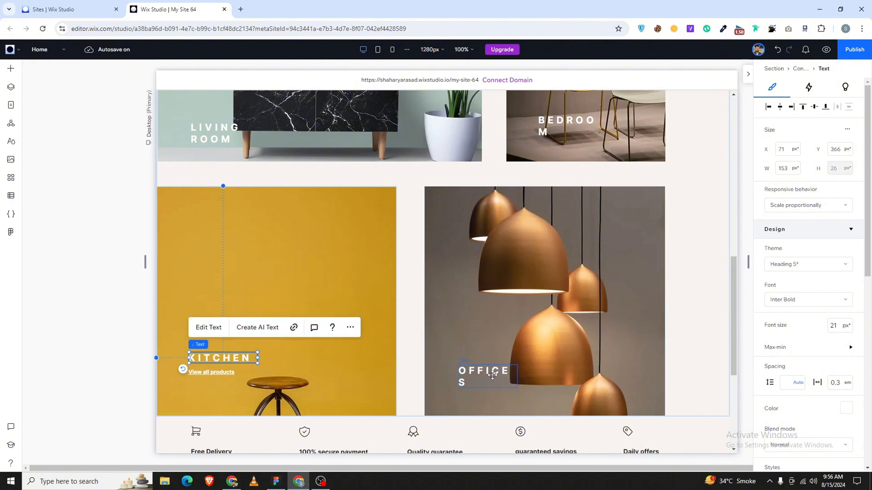
{"action": "left_click", "coordinate": [512, 378]}
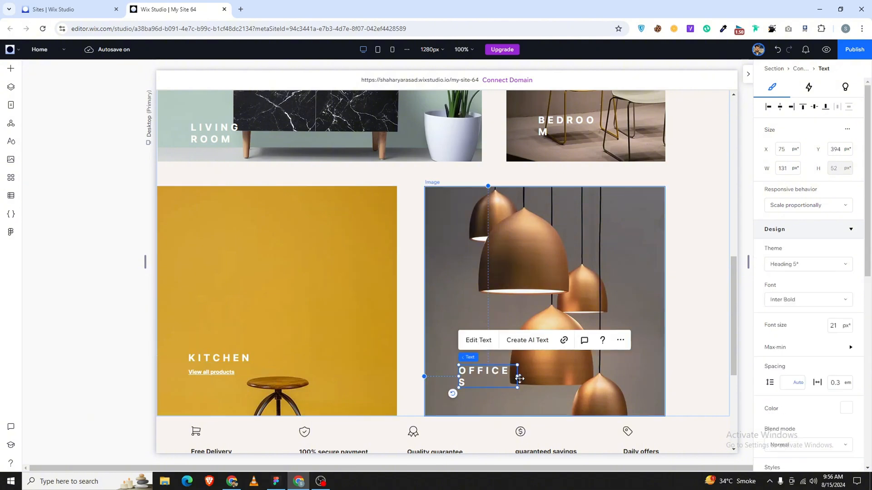
{"action": "left_click", "coordinate": [519, 376]}
{"action": "left_click", "coordinate": [512, 377]}
{"action": "left_click_drag", "start_coordinate": [518, 379], "coordinate": [526, 379]}
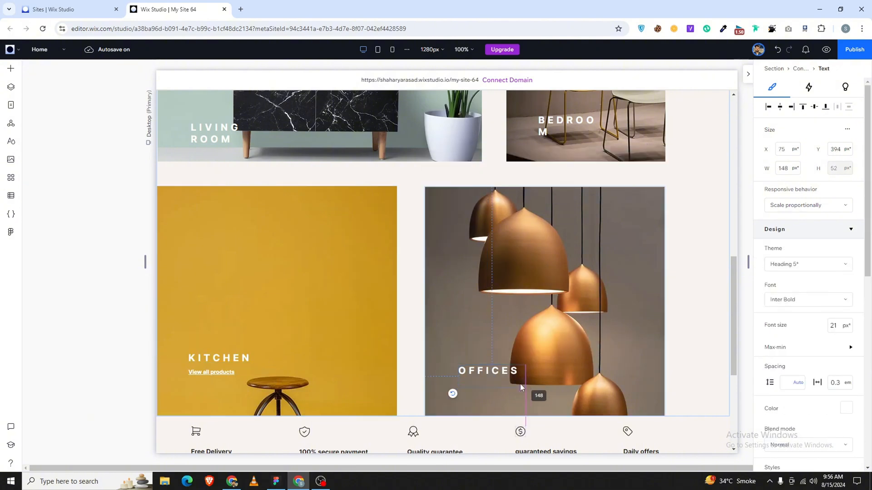
Try to move the four category images and their labels together as one selection, and undo the move
{"action": "left_click", "coordinate": [461, 313]}
{"action": "left_click", "coordinate": [364, 274], "text": "shift"}
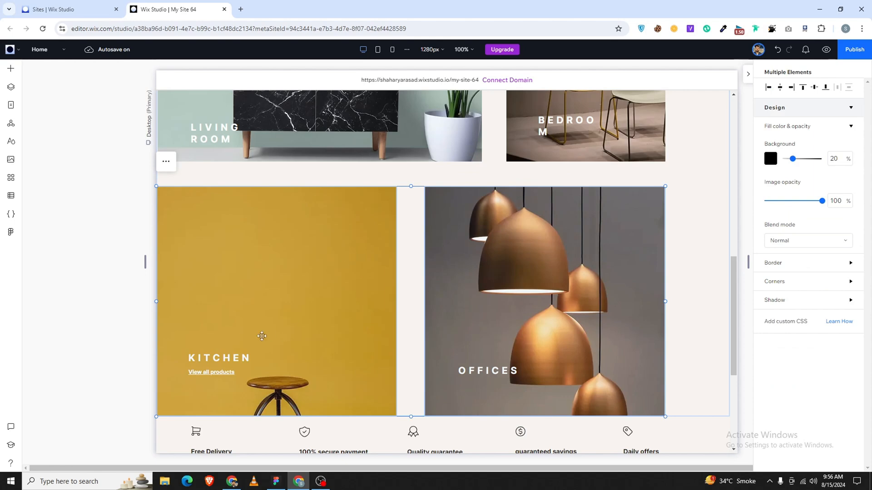
{"action": "left_click", "coordinate": [222, 361], "text": "shift"}
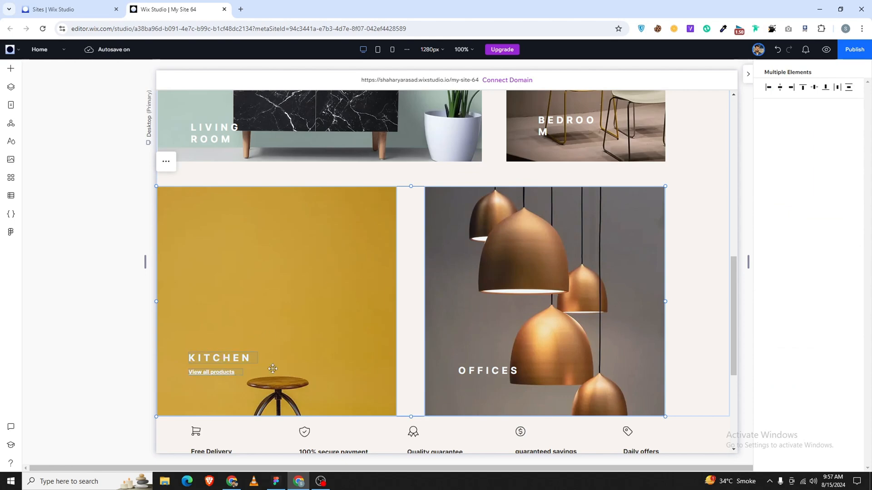
{"action": "scroll", "coordinate": [537, 305], "scroll_direction": "up", "scroll_amount": 2}
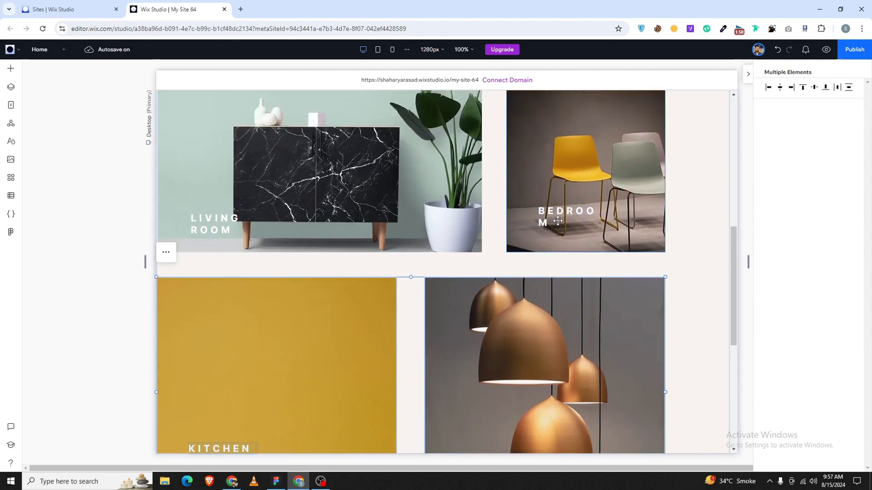
{"action": "left_click", "coordinate": [560, 218], "text": "shift"}
{"action": "left_click", "coordinate": [624, 162], "text": "shift"}
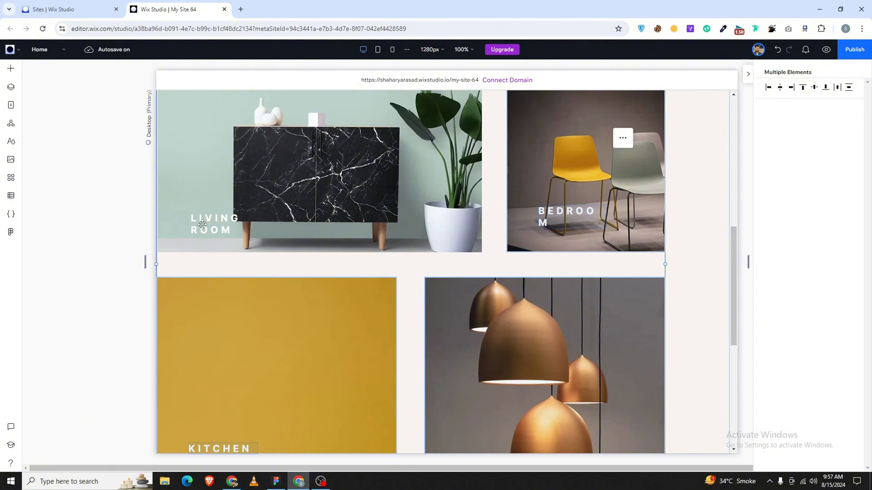
{"action": "left_click_drag", "start_coordinate": [362, 156], "coordinate": [463, 207]}
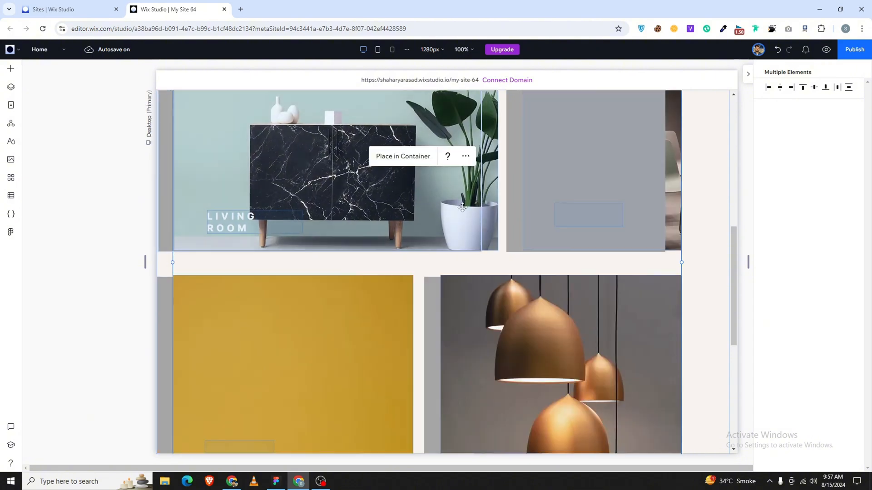
{"action": "key", "text": "ctrl+z"}
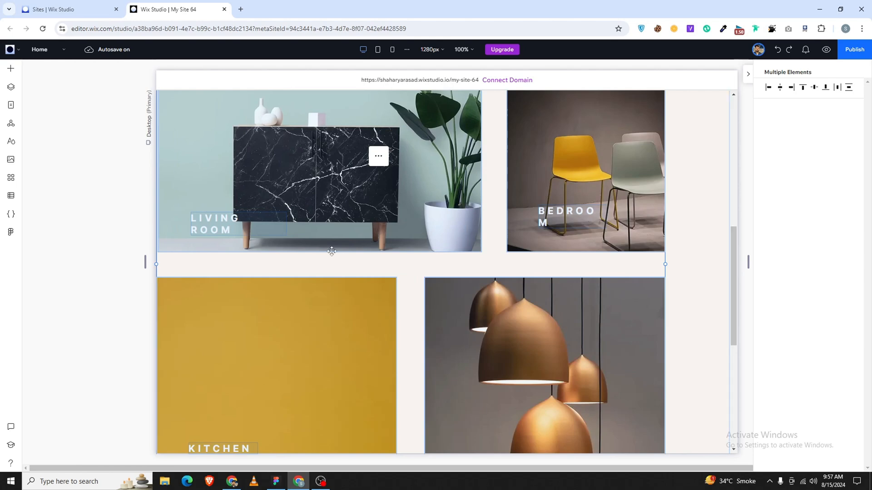
Move the bedroom container rightward toward the section's edge and the living room container to X 97 px, keeping both in the upper row
{"action": "scroll", "coordinate": [331, 251], "scroll_direction": "up", "scroll_amount": 3}
{"action": "left_click", "coordinate": [547, 265]}
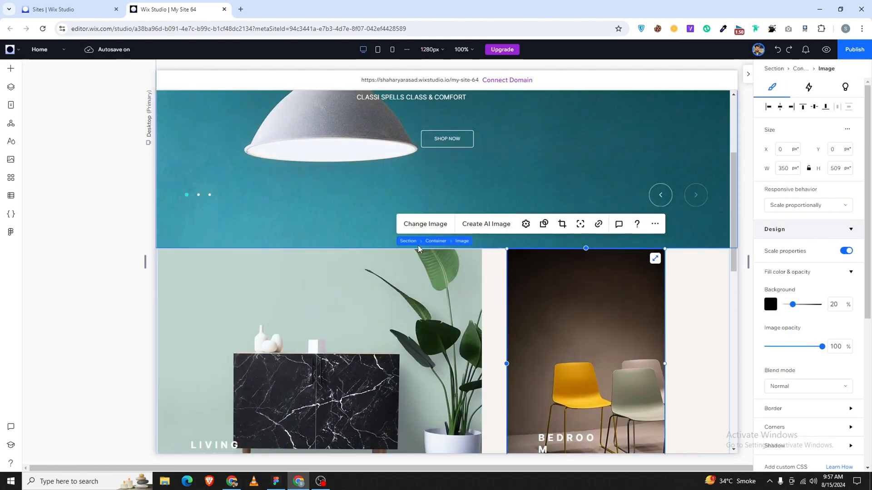
{"action": "left_click", "coordinate": [432, 244]}
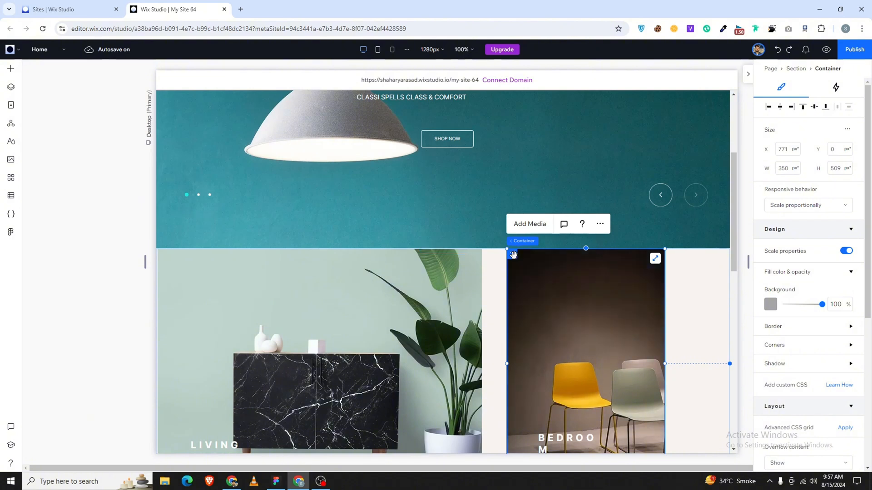
{"action": "left_click_drag", "start_coordinate": [512, 254], "coordinate": [551, 256]}
{"action": "left_click", "coordinate": [400, 269]}
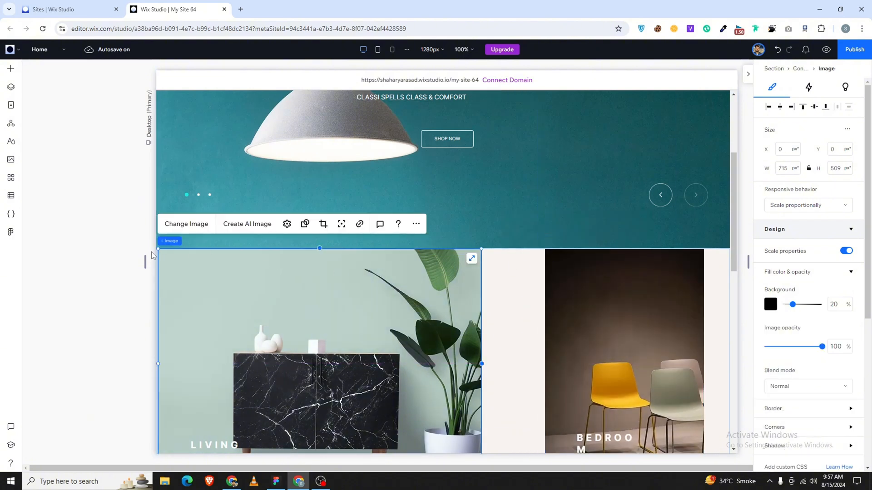
{"action": "left_click", "coordinate": [206, 241]}
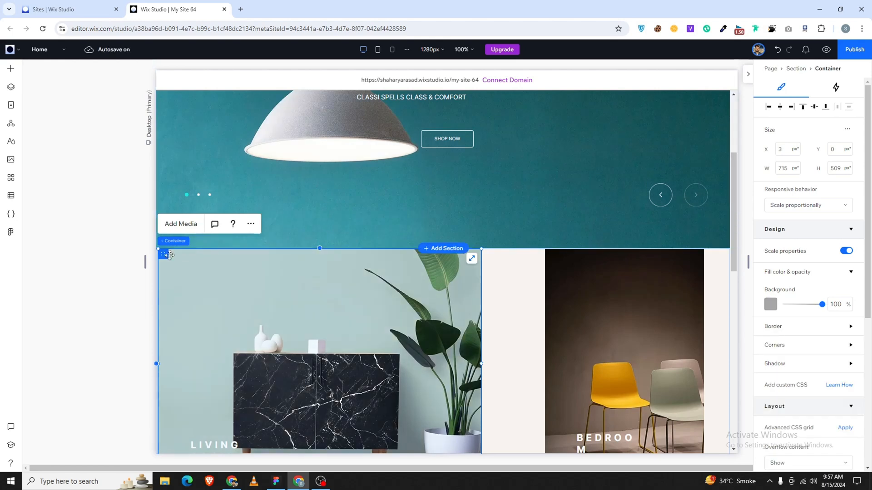
{"action": "left_click_drag", "start_coordinate": [164, 253], "coordinate": [208, 254]}
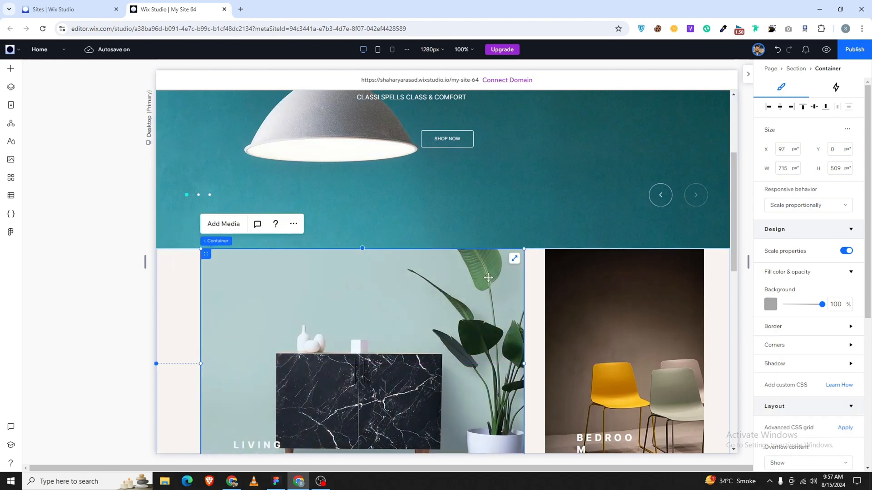
Move the offices container horizontally to X 674 px so its right edge aligns with the bedroom container above
{"action": "scroll", "coordinate": [463, 257], "scroll_direction": "down", "scroll_amount": 6}
{"action": "left_click", "coordinate": [461, 257]}
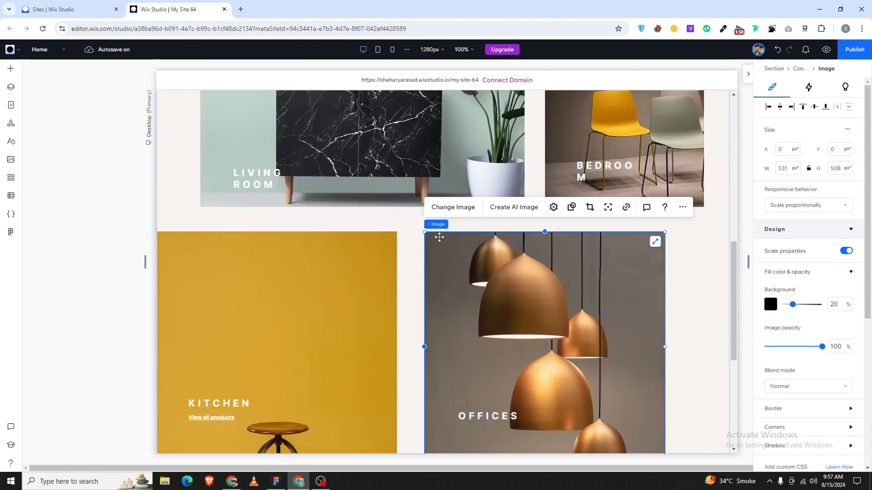
{"action": "left_click", "coordinate": [459, 227]}
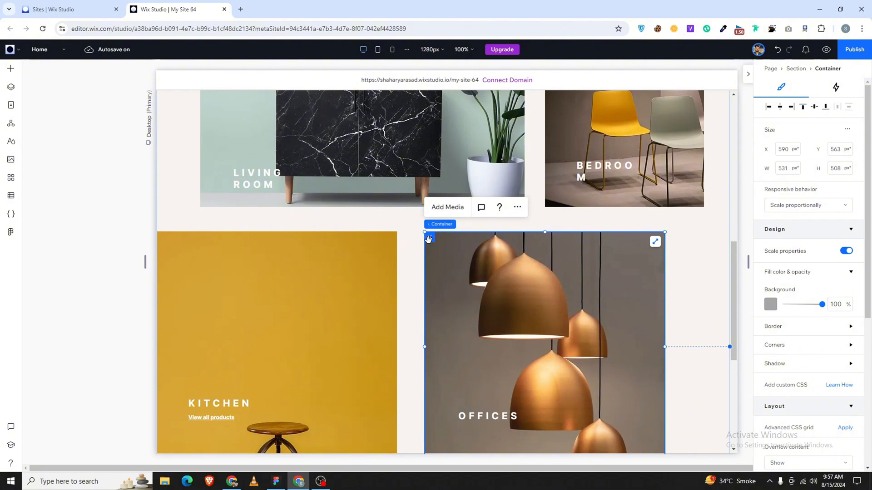
{"action": "left_click_drag", "start_coordinate": [428, 239], "coordinate": [466, 239]}
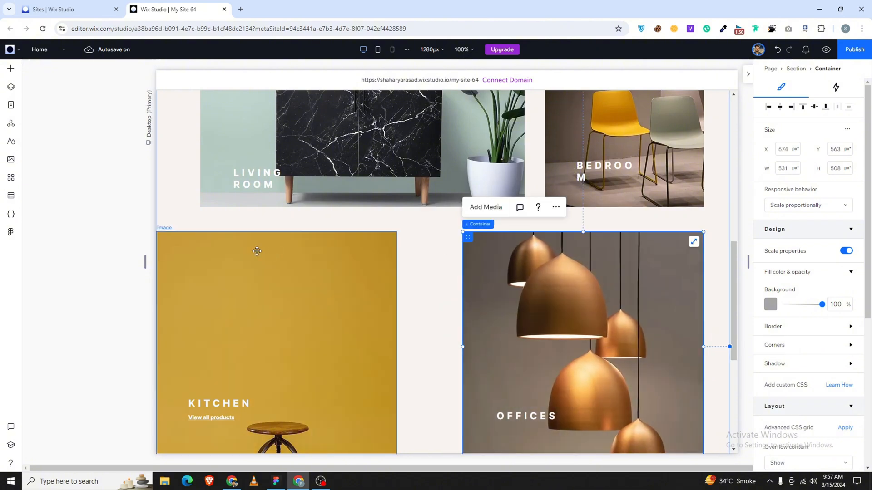
Move the kitchen container to X 97 px, Y 563 px, aligned with the living room container above and level with the offices container
{"action": "left_click", "coordinate": [207, 252]}
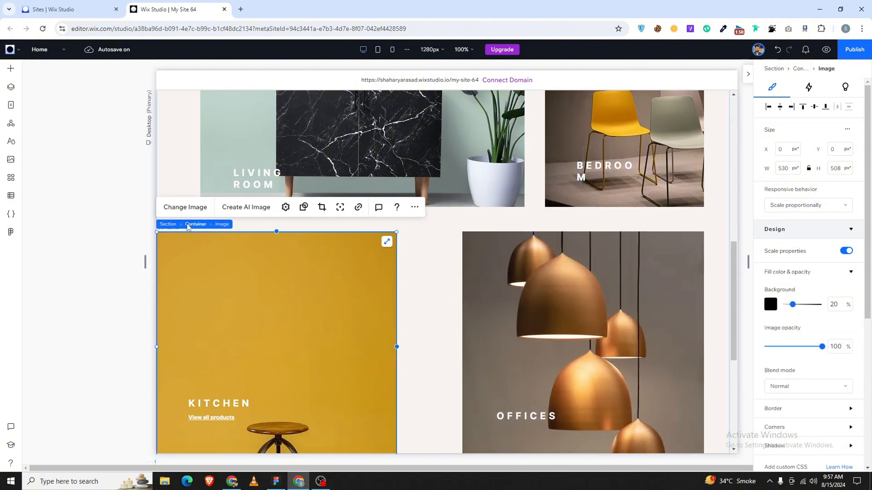
{"action": "left_click", "coordinate": [189, 225]}
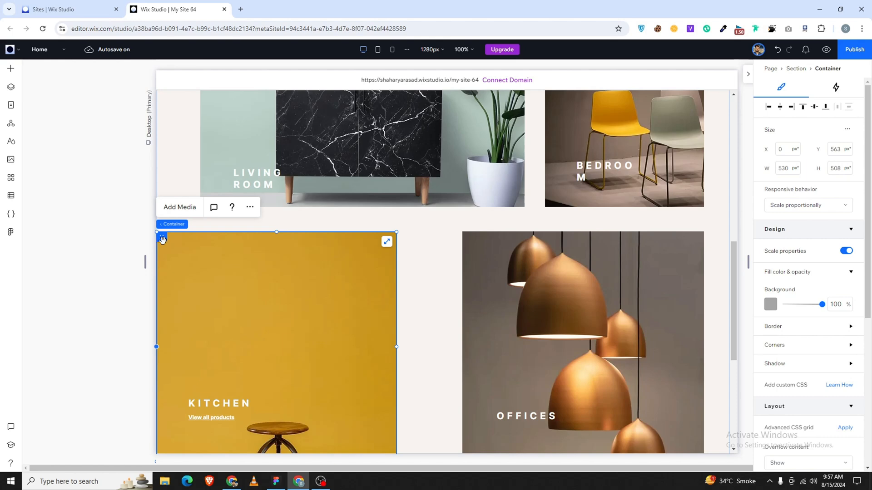
{"action": "left_click_drag", "start_coordinate": [162, 240], "coordinate": [205, 245]}
{"action": "scroll", "coordinate": [337, 225], "scroll_direction": "down", "scroll_amount": 3}
{"action": "scroll", "coordinate": [656, 209], "scroll_direction": "up", "scroll_amount": 1}
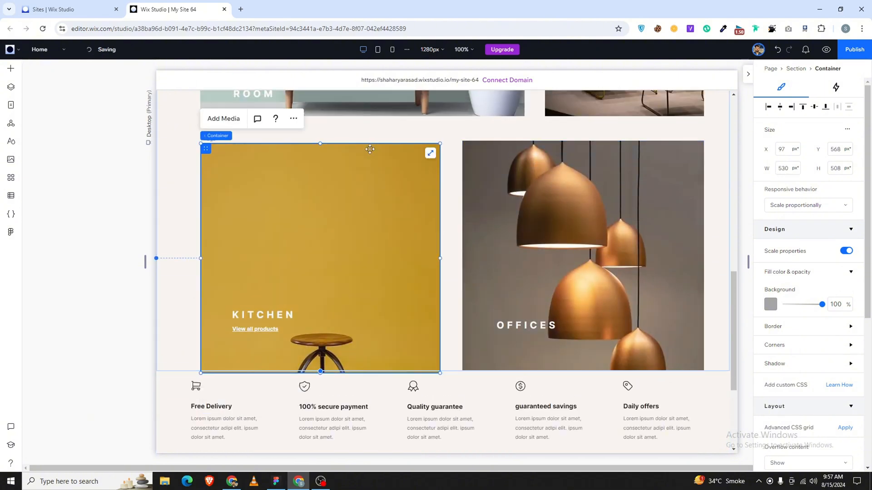
{"action": "left_click_drag", "start_coordinate": [206, 149], "coordinate": [206, 147]}
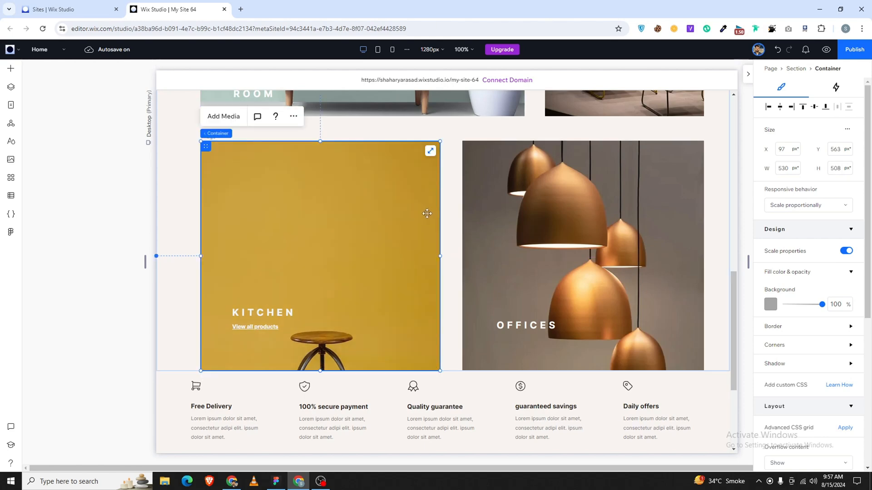
{"action": "left_click", "coordinate": [452, 225]}
{"action": "left_click", "coordinate": [466, 247]}
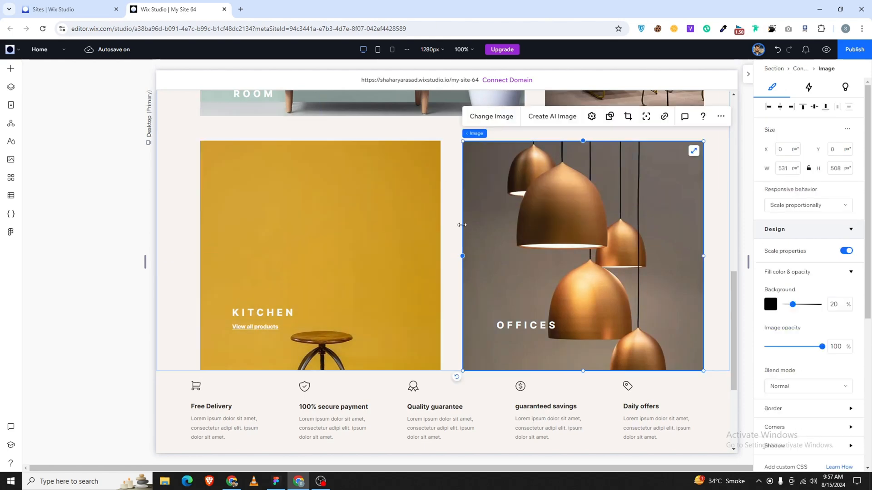
{"action": "left_click", "coordinate": [454, 171]}
Move the whole categories section down one place so it sits below the features section
{"action": "scroll", "coordinate": [454, 173], "scroll_direction": "down", "scroll_amount": 3}
{"action": "scroll", "coordinate": [455, 173], "scroll_direction": "down", "scroll_amount": 1}
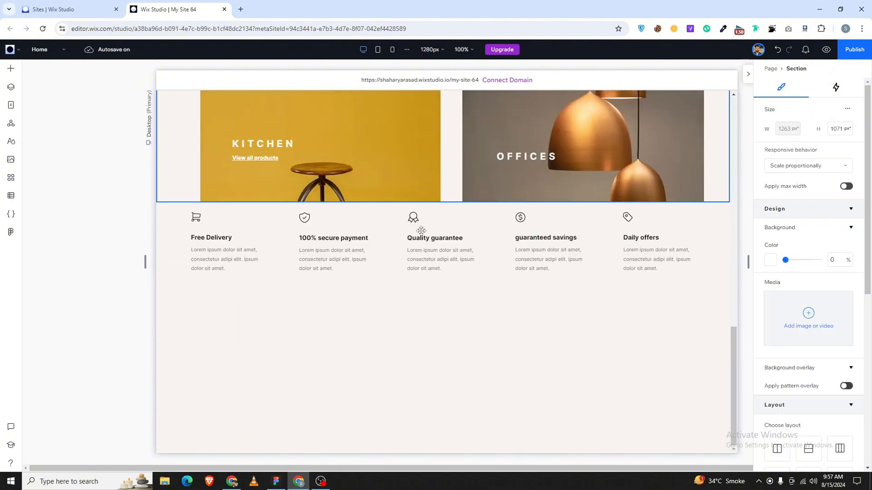
{"action": "left_click", "coordinate": [612, 222]}
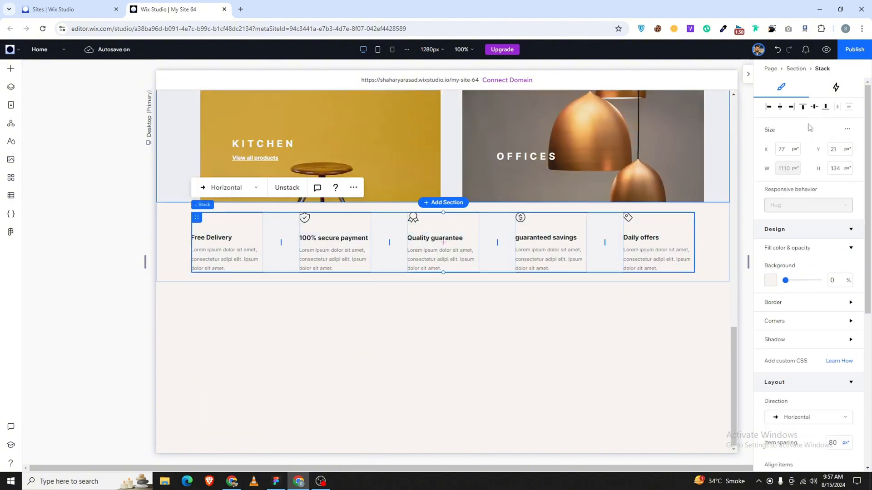
{"action": "left_click", "coordinate": [713, 184]}
{"action": "left_click", "coordinate": [736, 159]}
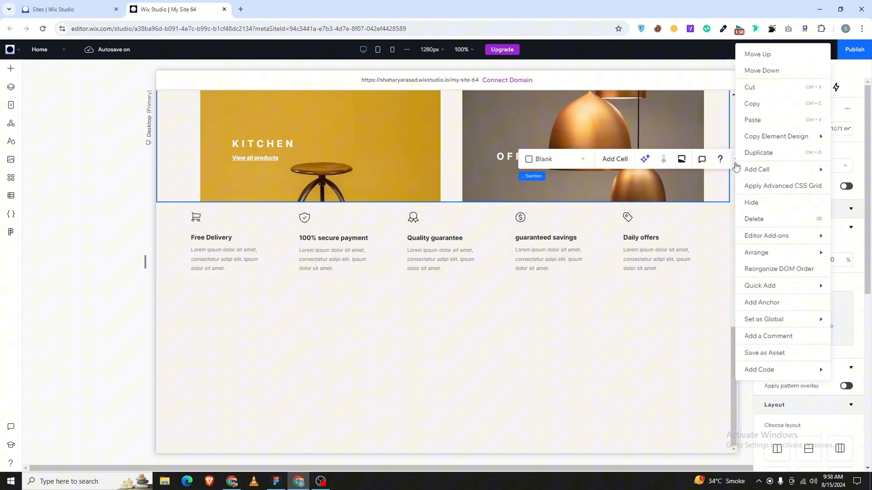
{"action": "left_click", "coordinate": [761, 72]}
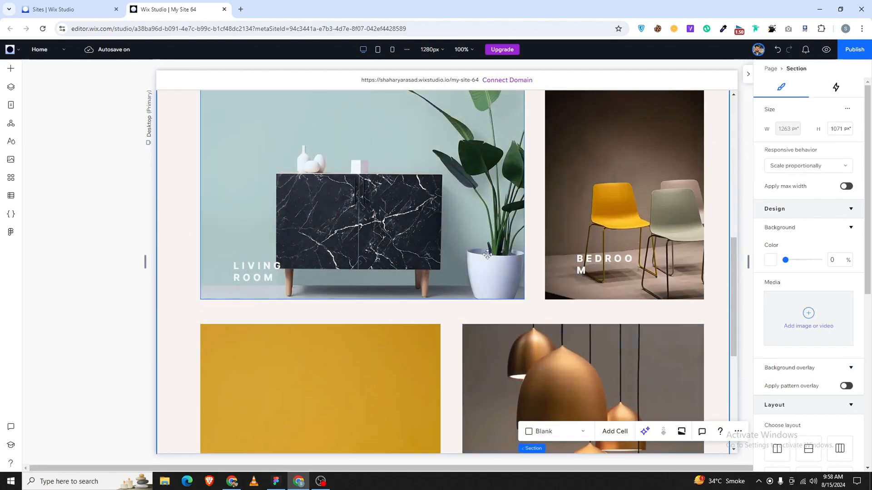
Delete the empty section below the categories section
{"action": "scroll", "coordinate": [403, 226], "scroll_direction": "down", "scroll_amount": 5}
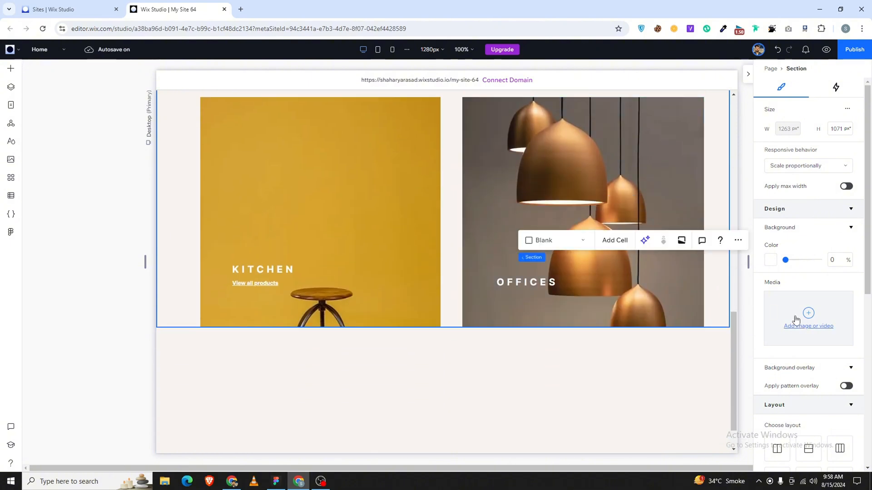
{"action": "scroll", "coordinate": [799, 327], "scroll_direction": "down", "scroll_amount": 7}
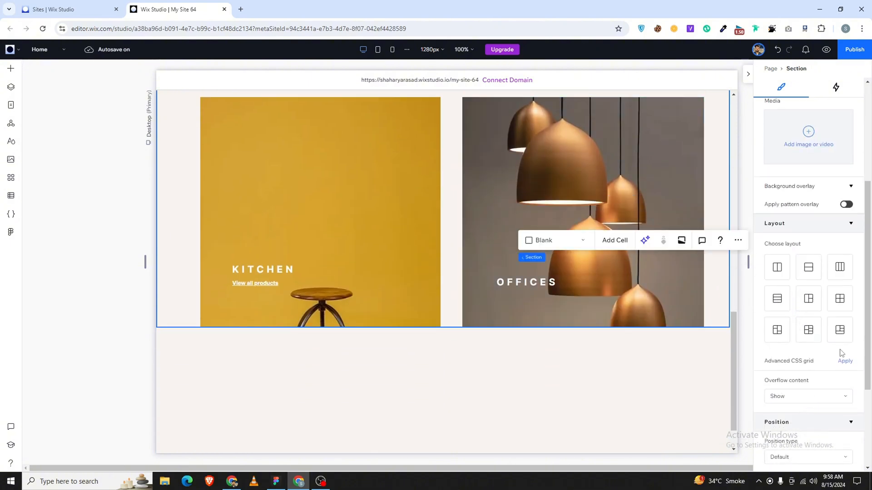
{"action": "left_click", "coordinate": [568, 379]}
{"action": "scroll", "coordinate": [408, 393], "scroll_direction": "down", "scroll_amount": 1}
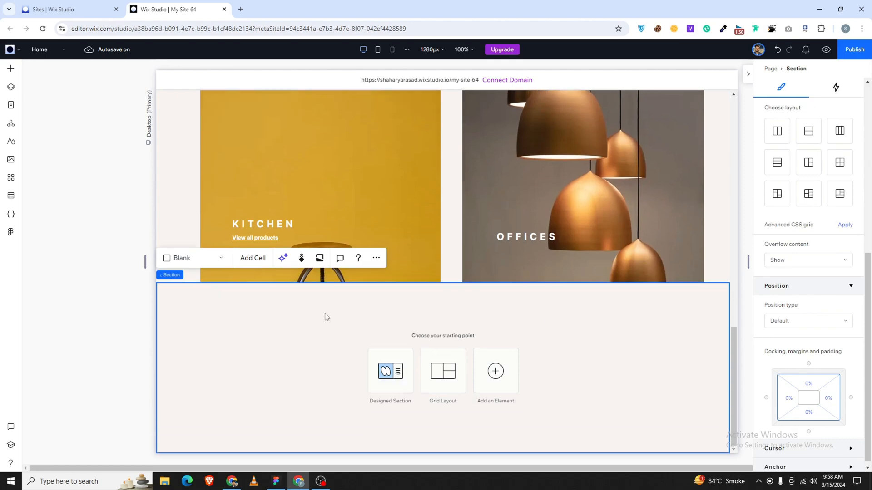
{"action": "key", "text": "Delete"}
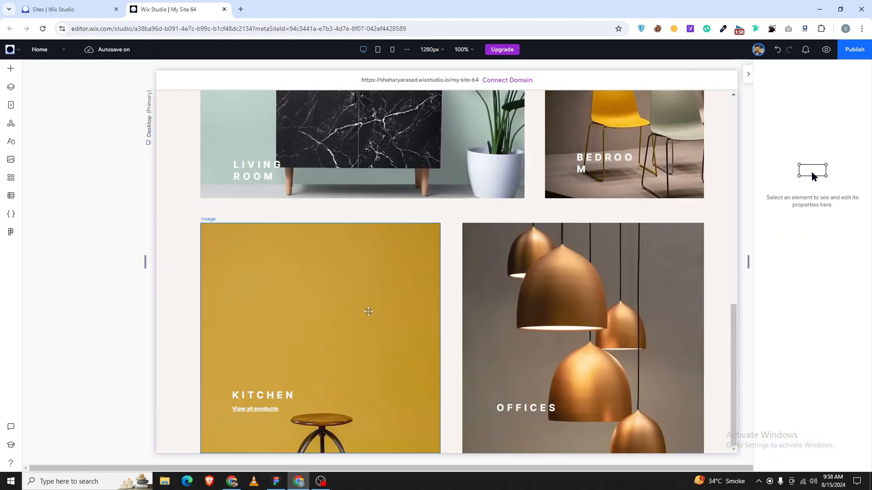
Switch to Figma and export the "Our lives happen around our furniture" text as a frame to Wix Studio
{"action": "left_click", "coordinate": [275, 481]}
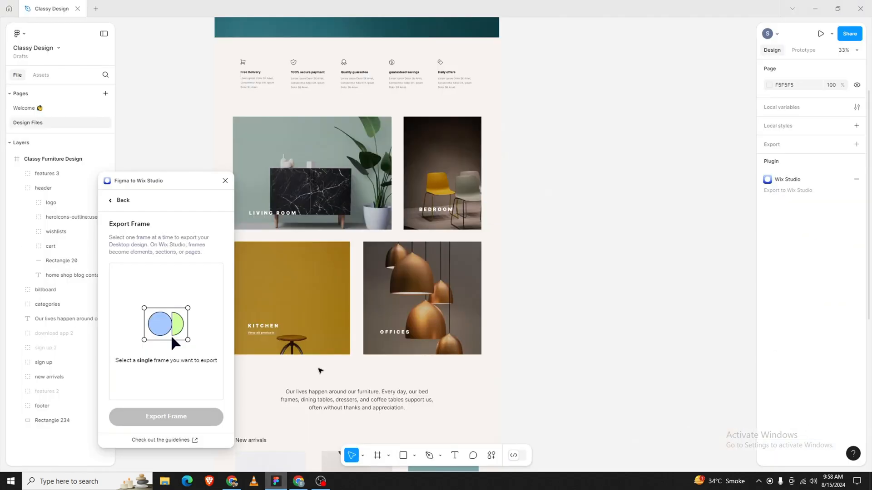
{"action": "left_click", "coordinate": [373, 312]}
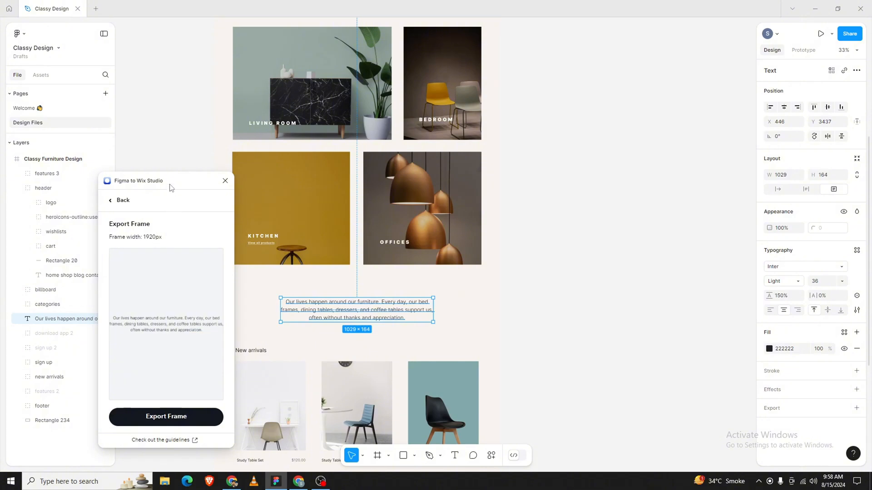
{"action": "left_click_drag", "start_coordinate": [171, 187], "coordinate": [90, 198]}
{"action": "left_click", "coordinate": [294, 359]}
{"action": "left_click", "coordinate": [305, 308]}
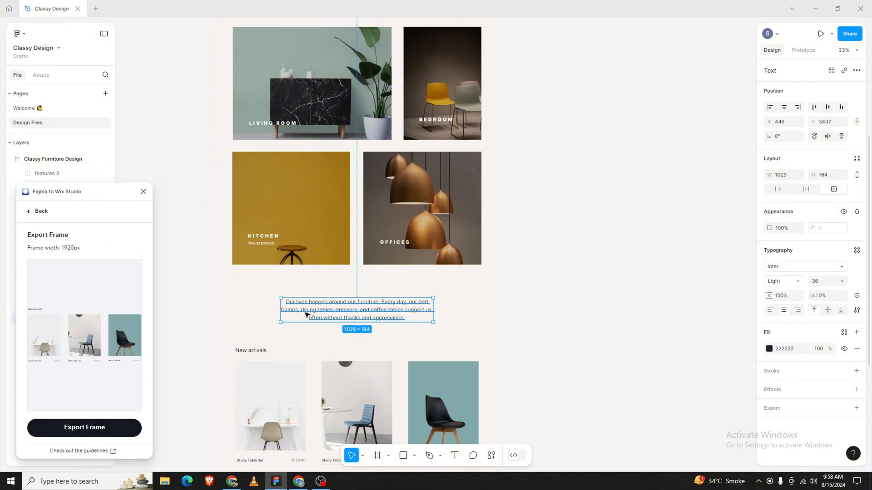
{"action": "left_click", "coordinate": [249, 295]}
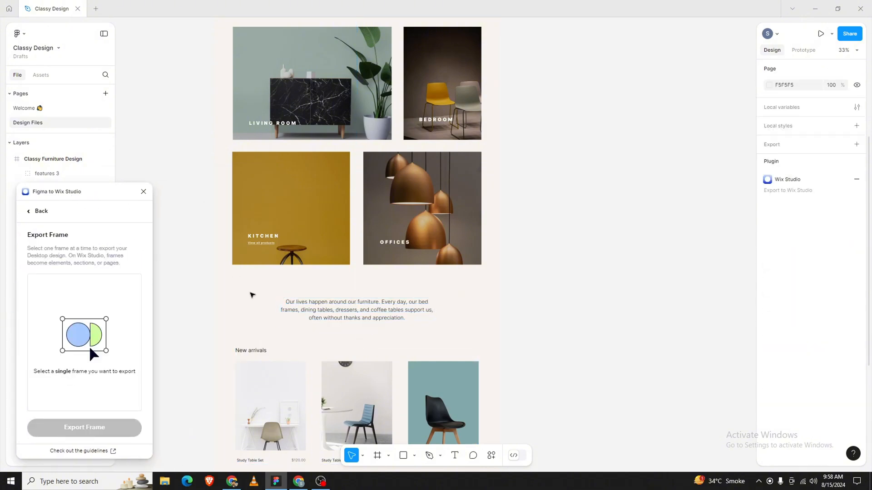
{"action": "left_click", "coordinate": [308, 314]}
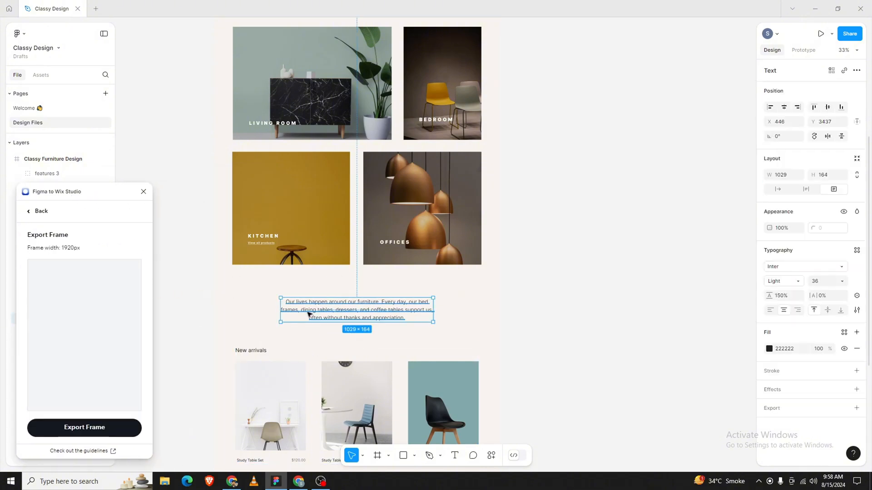
{"action": "left_click", "coordinate": [95, 428]}
Switch to Wix Studio, refresh the Figma import, and add the exported intro text to the site as Text
{"action": "left_click", "coordinate": [298, 481]}
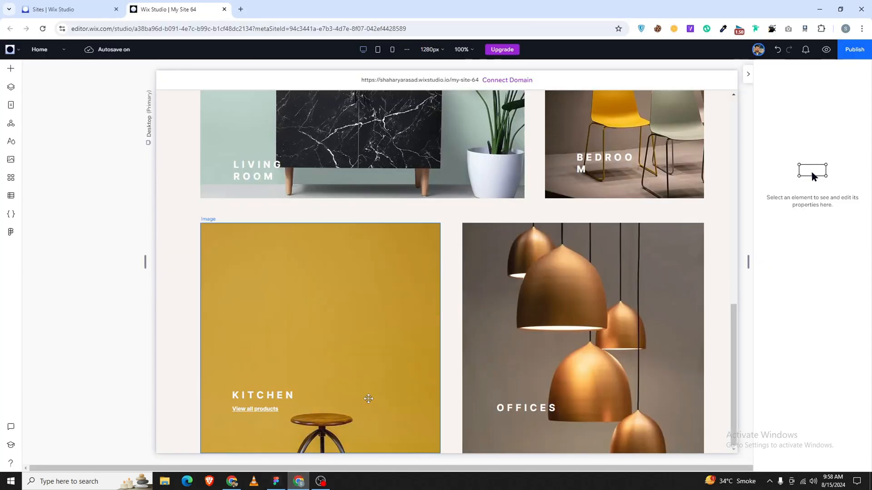
{"action": "left_click", "coordinate": [5, 234]}
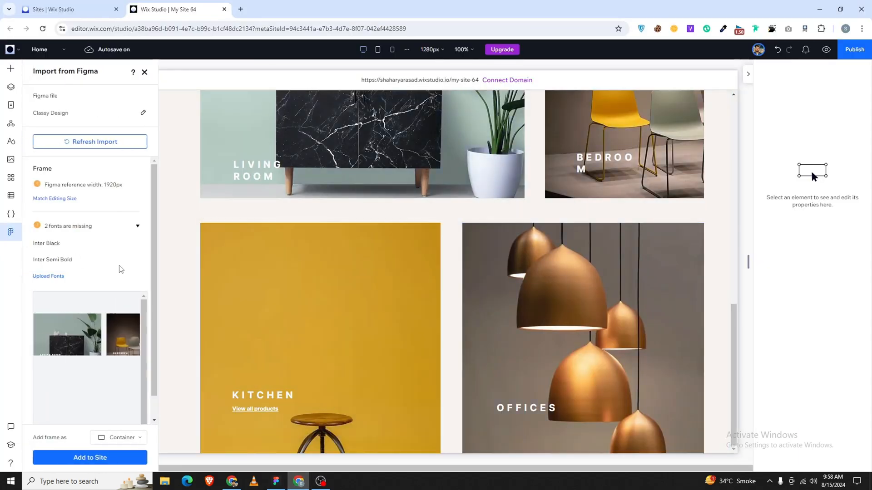
{"action": "left_click", "coordinate": [127, 438]}
{"action": "left_click", "coordinate": [116, 422]}
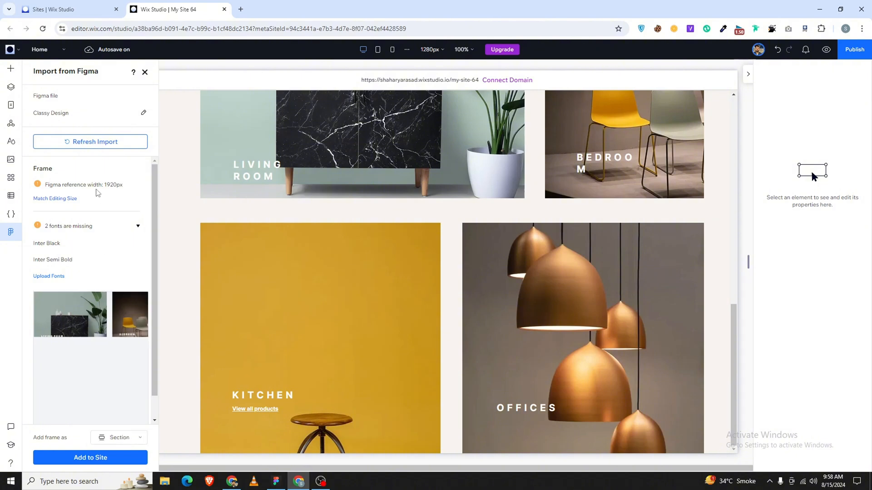
{"action": "left_click", "coordinate": [92, 142]}
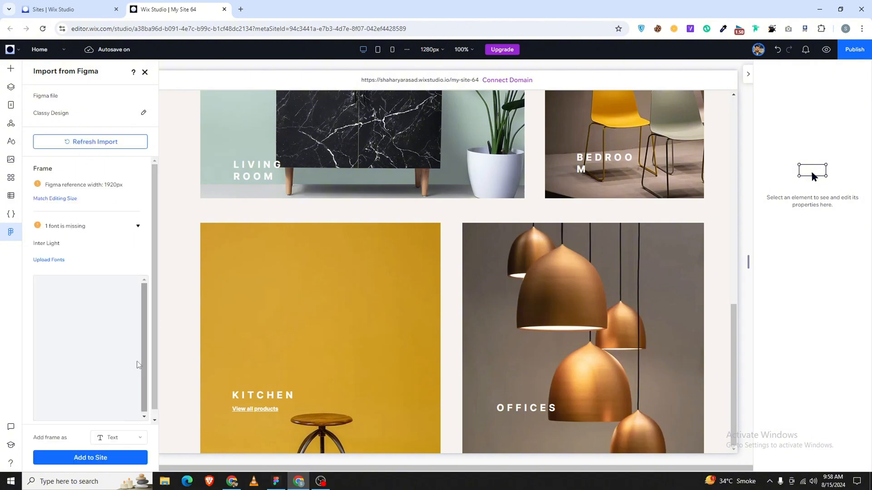
{"action": "left_click", "coordinate": [139, 443]}
{"action": "left_click", "coordinate": [114, 439]}
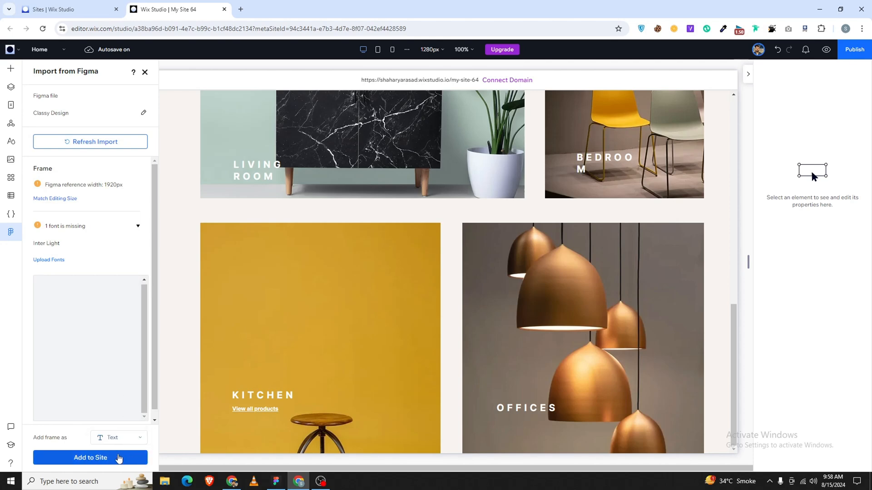
{"action": "scroll", "coordinate": [88, 335], "scroll_direction": "down", "scroll_amount": 1}
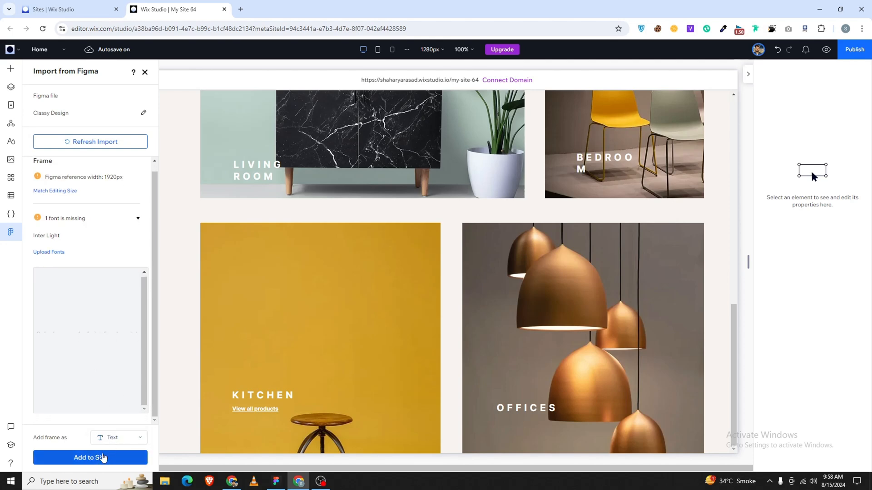
{"action": "left_click", "coordinate": [103, 457]}
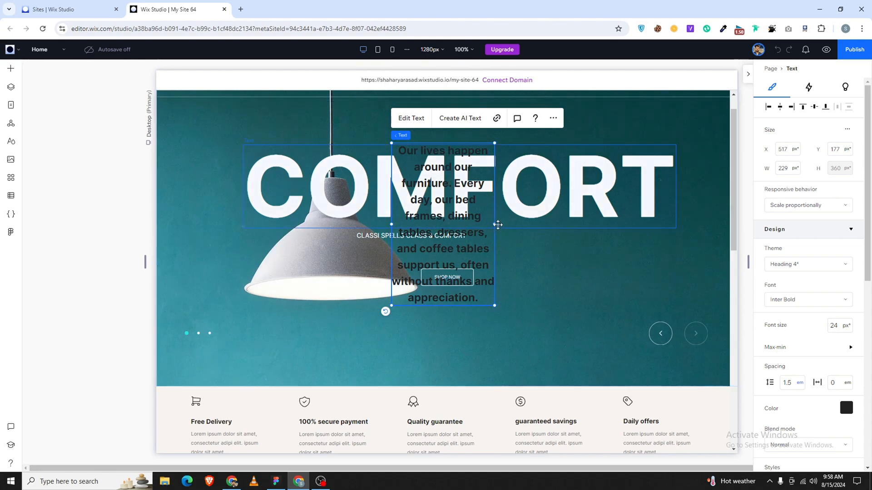
Try to widen the imported intro text over the hero section, and delete it
{"action": "left_click_drag", "start_coordinate": [494, 225], "coordinate": [612, 237]}
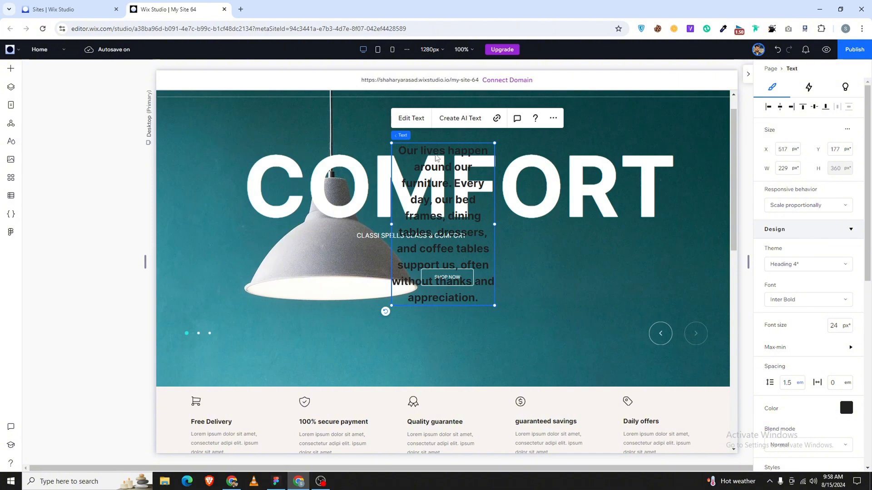
{"action": "key", "text": "Delete"}
Add a blank section below the categories section
{"action": "scroll", "coordinate": [430, 303], "scroll_direction": "down", "scroll_amount": 5}
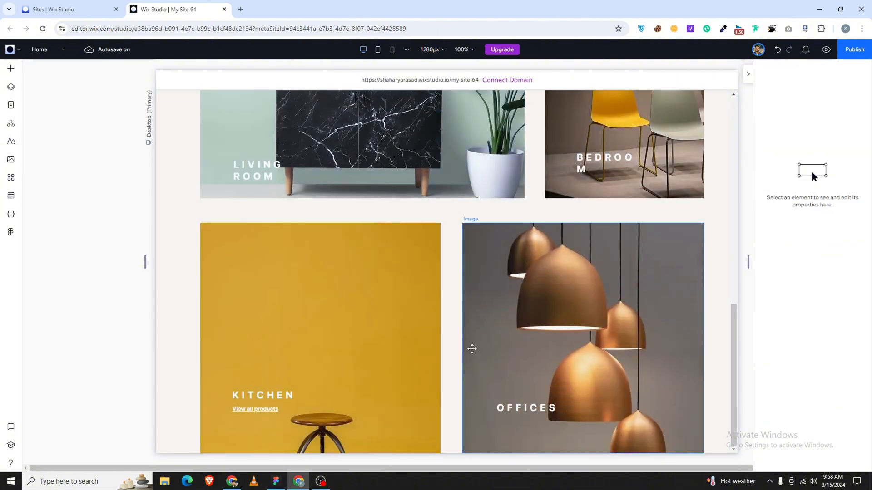
{"action": "left_click", "coordinate": [456, 384]}
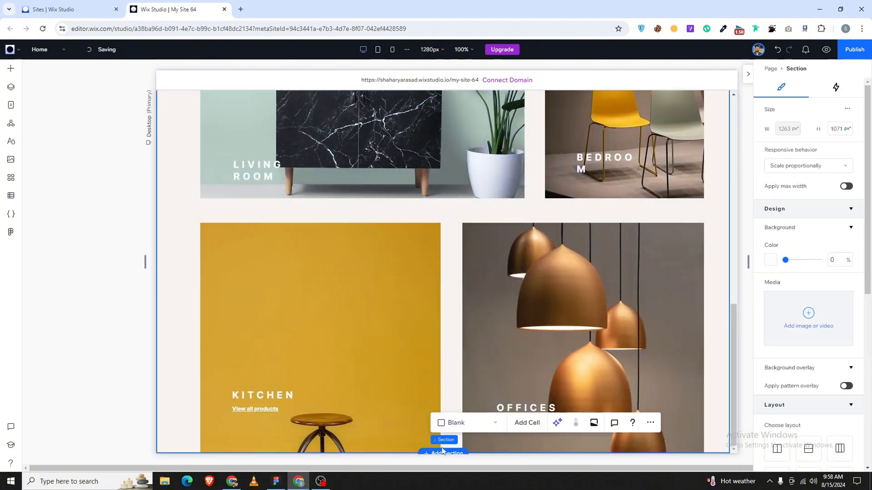
{"action": "left_click", "coordinate": [445, 452]}
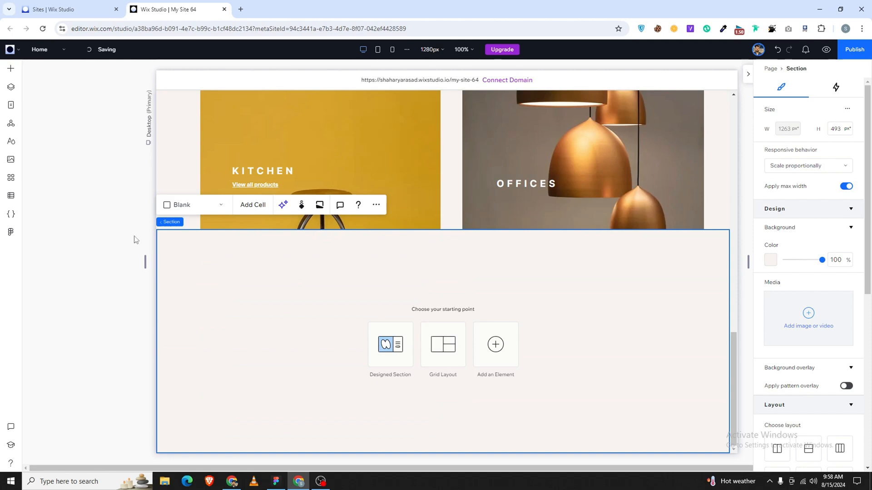
Add the Figma intro text to the site again, changing its import type from Text to the component option
{"action": "left_click", "coordinate": [11, 232]}
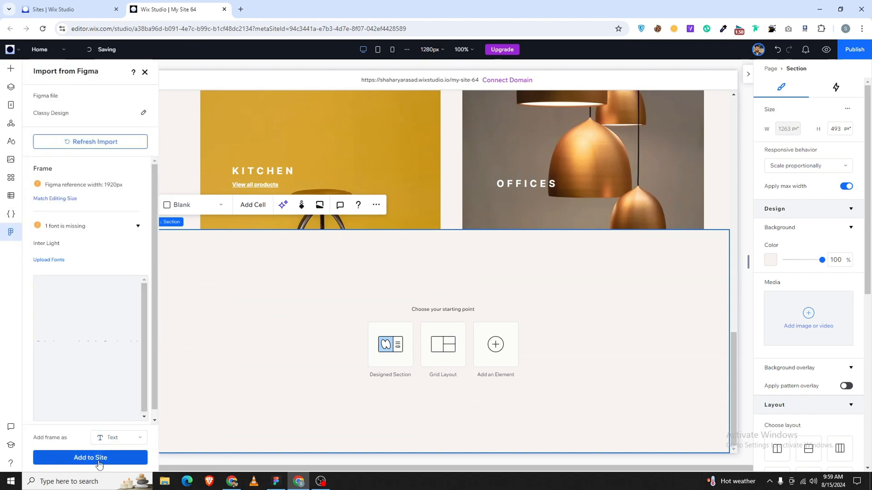
{"action": "left_click", "coordinate": [120, 438]}
{"action": "left_click", "coordinate": [125, 448]}
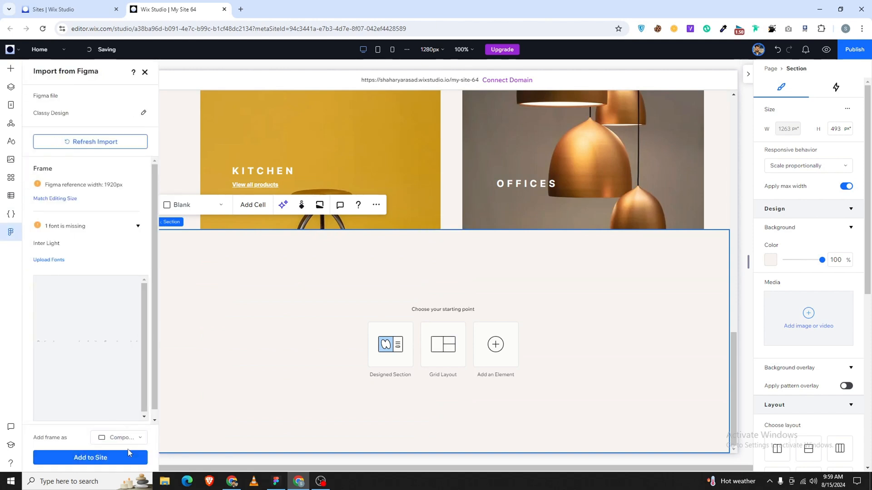
{"action": "left_click", "coordinate": [113, 458]}
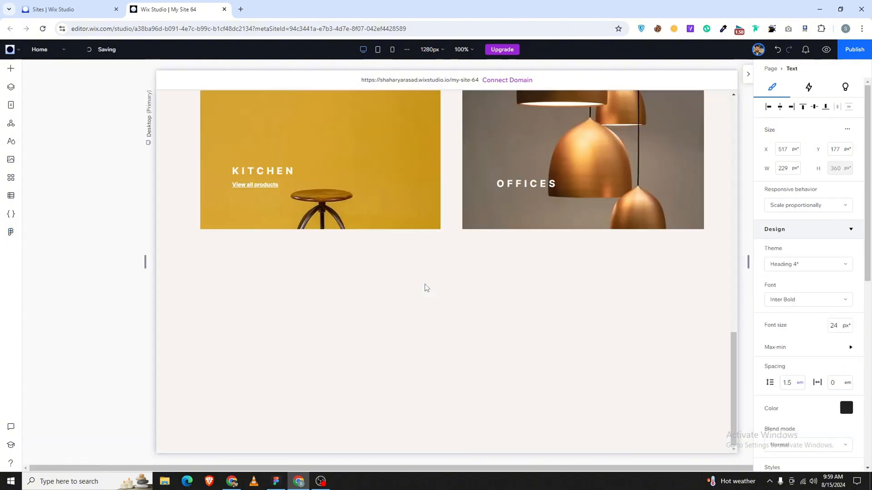
Delete the intro text that overlaps the COMFORT heading in the hero section
{"action": "left_click", "coordinate": [371, 229]}
{"action": "scroll", "coordinate": [371, 230], "scroll_direction": "up", "scroll_amount": 10}
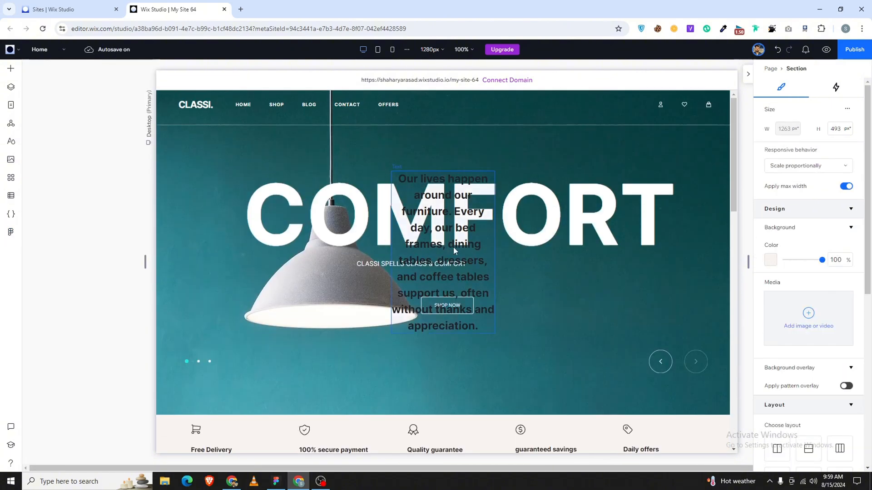
{"action": "left_click", "coordinate": [453, 246]}
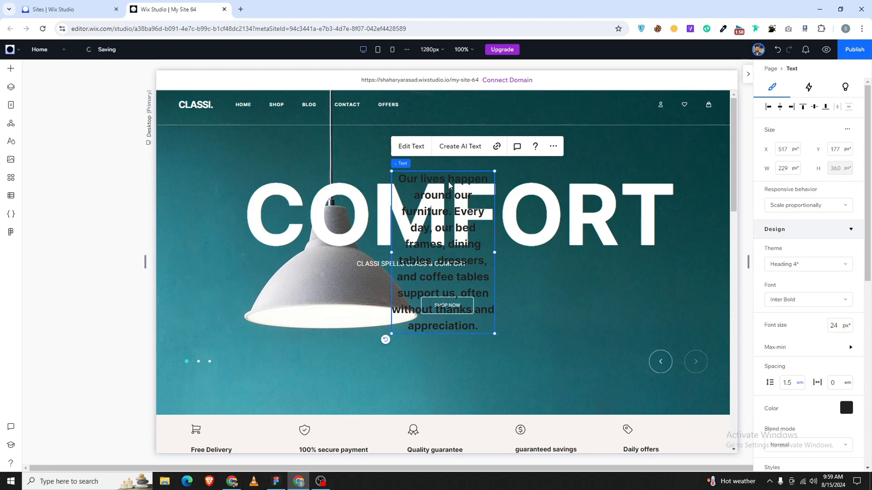
{"action": "key", "text": "Delete"}
Delete the blank section below the categories section
{"action": "scroll", "coordinate": [321, 239], "scroll_direction": "down", "scroll_amount": 10}
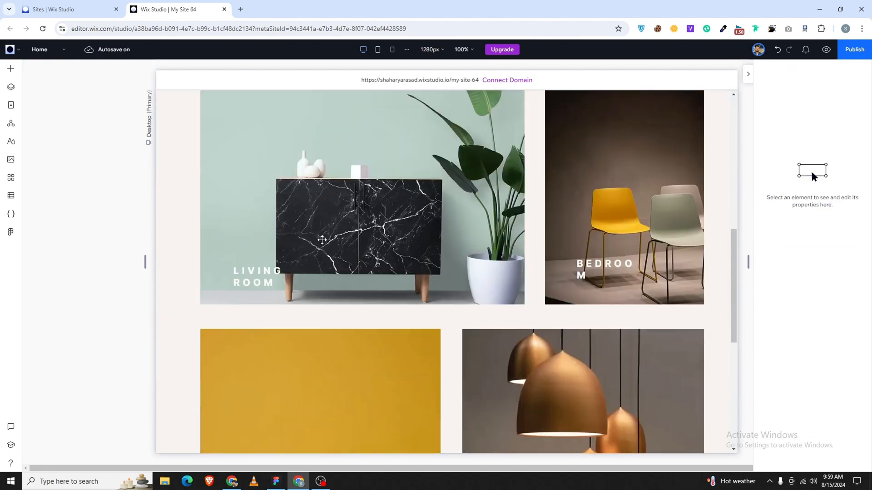
{"action": "left_click", "coordinate": [475, 256]}
{"action": "key", "text": "Delete"}
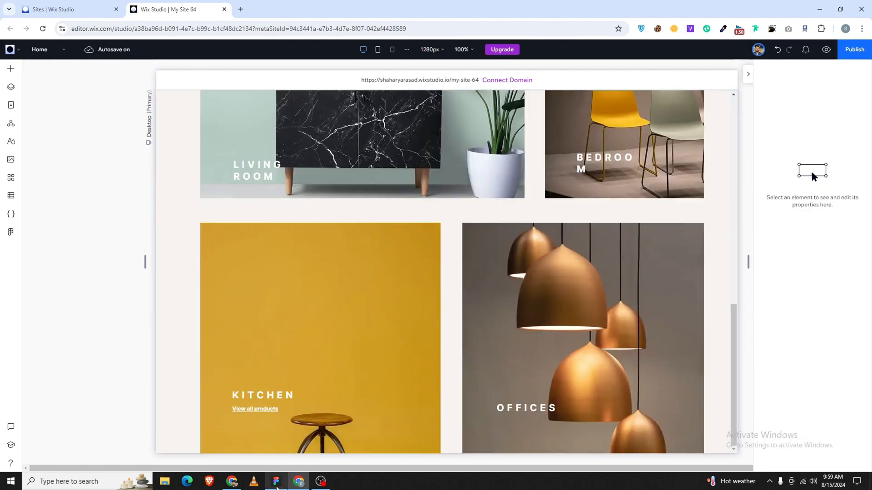
Switch to Figma, combine the intro text and the New arrivals group into one frame, and export that frame to Wix Studio
{"action": "left_click", "coordinate": [276, 481]}
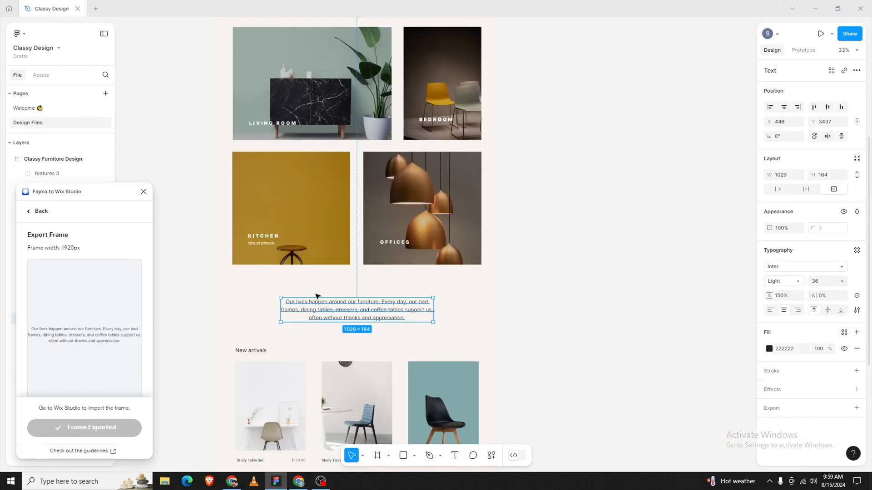
{"action": "left_click", "coordinate": [259, 355], "text": "shift"}
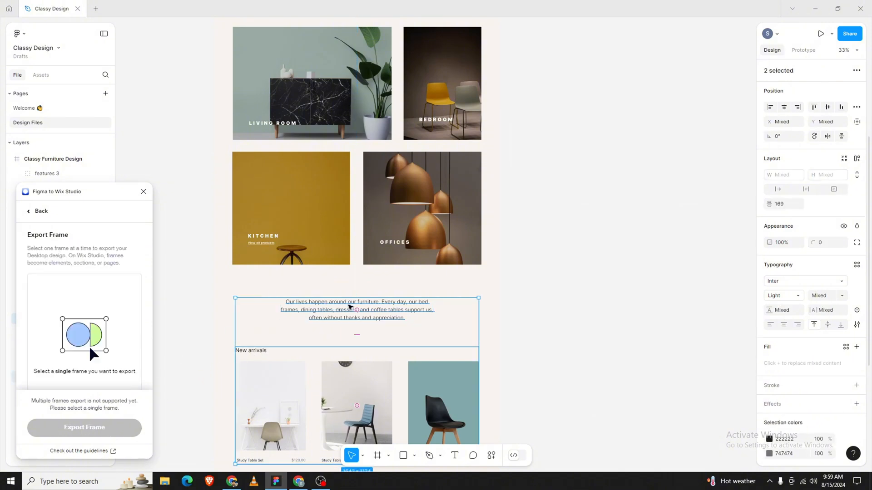
{"action": "right_click", "coordinate": [370, 319]}
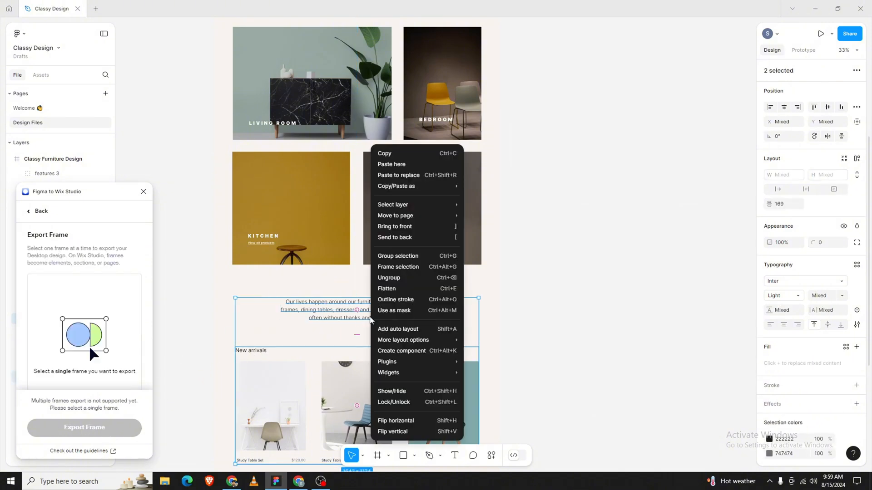
{"action": "mouse_move", "coordinate": [402, 215]}
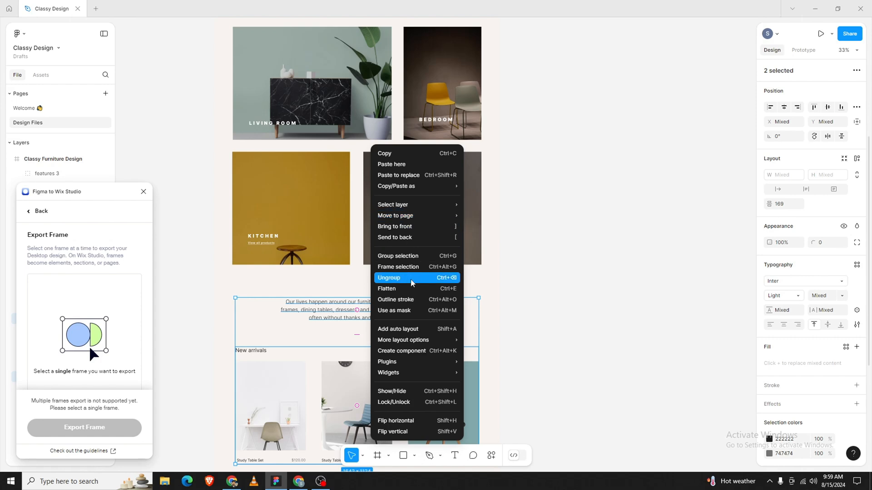
{"action": "left_click", "coordinate": [397, 266]}
{"action": "left_click", "coordinate": [425, 314]}
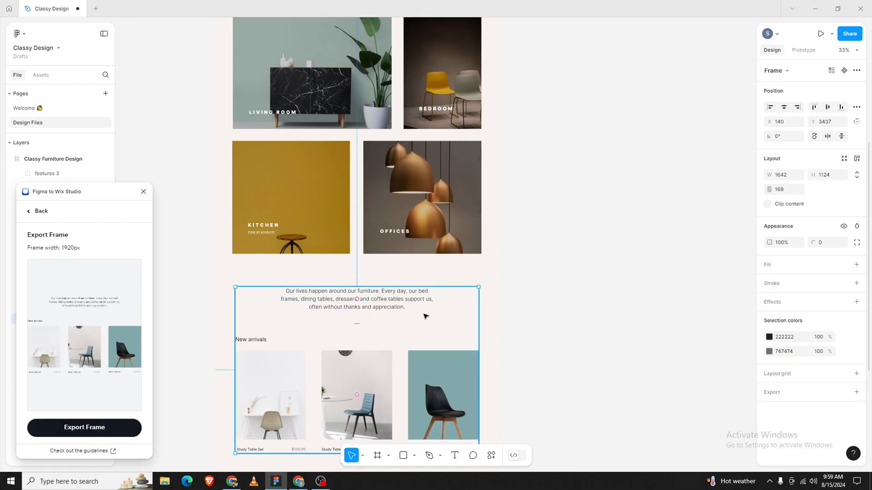
{"action": "scroll", "coordinate": [424, 315], "scroll_direction": "down", "scroll_amount": 5}
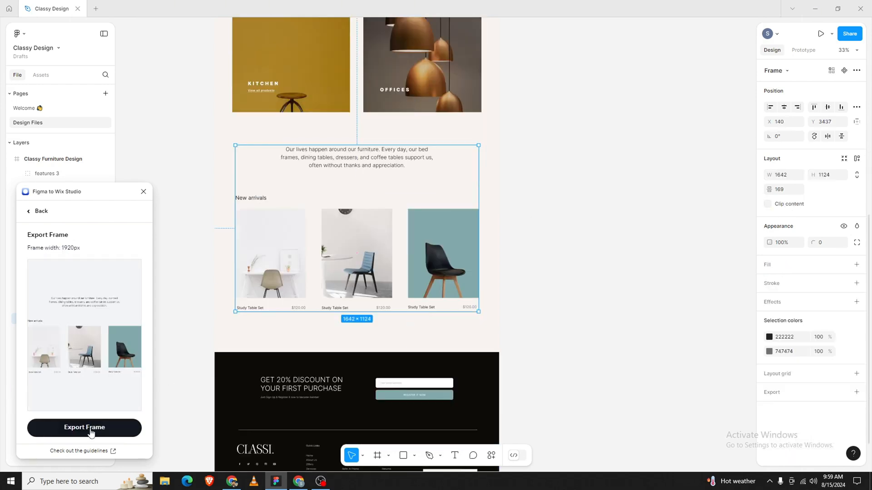
{"action": "left_click", "coordinate": [93, 429]}
Switch to Wix Studio, refresh the Figma import, and add the combined intro text and New arrivals frame as a Section
{"action": "left_click", "coordinate": [298, 481]}
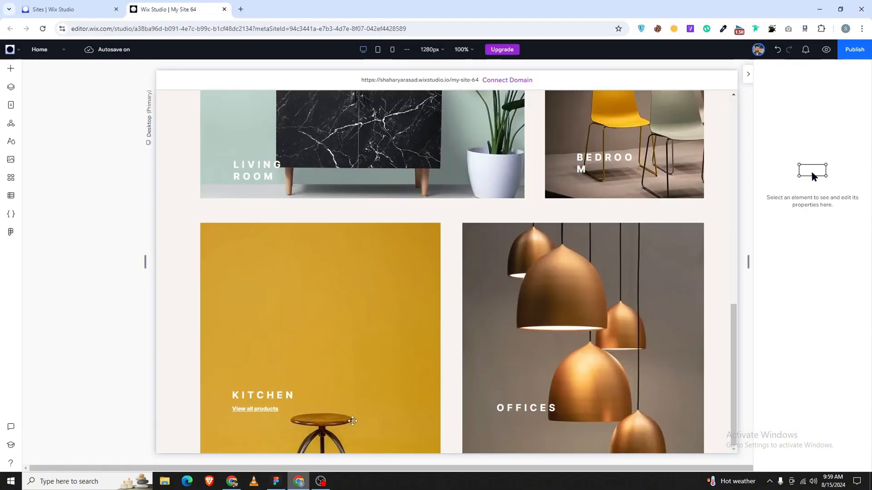
{"action": "left_click", "coordinate": [187, 336]}
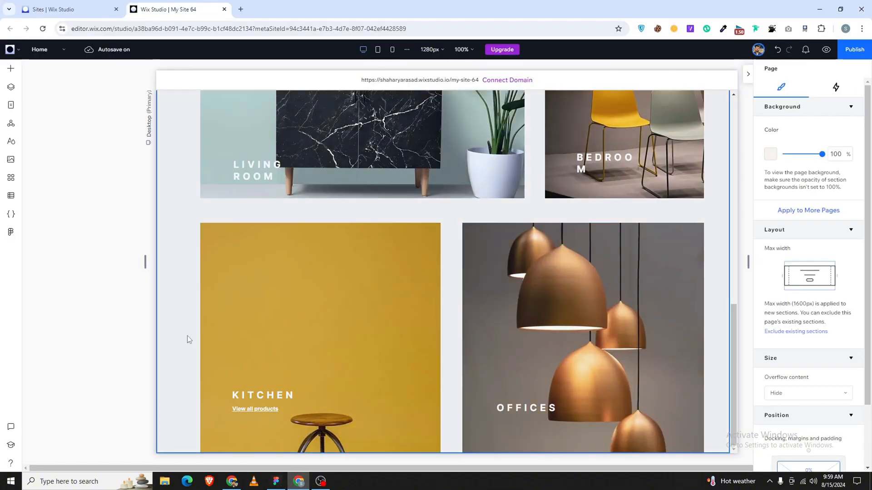
{"action": "left_click", "coordinate": [11, 232]}
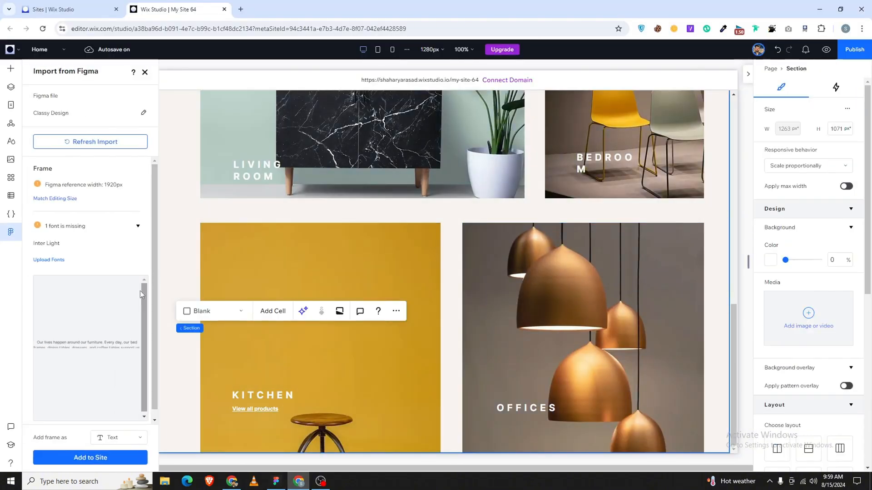
{"action": "left_click", "coordinate": [96, 141]}
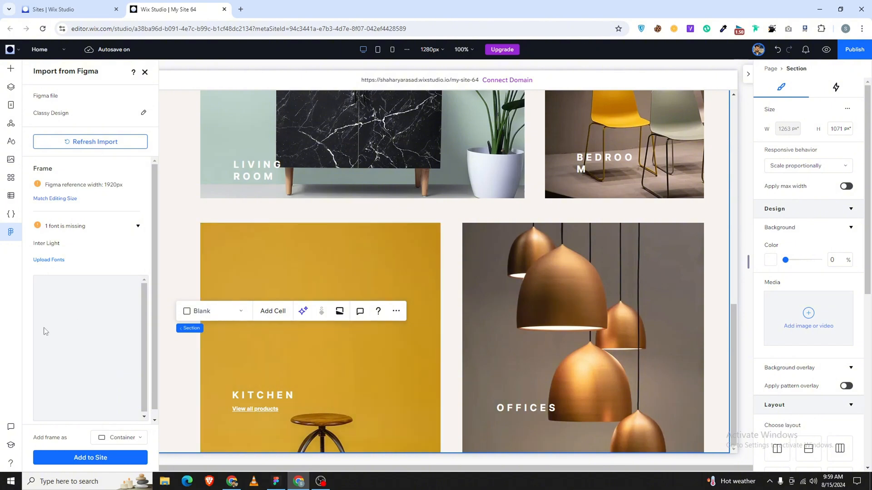
{"action": "left_click", "coordinate": [135, 436]}
{"action": "left_click", "coordinate": [111, 432]}
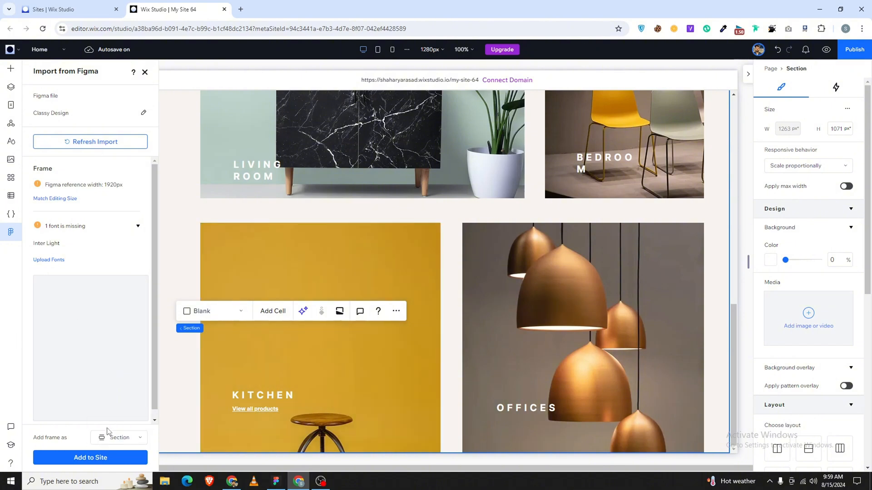
{"action": "scroll", "coordinate": [116, 404], "scroll_direction": "down", "scroll_amount": 1}
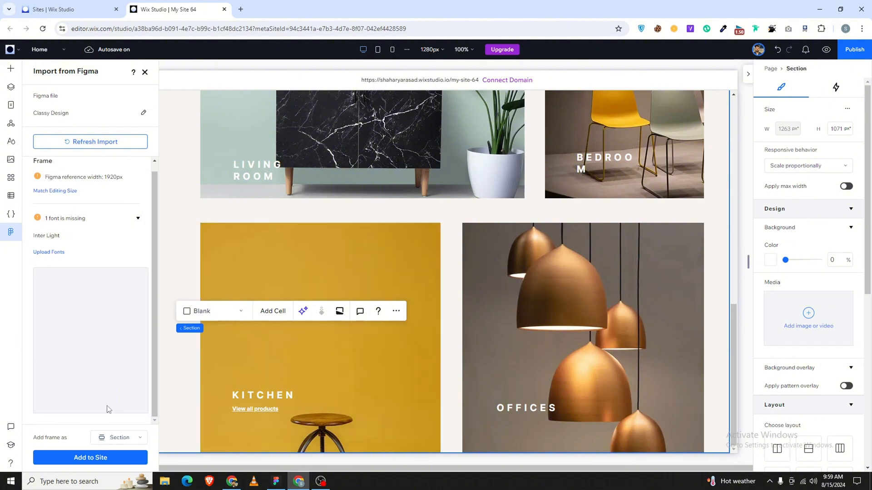
{"action": "left_click", "coordinate": [75, 457]}
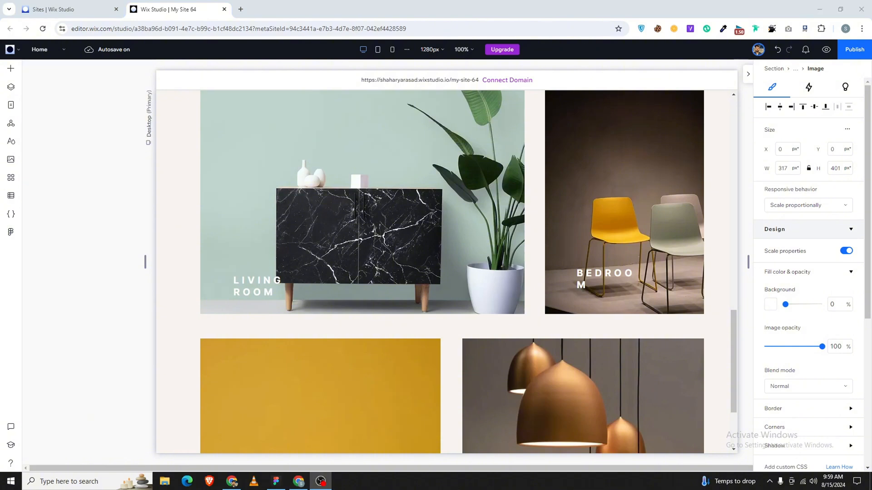
Move the imported intro text and New arrivals section down one place, below the categories section
{"action": "scroll", "coordinate": [625, 294], "scroll_direction": "down", "scroll_amount": 3}
{"action": "scroll", "coordinate": [625, 286], "scroll_direction": "up", "scroll_amount": 6}
{"action": "scroll", "coordinate": [661, 293], "scroll_direction": "up", "scroll_amount": 5}
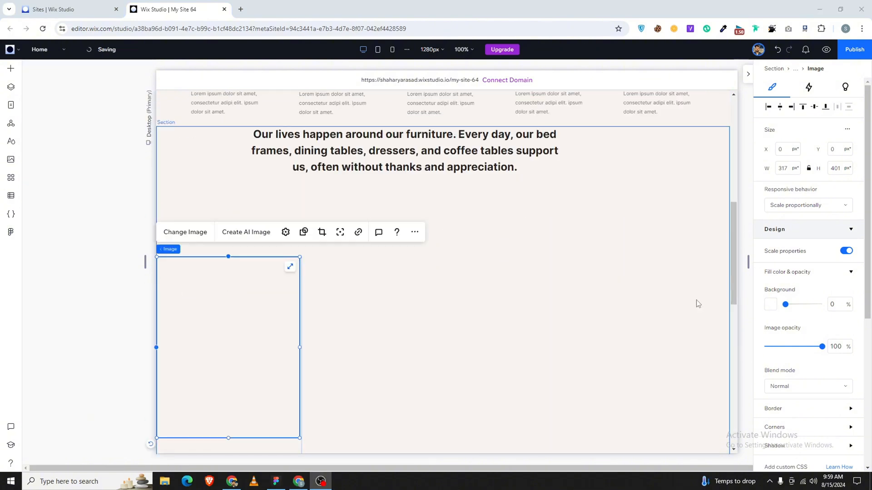
{"action": "left_click", "coordinate": [702, 175]}
{"action": "right_click", "coordinate": [730, 159]}
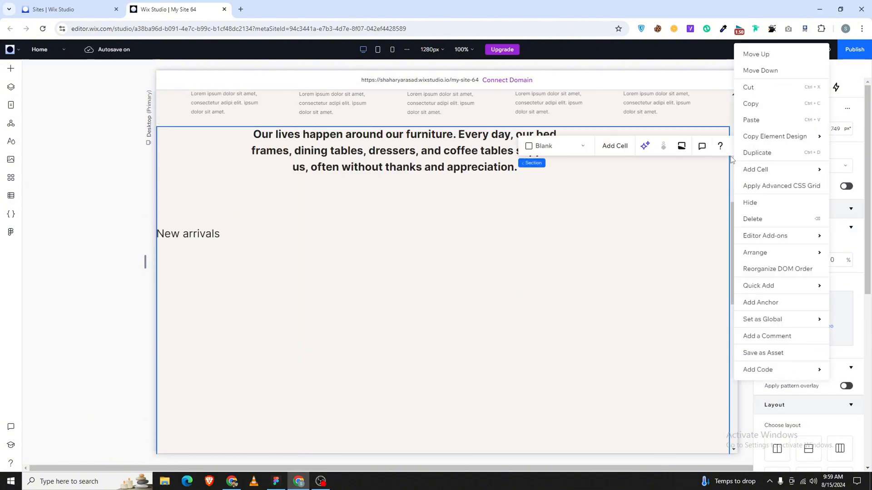
{"action": "left_click", "coordinate": [765, 77]}
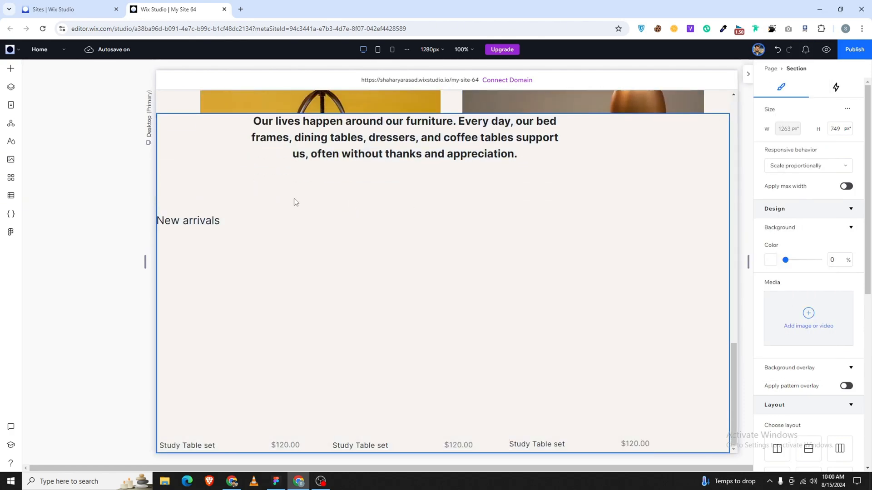
Centre the New arrivals container horizontally in its section and place the intro text centred above it at about Y 67 px
{"action": "left_click", "coordinate": [274, 223]}
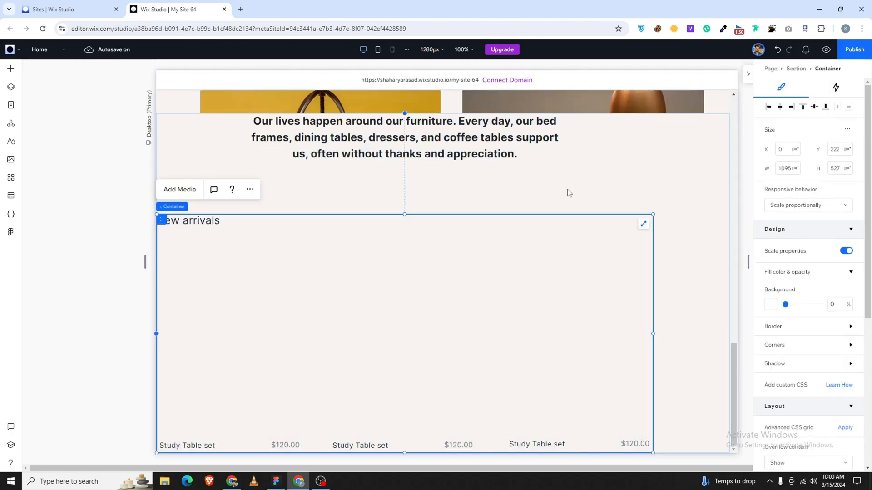
{"action": "left_click", "coordinate": [780, 106]}
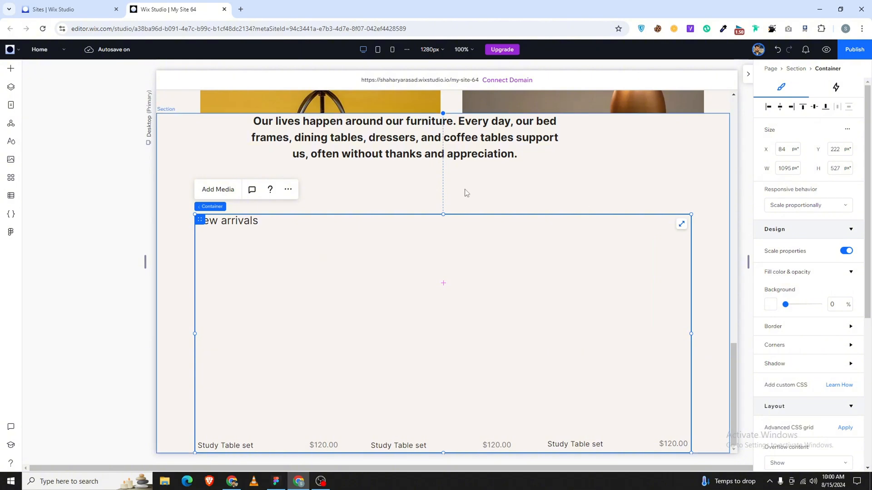
{"action": "left_click_drag", "start_coordinate": [447, 137], "coordinate": [486, 168]}
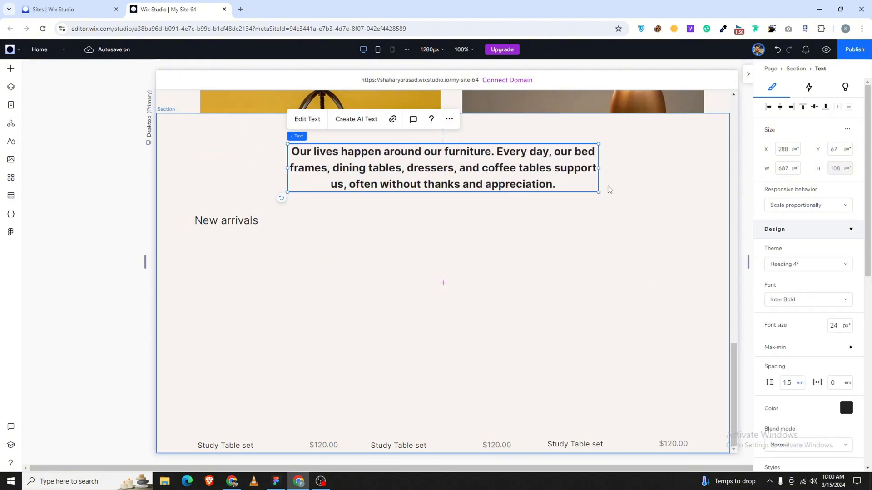
{"action": "left_click", "coordinate": [518, 249]}
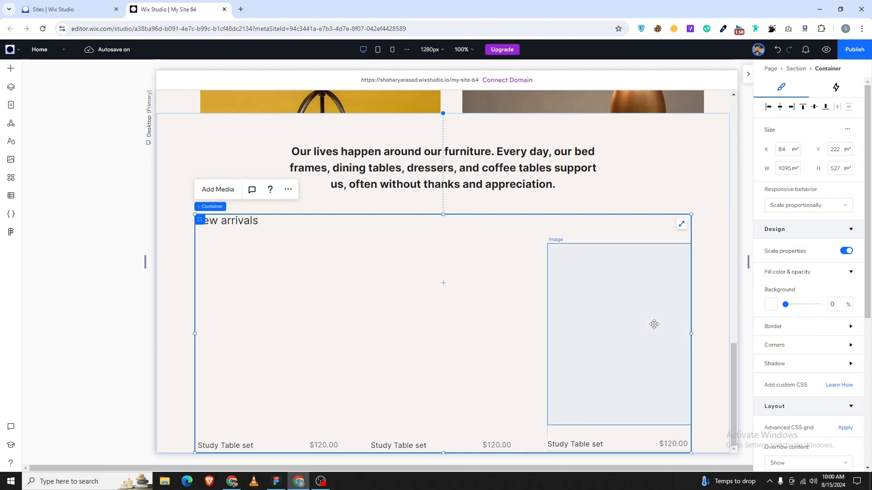
Extend the New arrivals section's height to 817 px and the categories section's height to 1123 px
{"action": "left_click", "coordinate": [710, 431]}
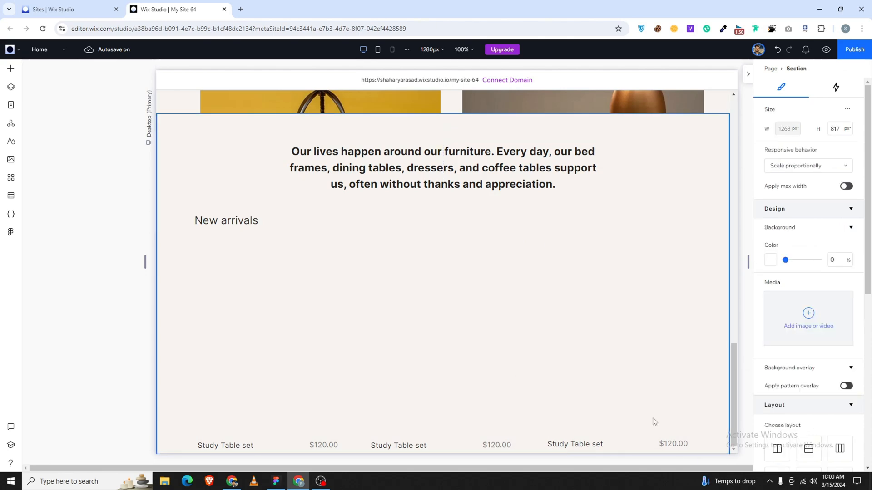
{"action": "scroll", "coordinate": [584, 332], "scroll_direction": "down", "scroll_amount": 1}
{"action": "scroll", "coordinate": [461, 437], "scroll_direction": "up", "scroll_amount": 4}
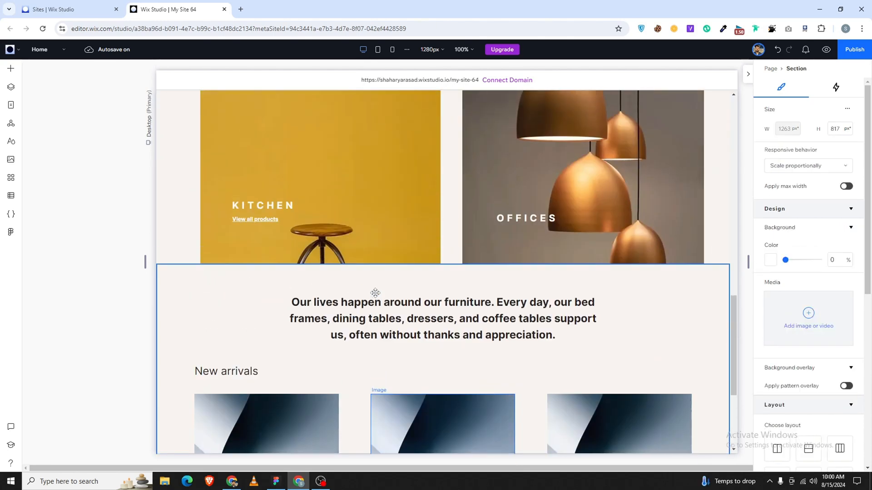
{"action": "left_click", "coordinate": [707, 246]}
{"action": "left_click_drag", "start_coordinate": [697, 264], "coordinate": [697, 285]}
{"action": "scroll", "coordinate": [566, 233], "scroll_direction": "up", "scroll_amount": 8}
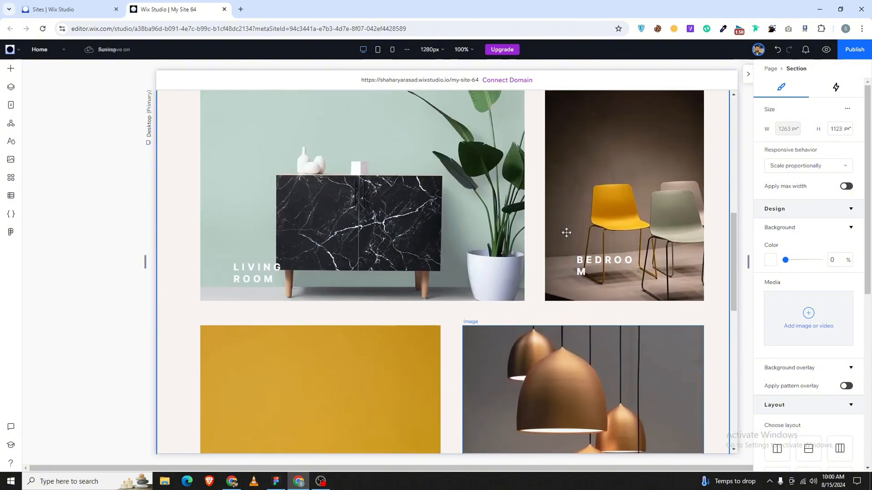
{"action": "scroll", "coordinate": [566, 233], "scroll_direction": "up", "scroll_amount": 1}
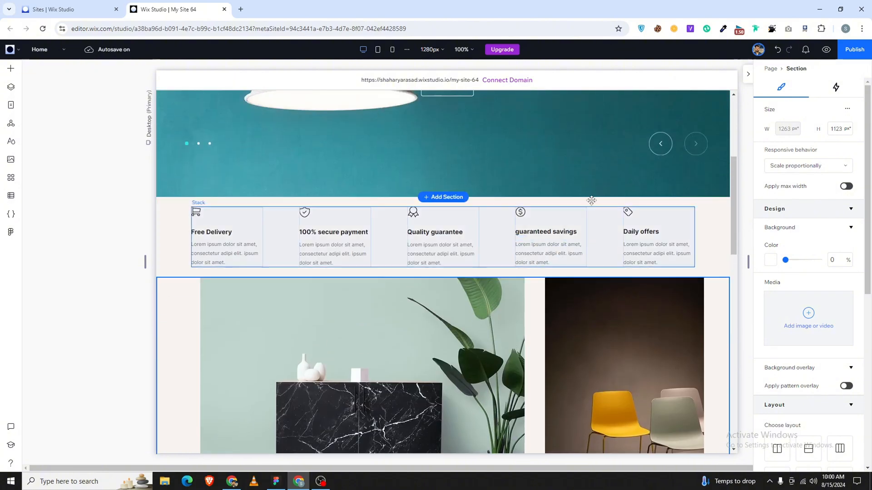
{"action": "scroll", "coordinate": [466, 221], "scroll_direction": "down", "scroll_amount": 15}
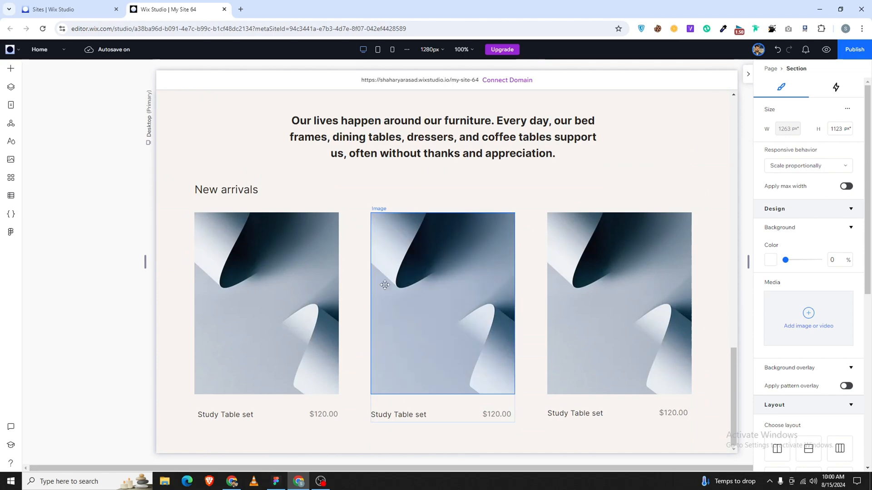
{"action": "left_click", "coordinate": [276, 268]}
{"action": "left_click", "coordinate": [446, 290]}
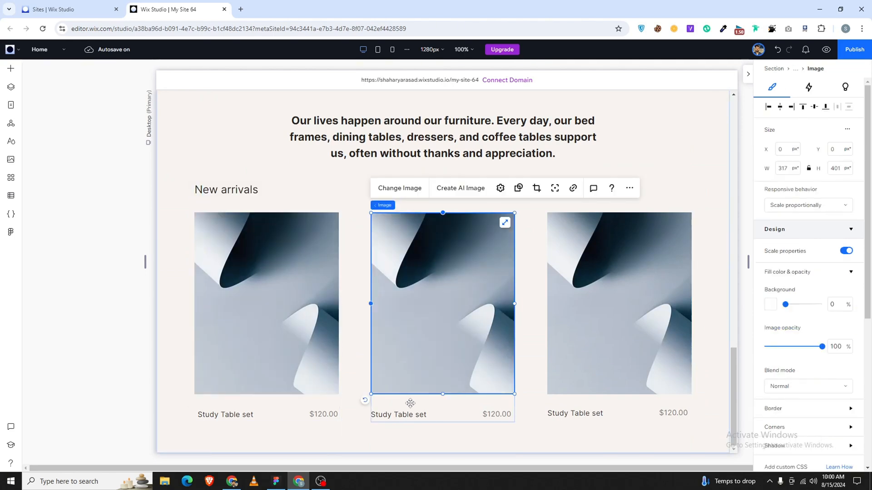
Switch to Figma, combine the black background, discount sign-up group and footer group into one frame, and export that frame to Wix Studio
{"action": "left_click", "coordinate": [277, 482]}
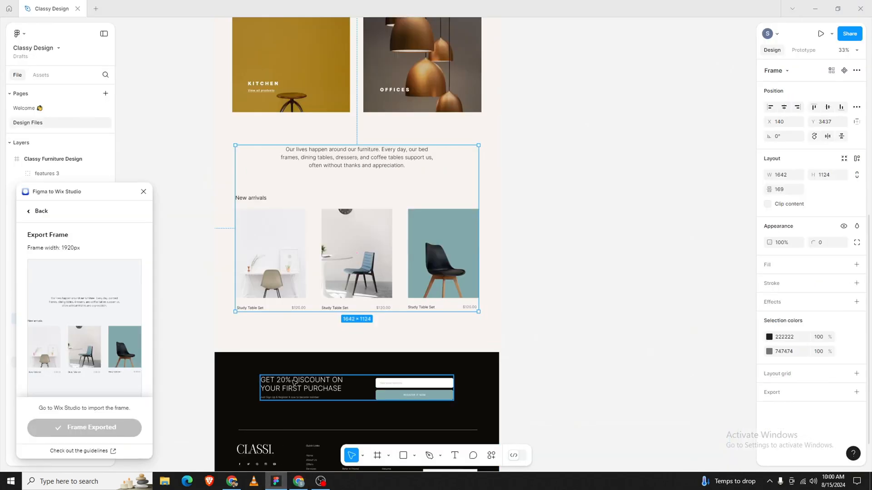
{"action": "scroll", "coordinate": [279, 292], "scroll_direction": "down", "scroll_amount": 3}
{"action": "left_click", "coordinate": [279, 292]}
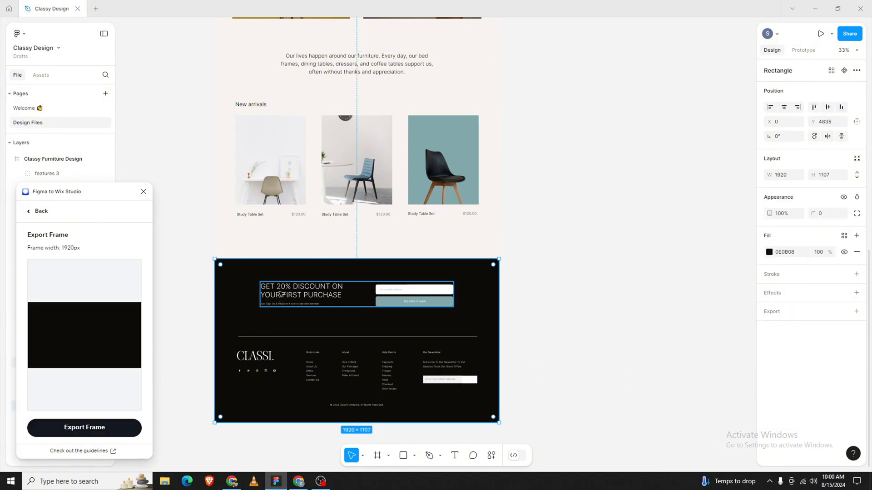
{"action": "left_click", "coordinate": [282, 295]}
{"action": "left_click", "coordinate": [294, 266]}
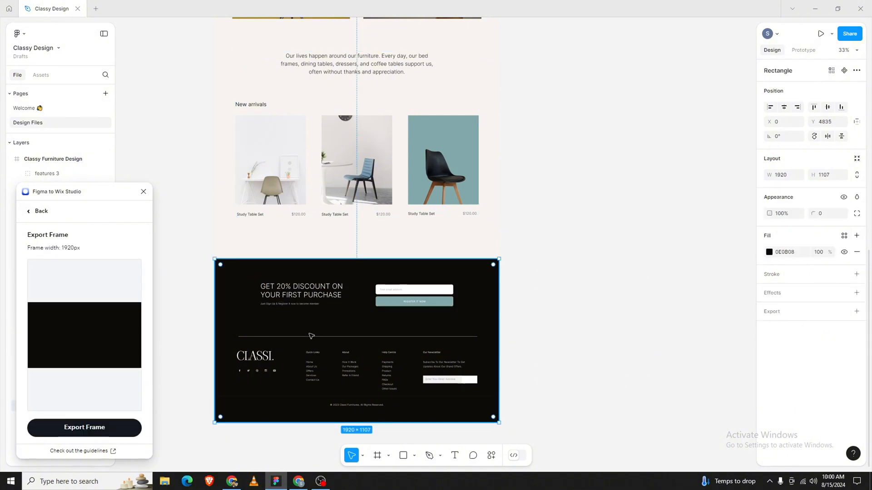
{"action": "left_click", "coordinate": [271, 360]}
{"action": "left_click", "coordinate": [279, 296]}
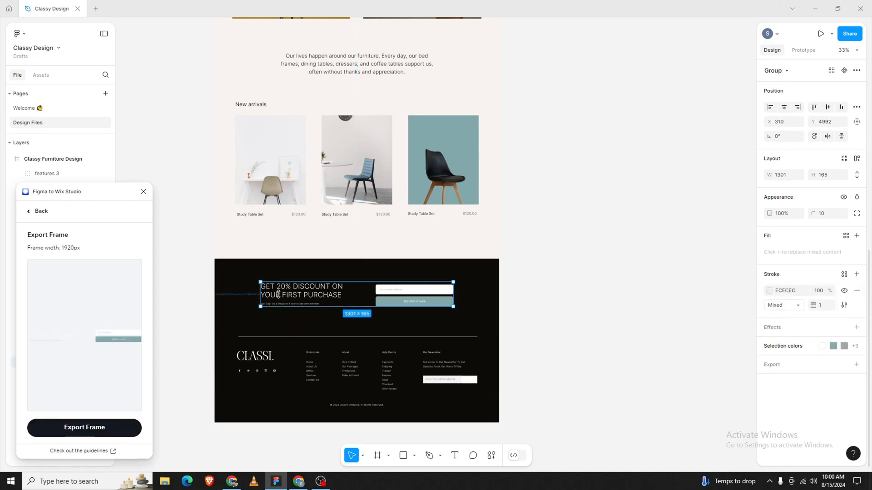
{"action": "left_click", "coordinate": [222, 279]}
{"action": "left_click", "coordinate": [289, 350], "text": "shift"}
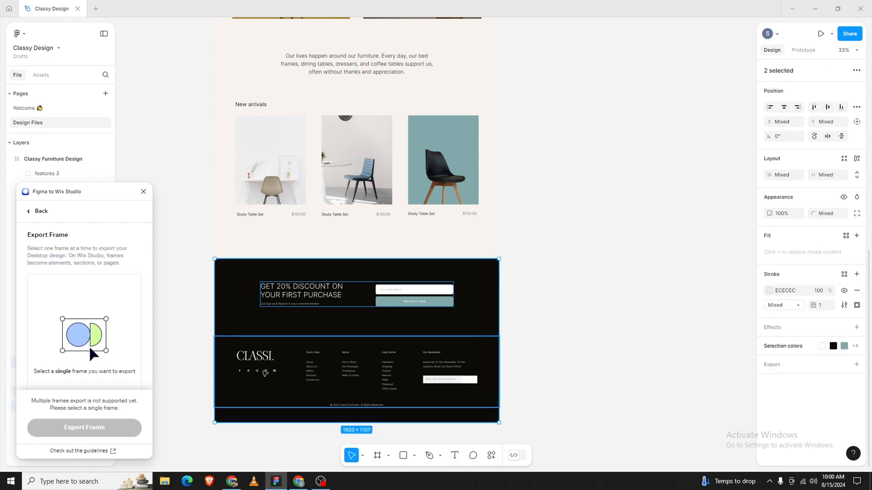
{"action": "left_click", "coordinate": [261, 367], "text": "shift"}
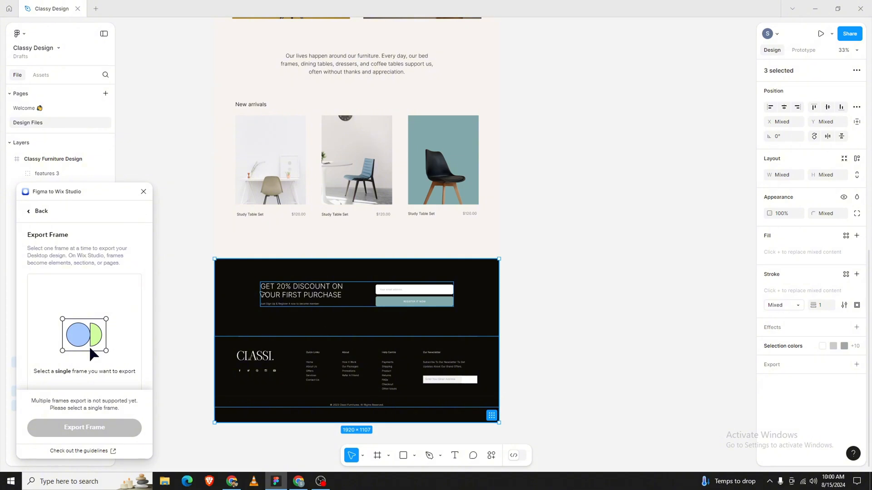
{"action": "right_click", "coordinate": [261, 293]}
{"action": "left_click", "coordinate": [262, 268]}
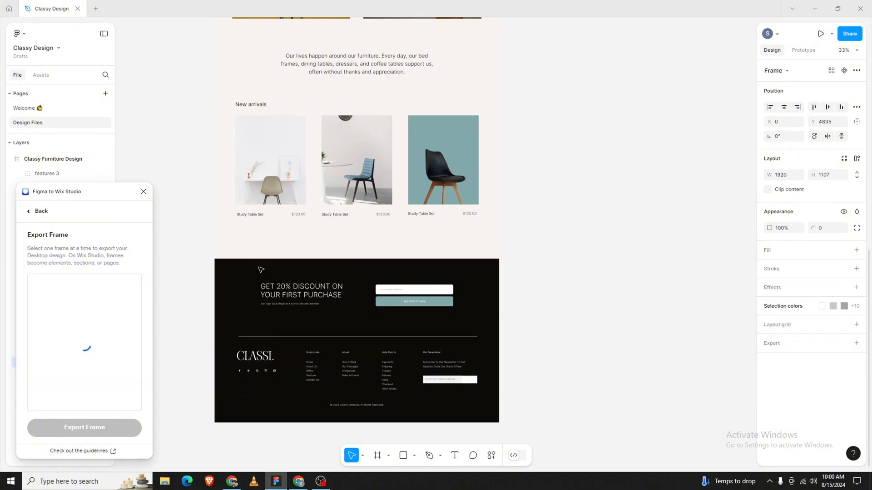
{"action": "left_click", "coordinate": [111, 431]}
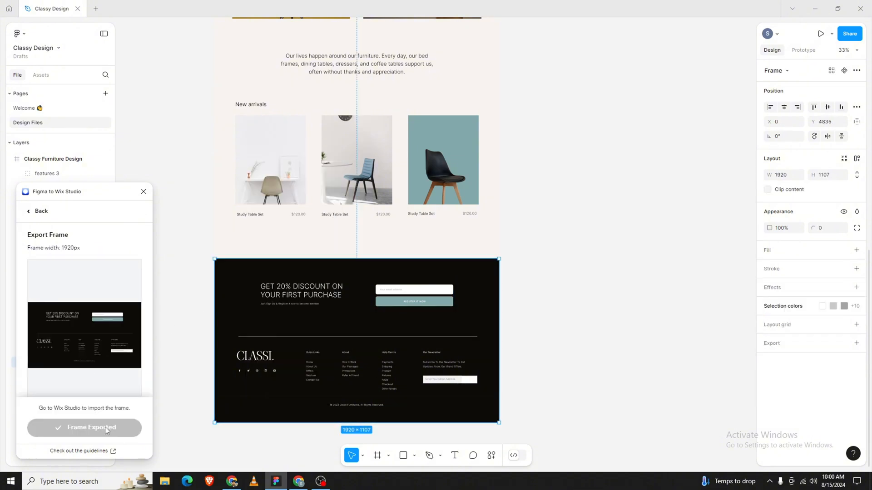
Switch to Wix Studio, refresh the Figma import, and add the combined discount and footer frame as a Section
{"action": "left_click", "coordinate": [298, 481]}
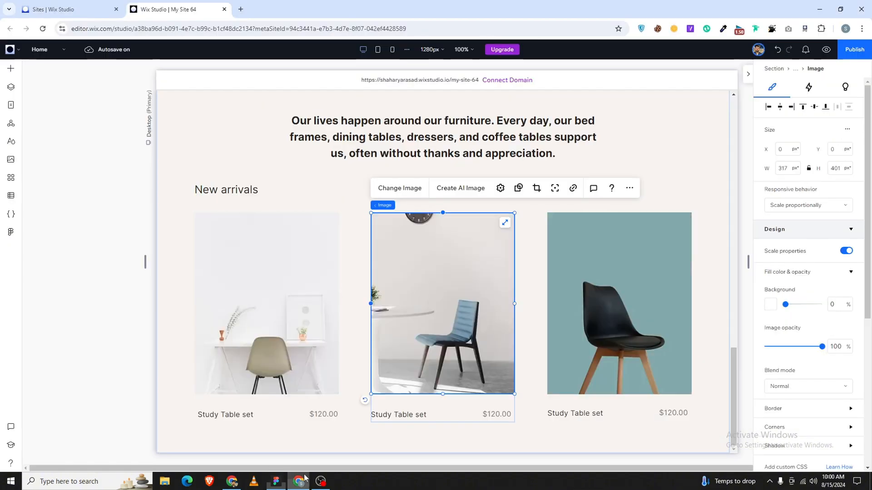
{"action": "left_click", "coordinate": [140, 331]}
{"action": "left_click", "coordinate": [9, 231]}
{"action": "left_click", "coordinate": [120, 141]}
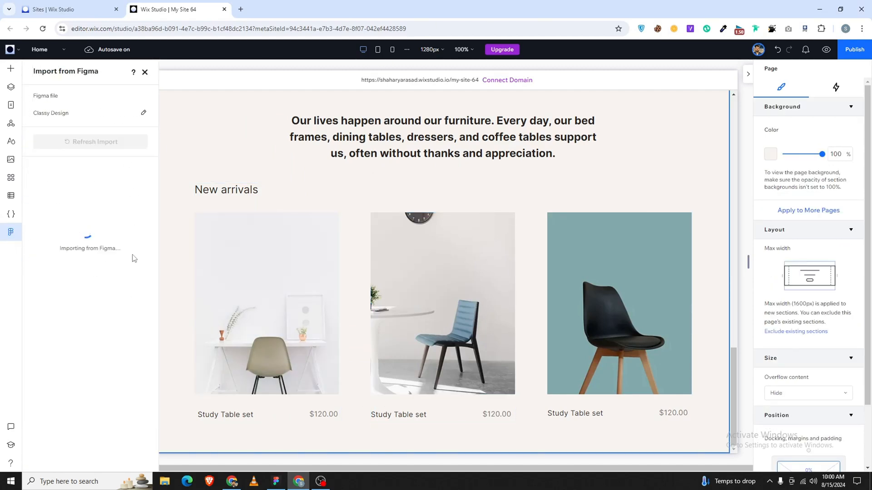
{"action": "scroll", "coordinate": [100, 408], "scroll_direction": "down", "scroll_amount": 1}
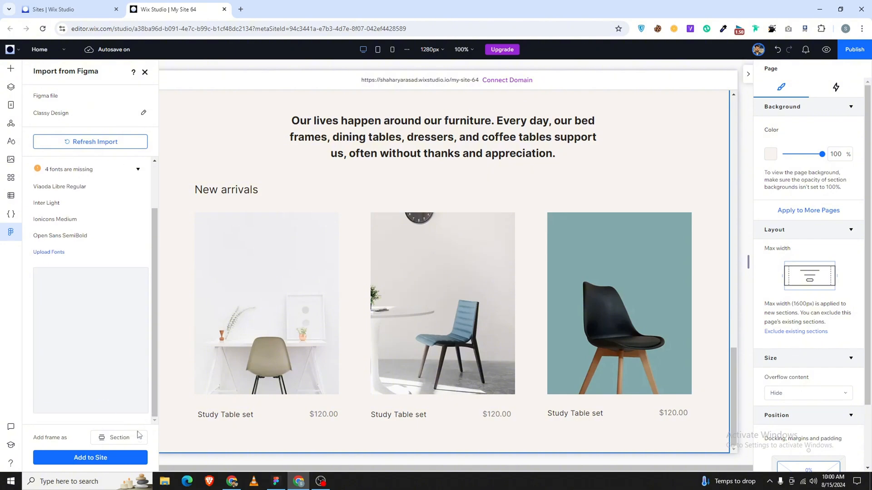
{"action": "left_click", "coordinate": [129, 441]}
{"action": "left_click", "coordinate": [116, 438]}
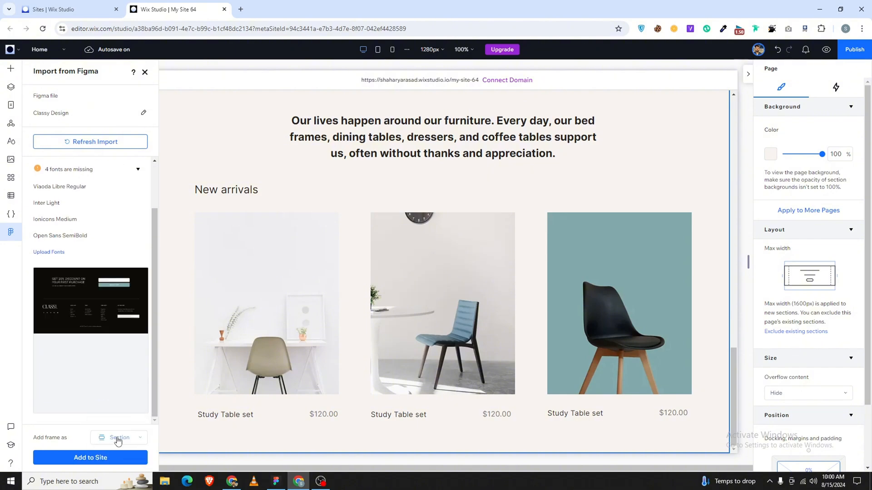
{"action": "left_click", "coordinate": [111, 458]}
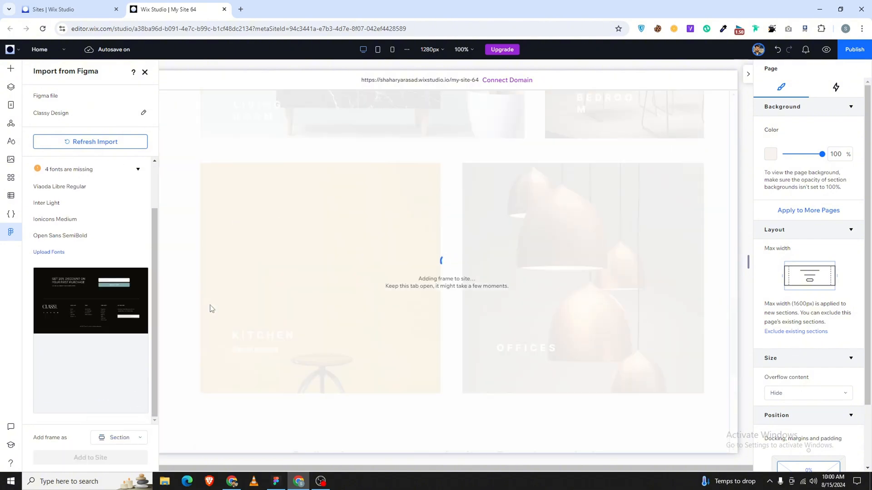
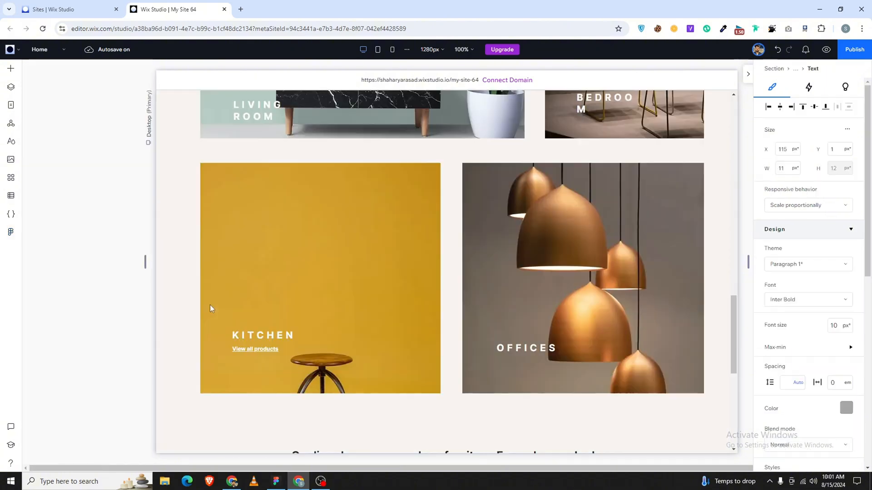
Move the imported discount and footer section down one place, below the categories section
{"action": "scroll", "coordinate": [454, 250], "scroll_direction": "down", "scroll_amount": 6}
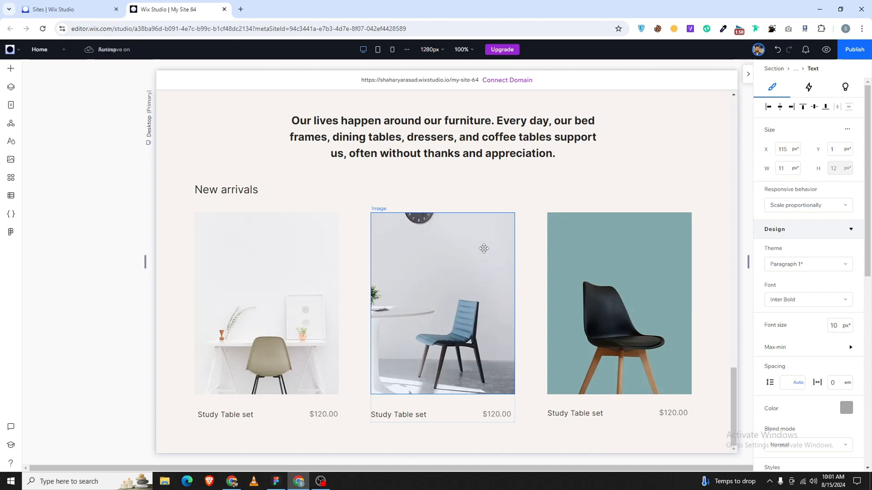
{"action": "scroll", "coordinate": [712, 247], "scroll_direction": "up", "scroll_amount": 15}
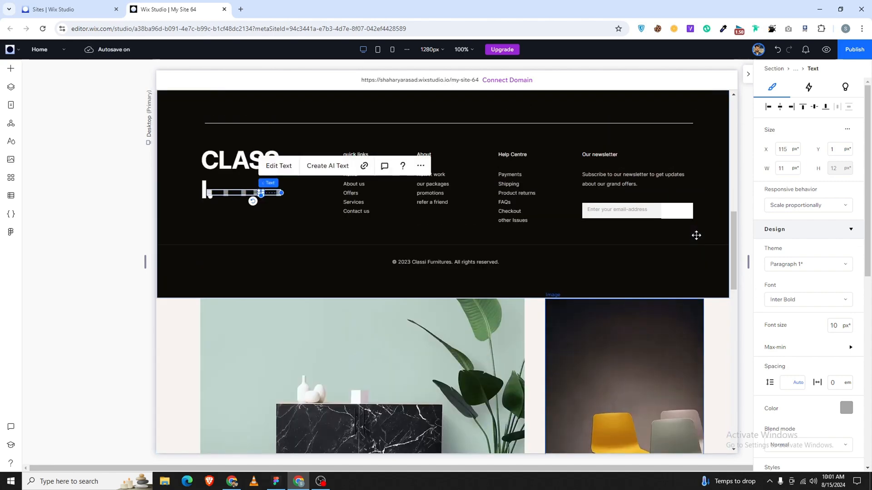
{"action": "left_click", "coordinate": [712, 279]}
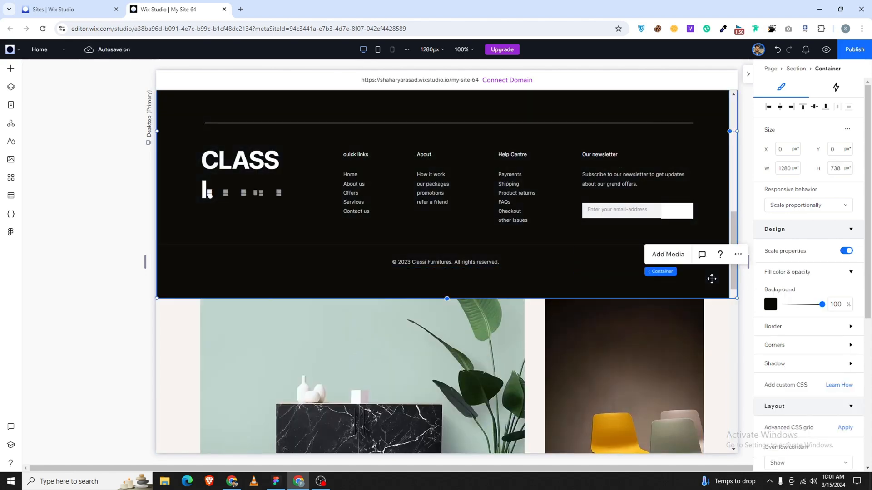
{"action": "left_click", "coordinate": [656, 272]}
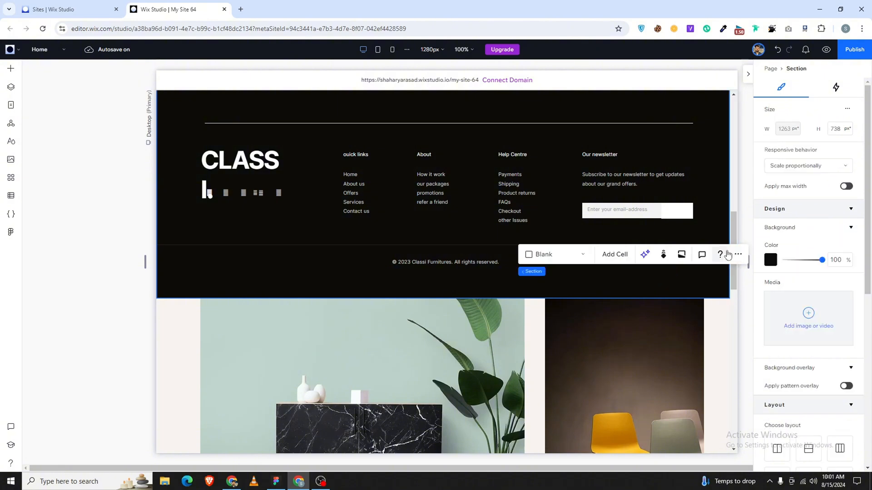
{"action": "left_click", "coordinate": [735, 255]}
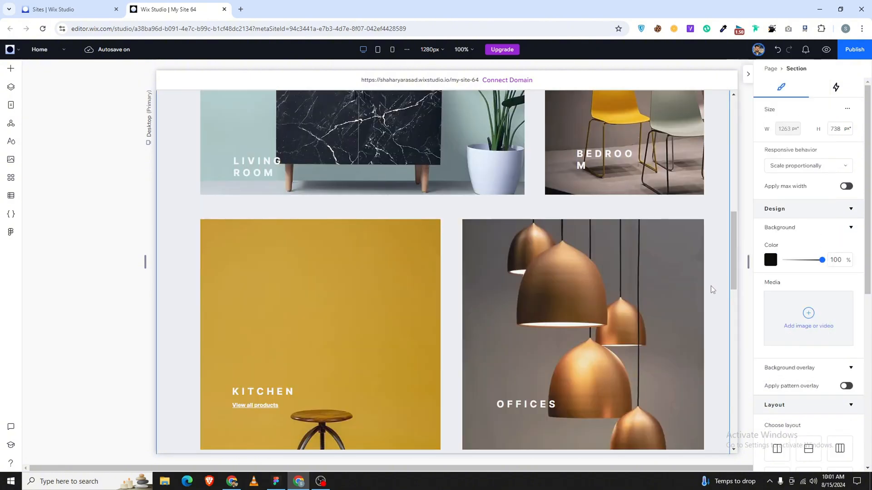
{"action": "scroll", "coordinate": [711, 287], "scroll_direction": "down", "scroll_amount": 8}
Move the discount and footer section down one more place, below the New arrivals section
{"action": "left_click", "coordinate": [695, 188]}
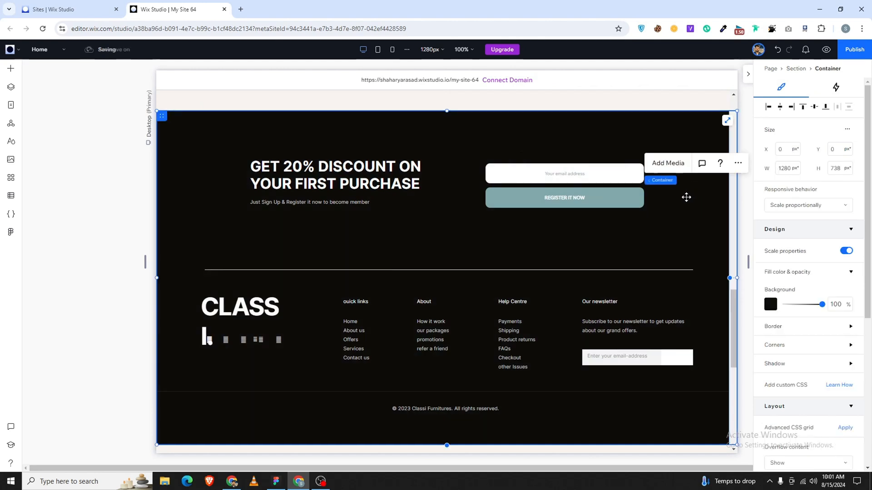
{"action": "left_click", "coordinate": [736, 162]}
{"action": "mouse_move", "coordinate": [758, 119]}
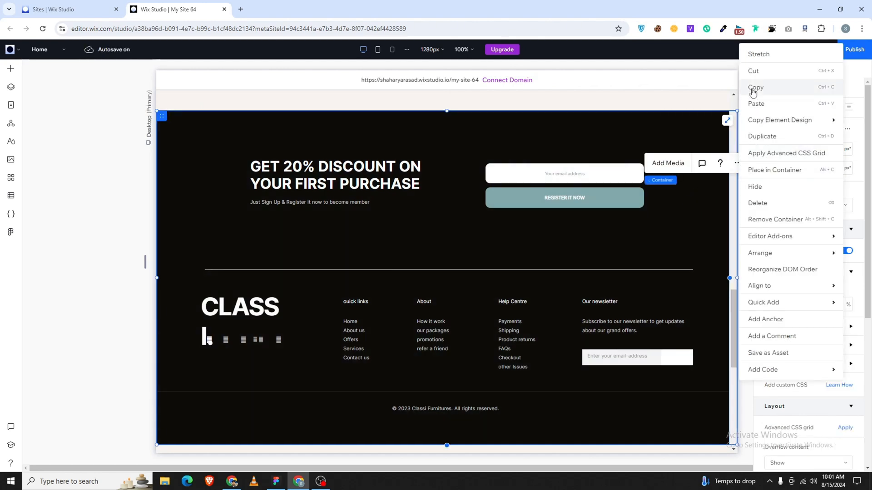
{"action": "left_click", "coordinate": [659, 180]}
{"action": "left_click", "coordinate": [736, 162]}
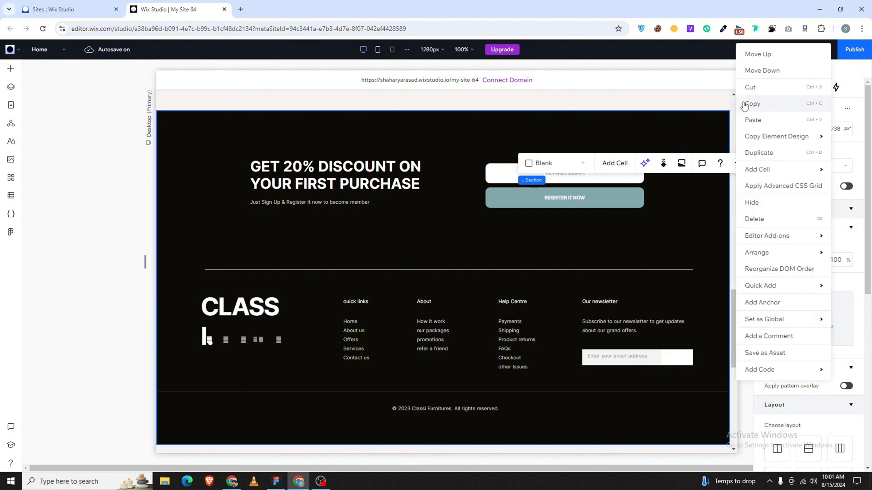
{"action": "scroll", "coordinate": [582, 254], "scroll_direction": "down", "scroll_amount": 8}
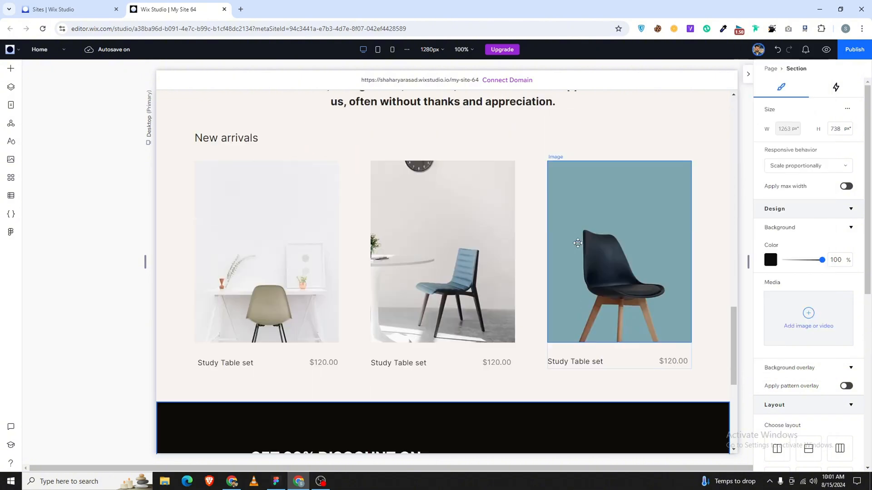
Widen the CLASSI logo text box in the footer to 195 px so the word fits on one line
{"action": "left_click", "coordinate": [240, 233]}
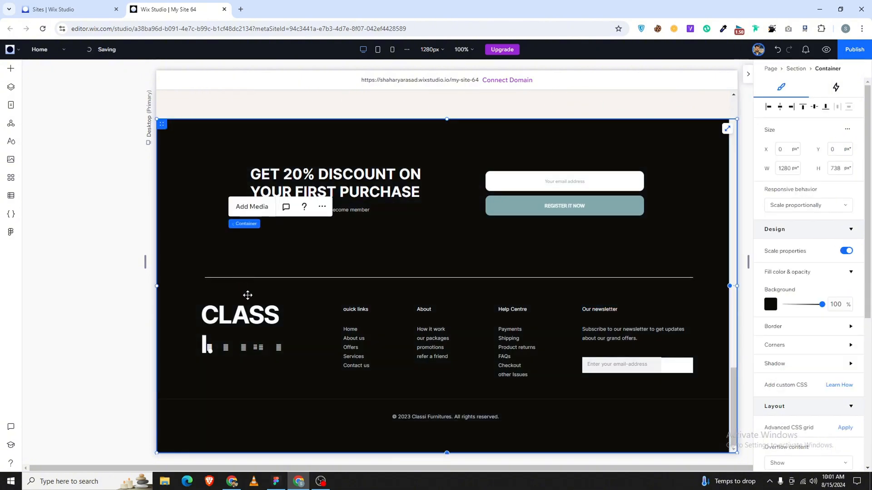
{"action": "left_click", "coordinate": [219, 315]}
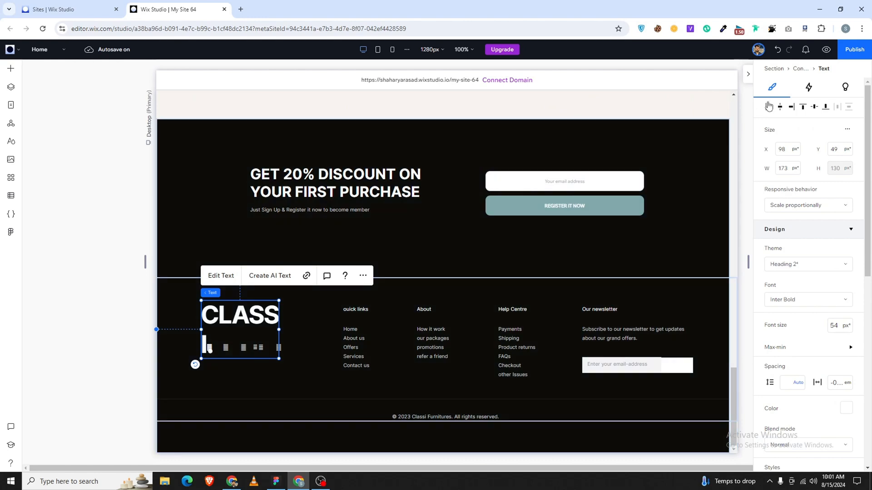
{"action": "left_click", "coordinate": [780, 106]}
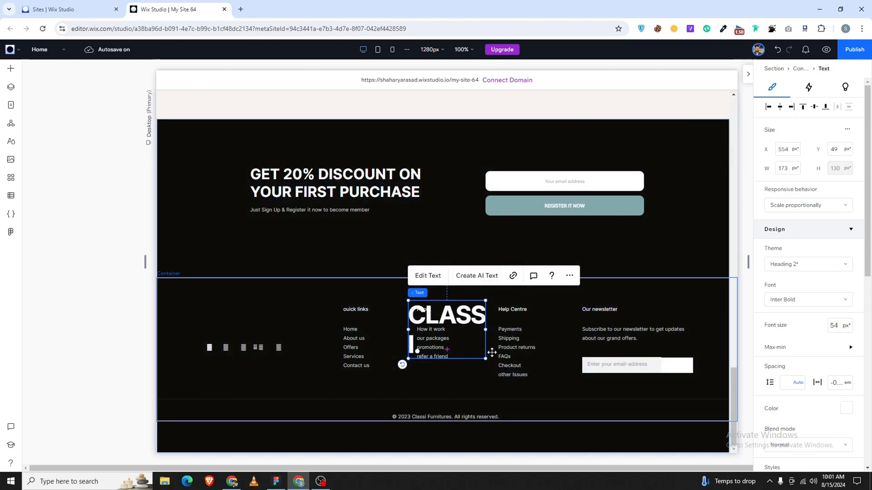
{"action": "key", "text": "ctrl+z"}
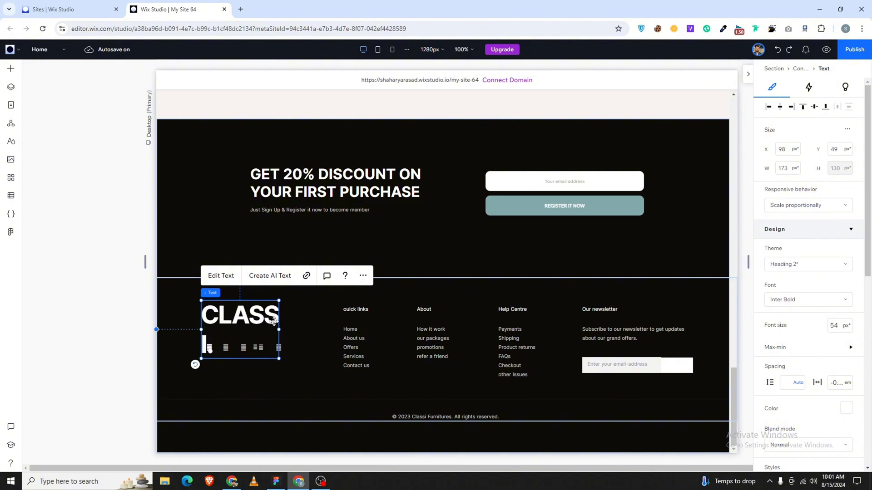
{"action": "left_click_drag", "start_coordinate": [279, 329], "coordinate": [288, 329]}
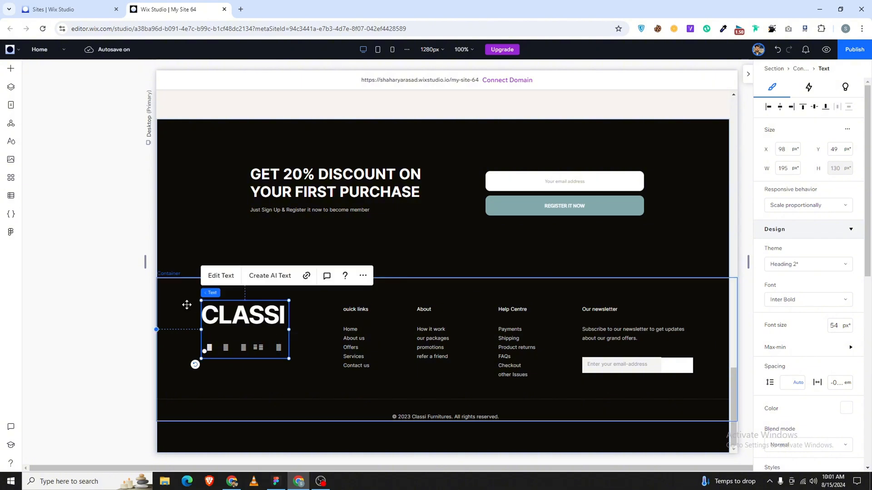
Centre the footer container with the logo, link columns and newsletter horizontally within the black section
{"action": "left_click", "coordinate": [185, 305]}
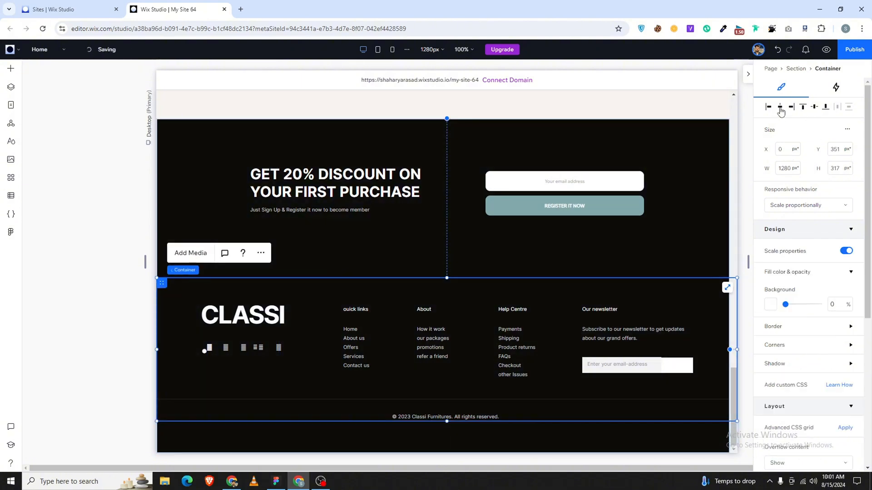
{"action": "left_click", "coordinate": [601, 269]}
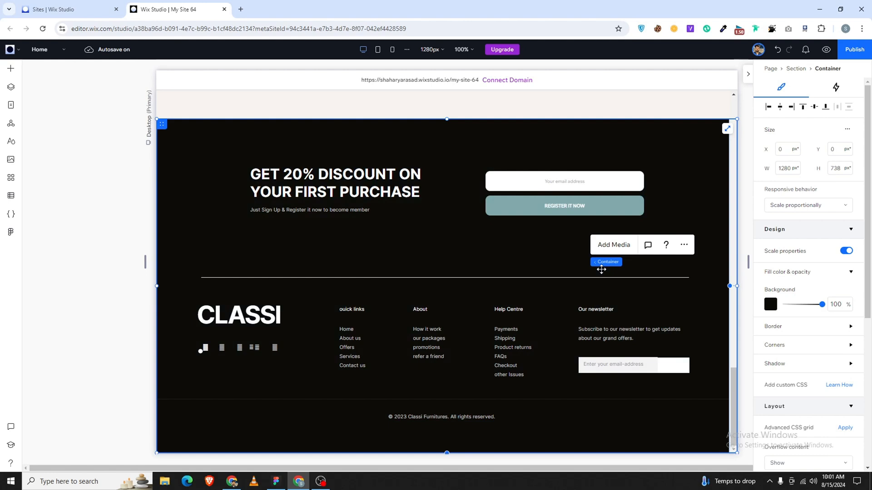
{"action": "left_click", "coordinate": [522, 278]}
{"action": "left_click", "coordinate": [517, 247]}
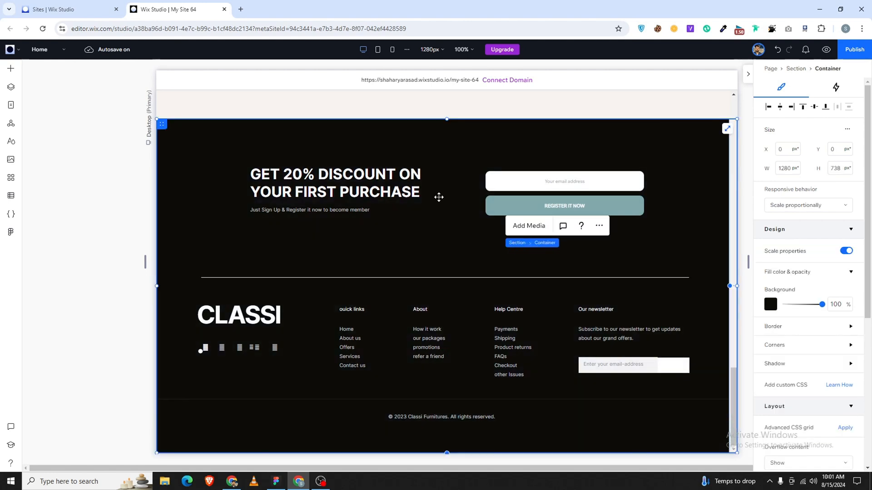
{"action": "left_click", "coordinate": [377, 186]}
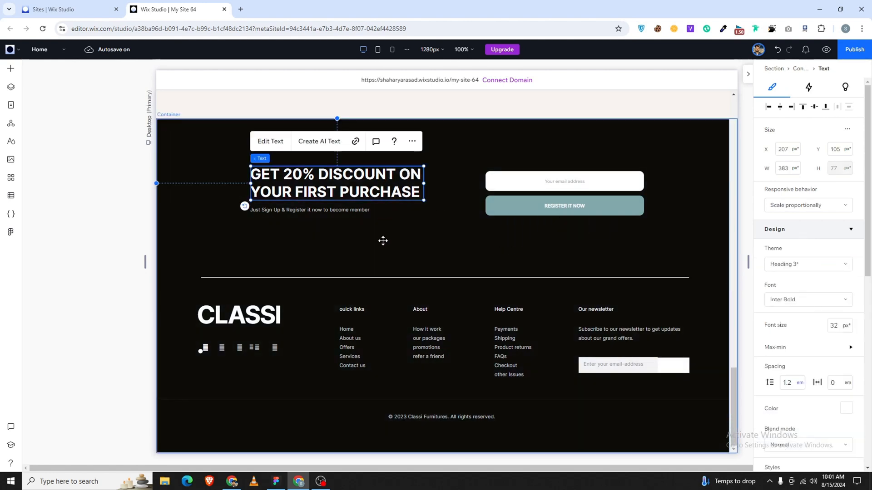
{"action": "left_click", "coordinate": [141, 213]}
{"action": "left_click", "coordinate": [382, 236]}
Publish the site on the free Wix Studio domain, keeping the address ending my-site-64
{"action": "scroll", "coordinate": [382, 236], "scroll_direction": "up", "scroll_amount": 20}
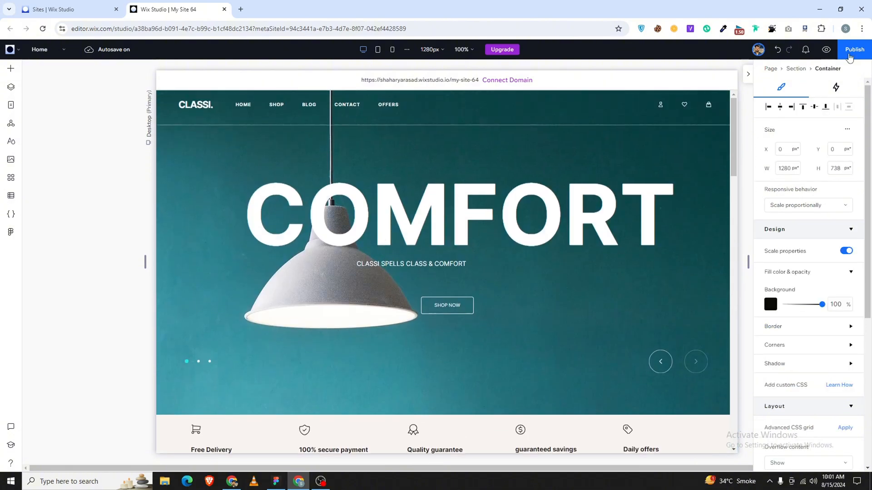
{"action": "left_click", "coordinate": [849, 53]}
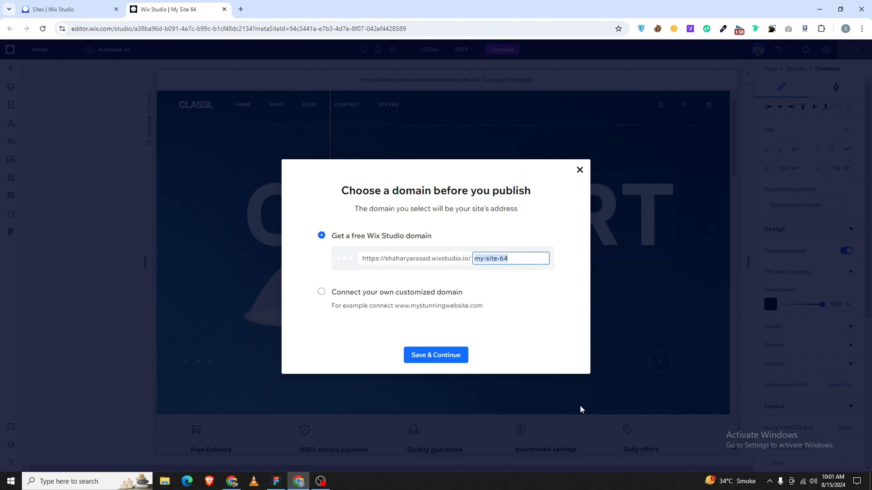
{"action": "left_click", "coordinate": [452, 358]}
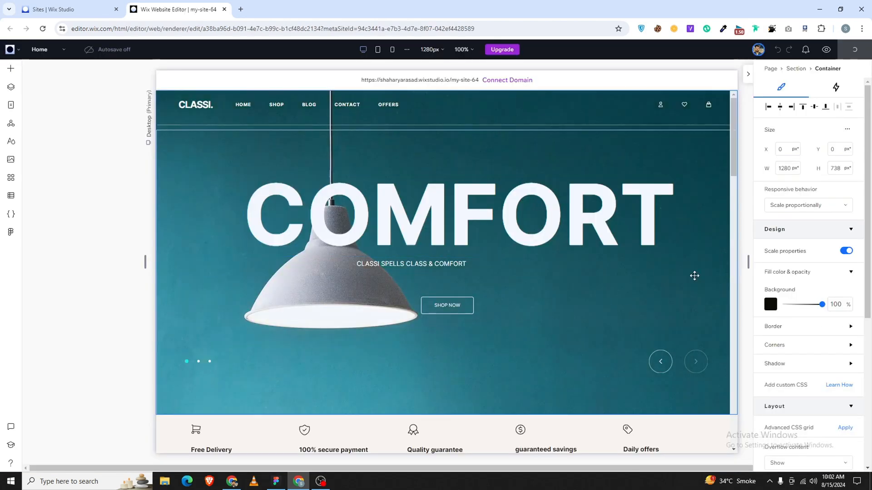